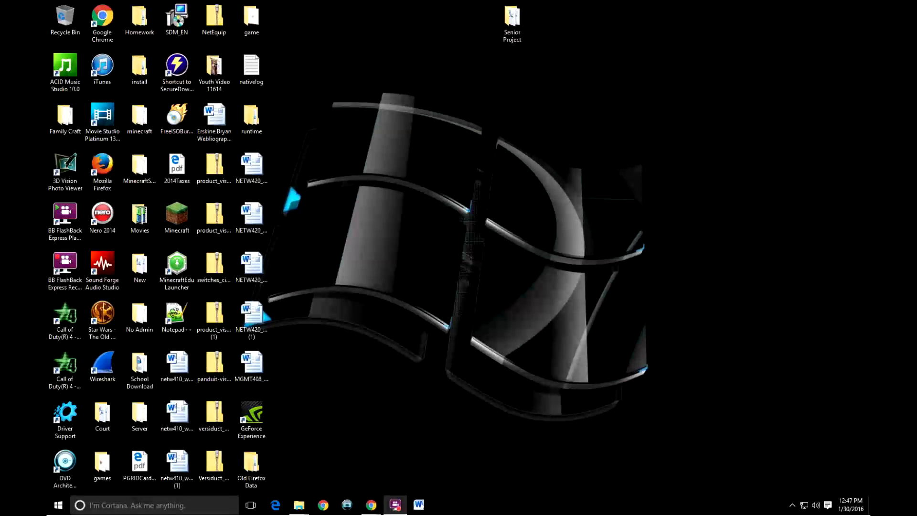
Step: Bring the Google Docs window with the Training document onto this screen, maximize it and look over the text
{"action": "left_click_drag", "start_coordinate": [869, 76], "coordinate": [374, 57]}
{"action": "double_click", "coordinate": [375, 57]}
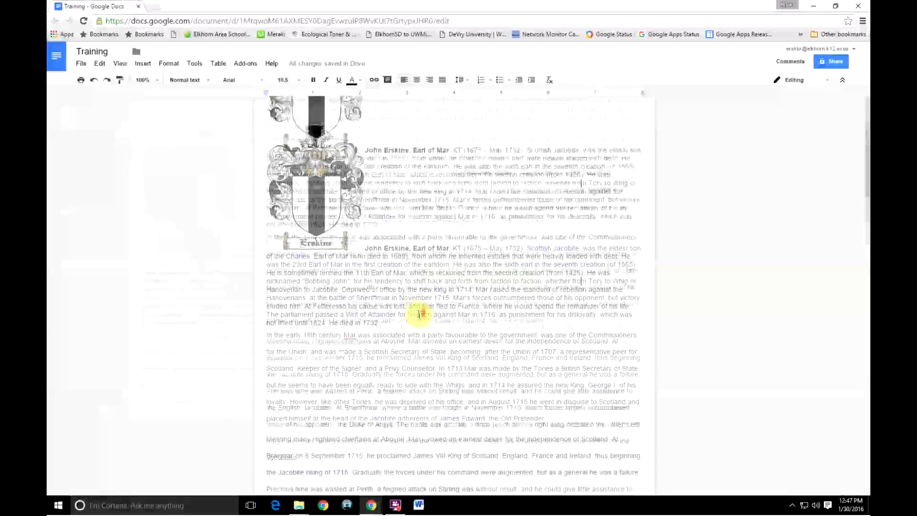
{"action": "scroll", "coordinate": [419, 315], "scroll_direction": "down", "scroll_amount": 6}
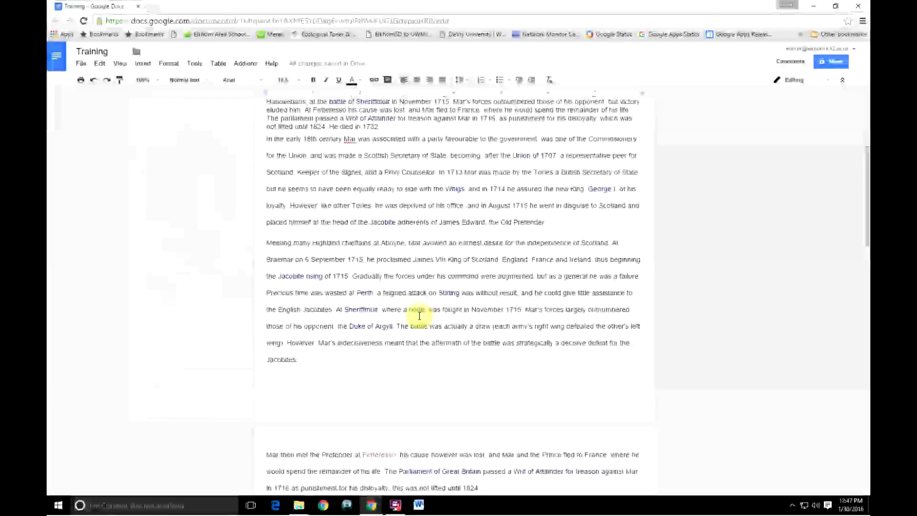
{"action": "scroll", "coordinate": [421, 316], "scroll_direction": "up", "scroll_amount": 5}
{"action": "scroll", "coordinate": [420, 316], "scroll_direction": "up", "scroll_amount": 3}
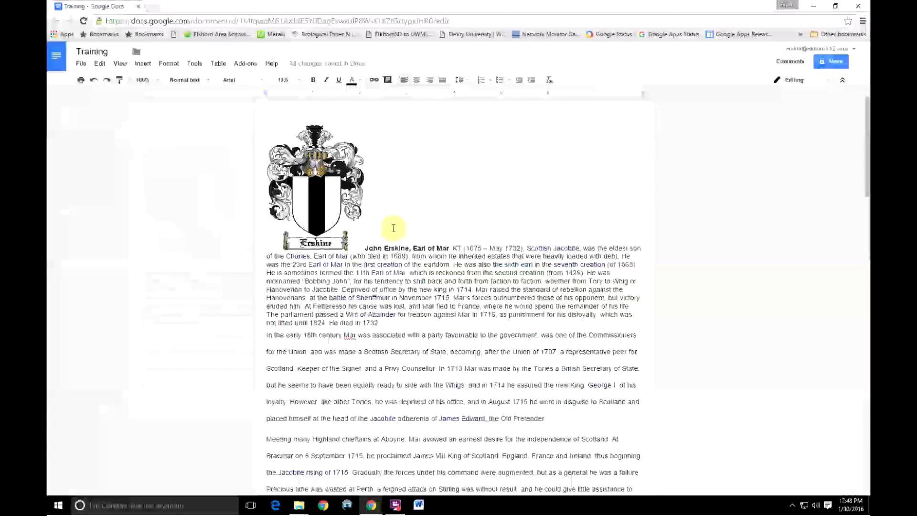
Step: Set the Erskine coat-of-arms image to Wrap text so the paragraphs flow beside it
{"action": "left_click", "coordinate": [326, 183]}
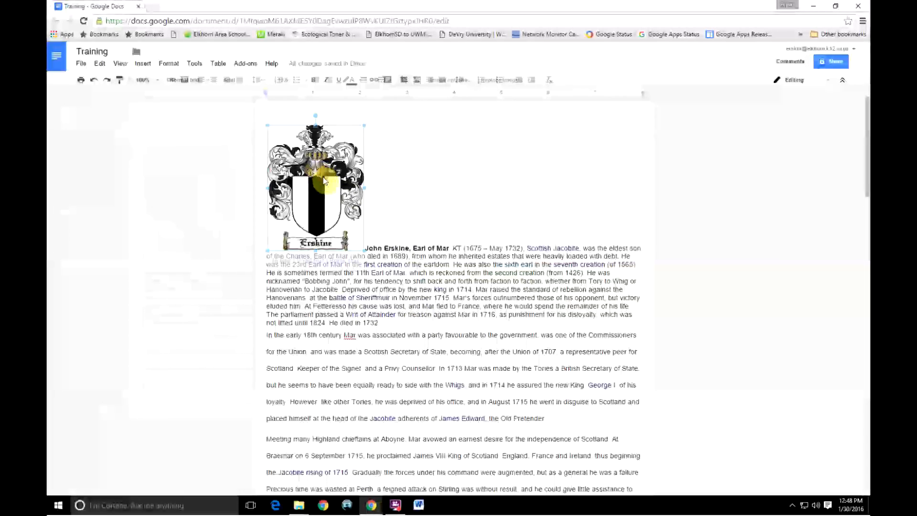
{"action": "left_click", "coordinate": [461, 190]}
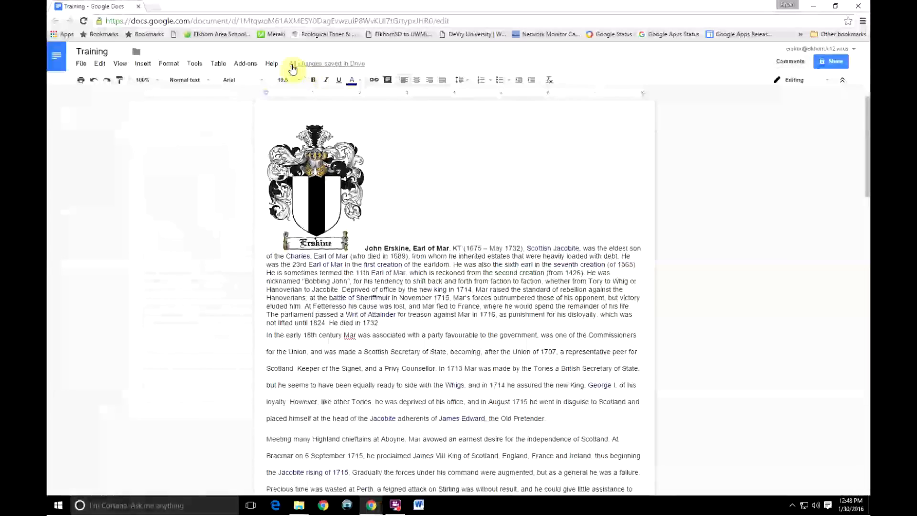
{"action": "left_click", "coordinate": [298, 143]}
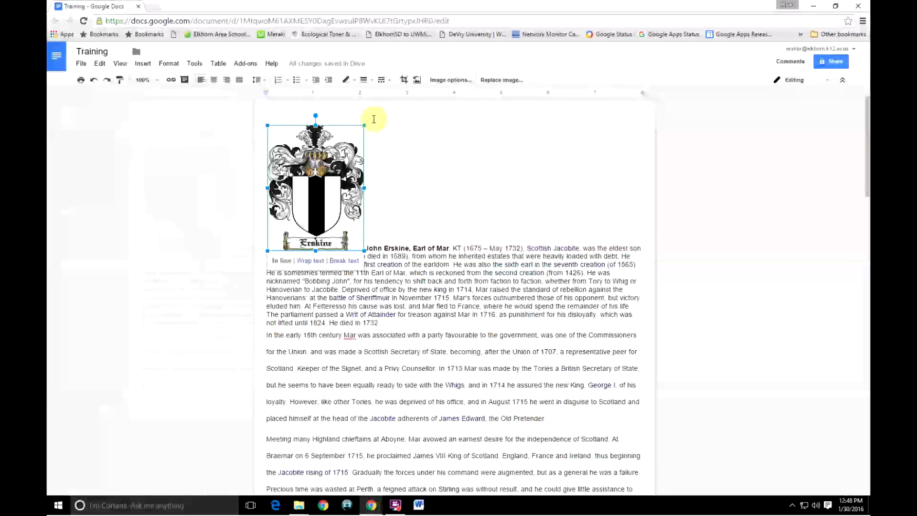
{"action": "left_click", "coordinate": [308, 265]}
{"action": "left_click", "coordinate": [495, 229]}
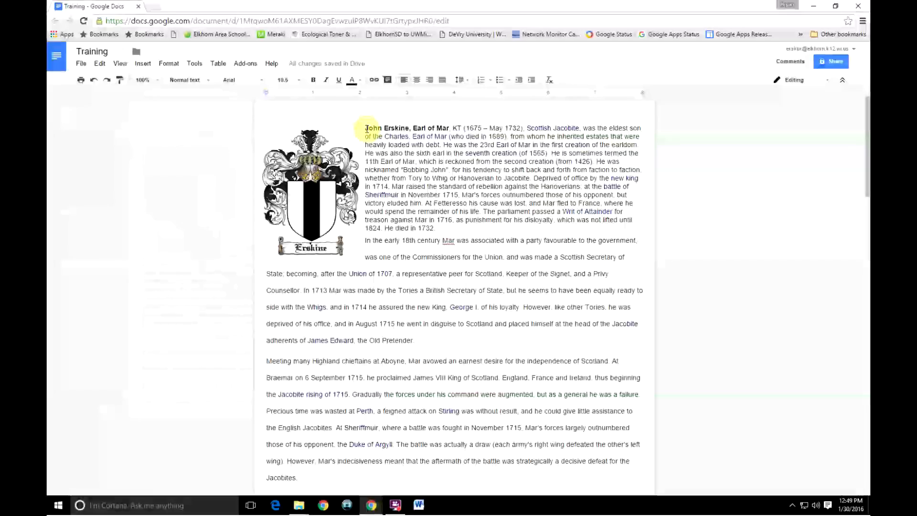
Step: Select all the body text from the opening paragraph to the end and set its line spacing to 1.15
{"action": "scroll", "coordinate": [460, 302], "scroll_direction": "down", "scroll_amount": 8}
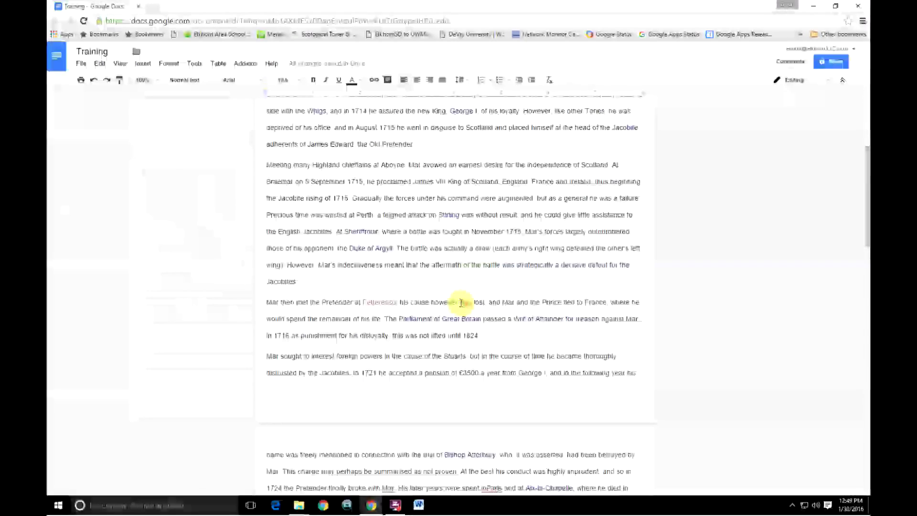
{"action": "scroll", "coordinate": [461, 303], "scroll_direction": "up", "scroll_amount": 8}
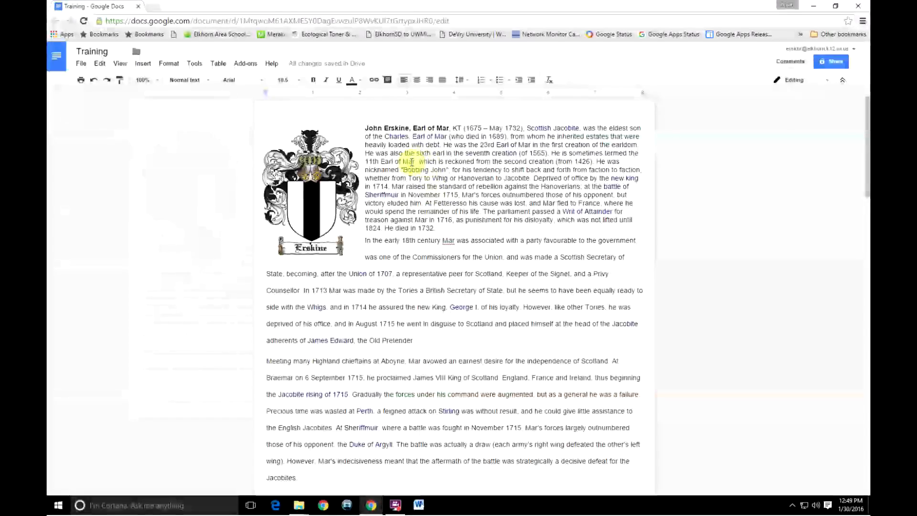
{"action": "left_click_drag", "start_coordinate": [365, 128], "coordinate": [457, 375]}
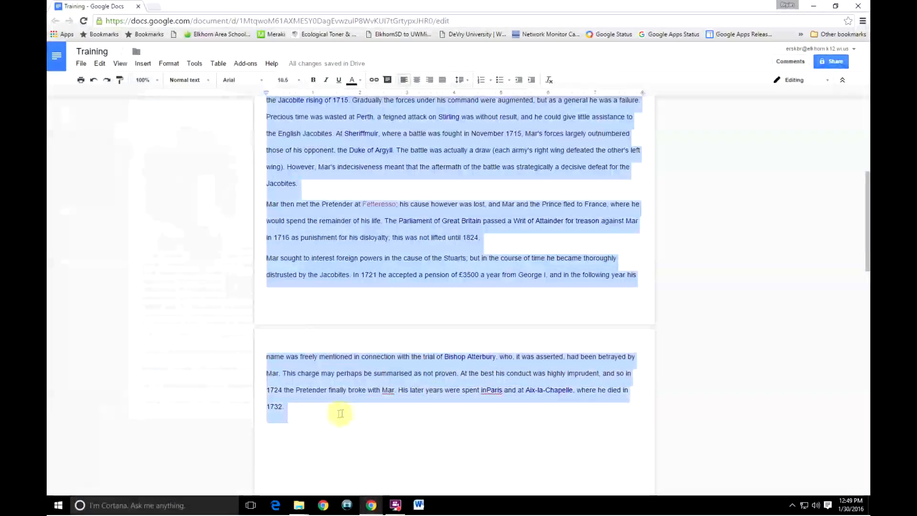
{"action": "left_click", "coordinate": [171, 63]}
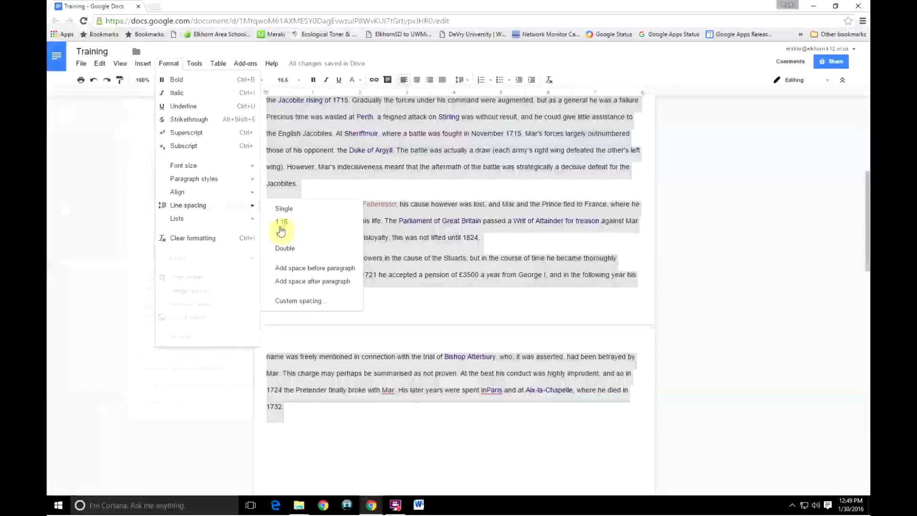
{"action": "left_click", "coordinate": [282, 225]}
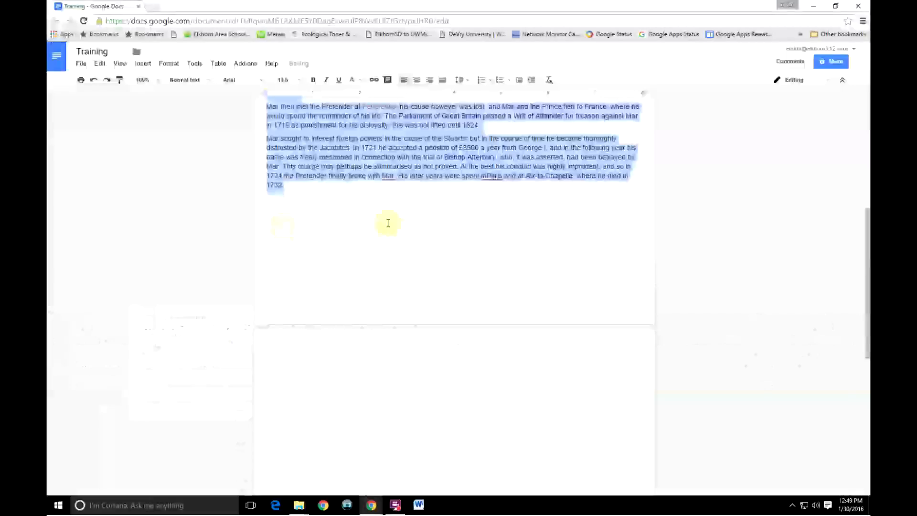
{"action": "scroll", "coordinate": [430, 217], "scroll_direction": "up", "scroll_amount": 5}
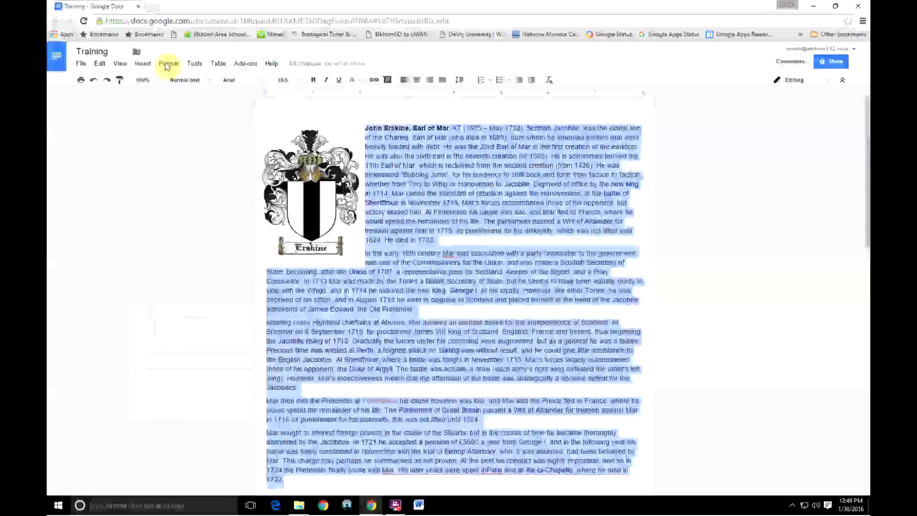
Step: Set the line spacing of the selected body text to 1.5 and look over the page
{"action": "left_click", "coordinate": [169, 63]}
{"action": "mouse_move", "coordinate": [207, 187]}
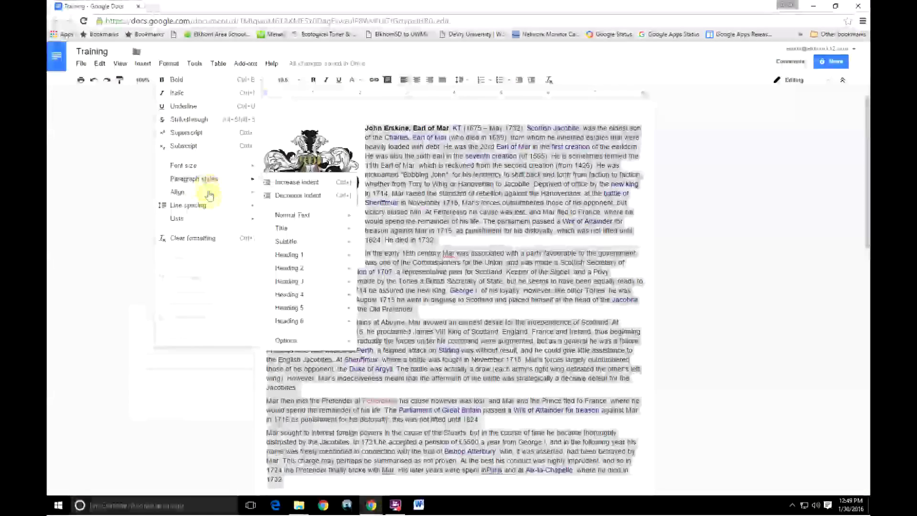
{"action": "mouse_move", "coordinate": [211, 205]}
{"action": "left_click", "coordinate": [289, 236]}
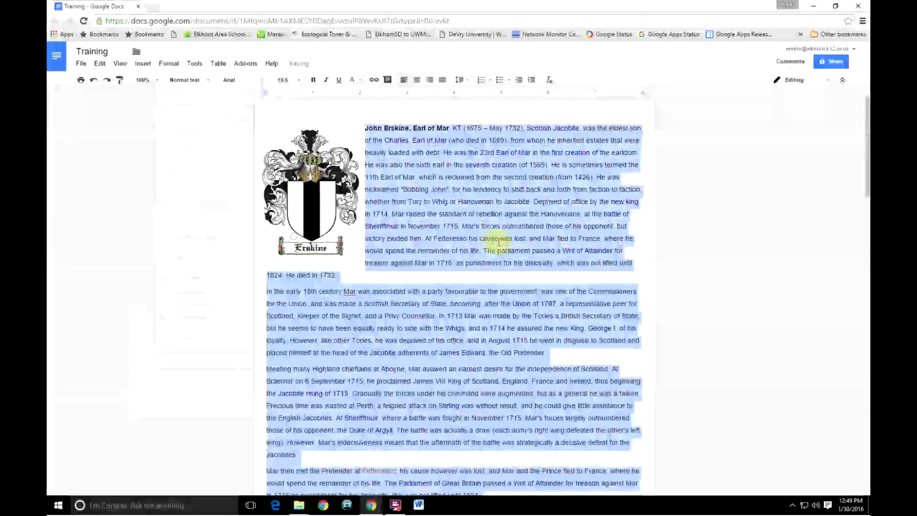
{"action": "scroll", "coordinate": [504, 244], "scroll_direction": "down", "scroll_amount": 10}
{"action": "scroll", "coordinate": [503, 244], "scroll_direction": "up", "scroll_amount": 5}
{"action": "scroll", "coordinate": [476, 270], "scroll_direction": "down", "scroll_amount": 10}
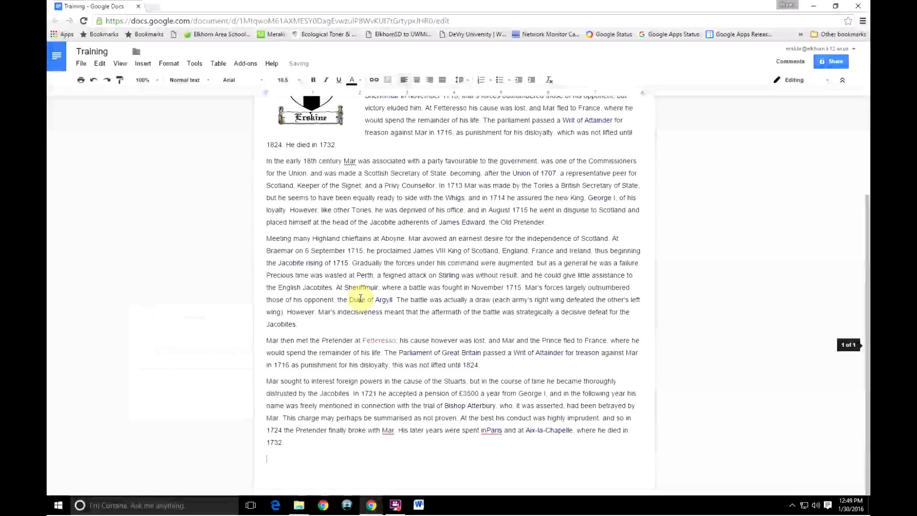
{"action": "scroll", "coordinate": [416, 293], "scroll_direction": "up", "scroll_amount": 3}
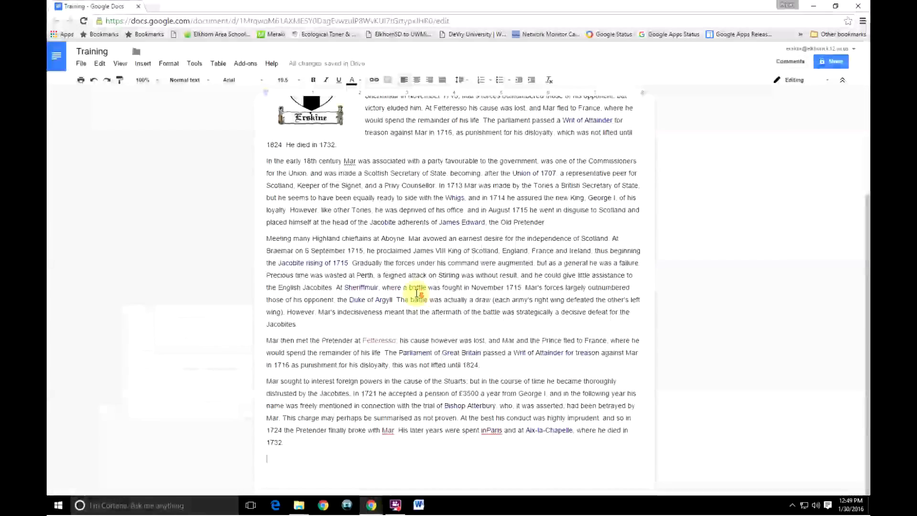
{"action": "scroll", "coordinate": [416, 292], "scroll_direction": "up", "scroll_amount": 3}
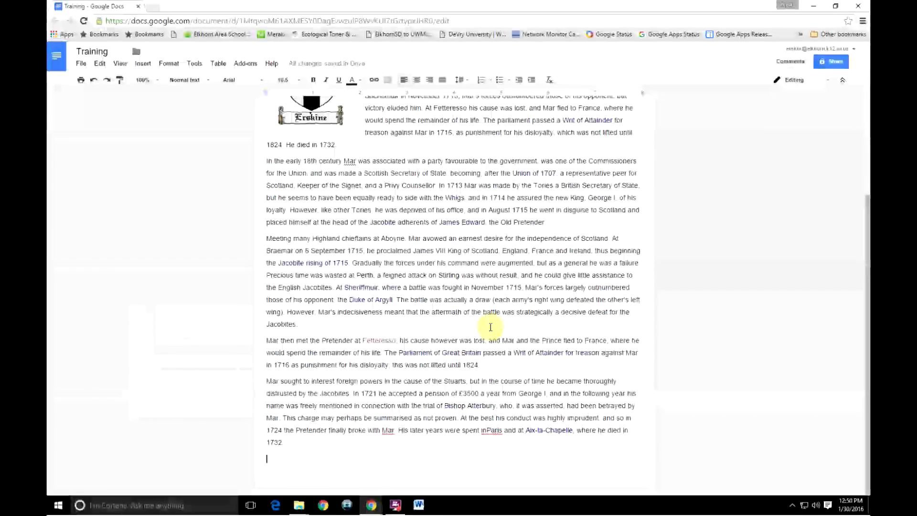
{"action": "scroll", "coordinate": [487, 314], "scroll_direction": "up", "scroll_amount": 3}
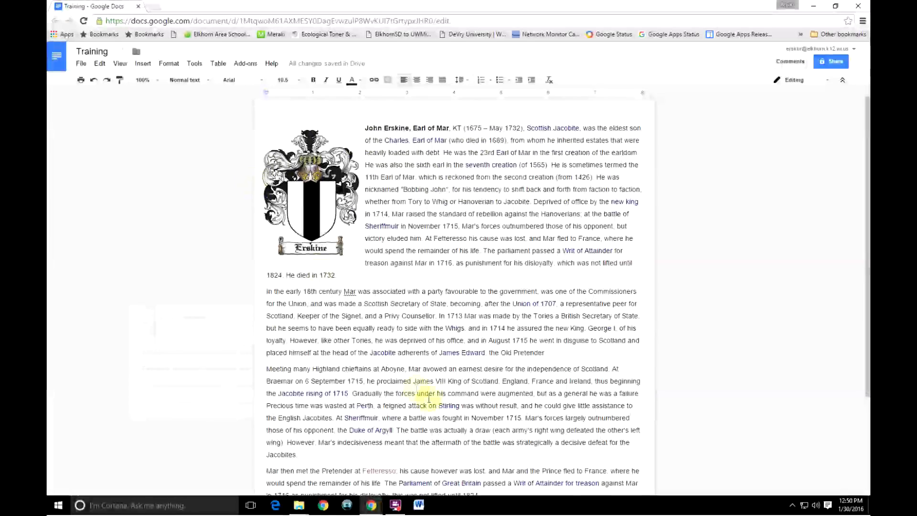
Step: Add blank lines after the last paragraph until the cursor reaches a second page, and remove them again
{"action": "scroll", "coordinate": [423, 415], "scroll_direction": "down", "scroll_amount": 3}
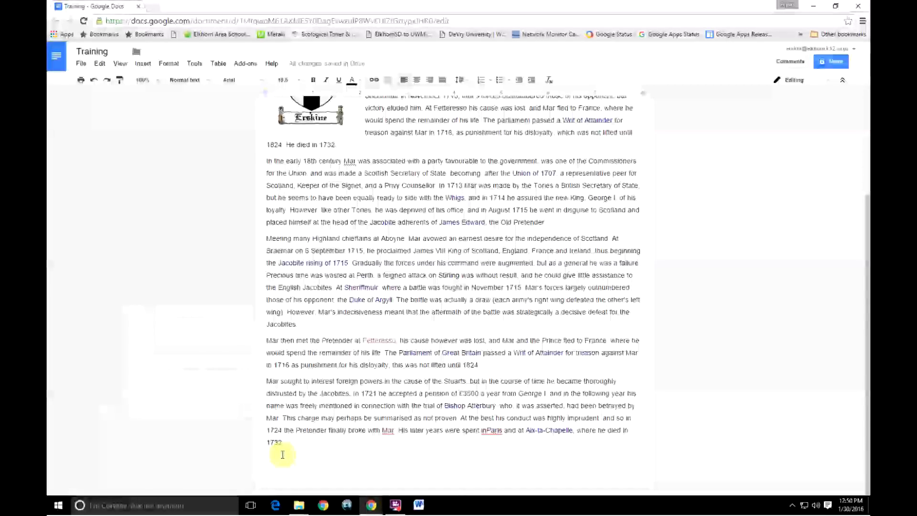
{"action": "key", "text": "Return"}
{"action": "key", "text": "Return"}
{"action": "key", "text": "Return"}
{"action": "key", "text": "Return"}
{"action": "key", "text": "Return"}
{"action": "key", "text": "Return"}
{"action": "key", "text": "Return"}
{"action": "key", "text": "Return"}
{"action": "key", "text": "Return"}
{"action": "key", "text": "Return"}
{"action": "key", "text": "Return"}
{"action": "key", "text": "Return"}
{"action": "key", "text": "Return"}
{"action": "key", "text": "Return"}
{"action": "key", "text": "Return"}
{"action": "key", "text": "Return"}
{"action": "key", "text": "Return"}
{"action": "key", "text": "Return"}
{"action": "key", "text": "Return"}
{"action": "key", "text": "Return"}
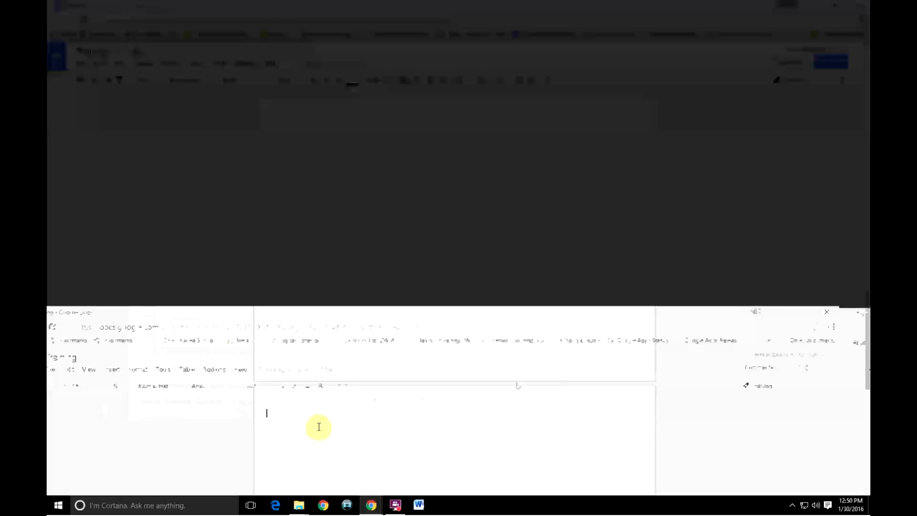
{"action": "key", "text": "BackSpace"}
{"action": "key", "text": "BackSpace"}
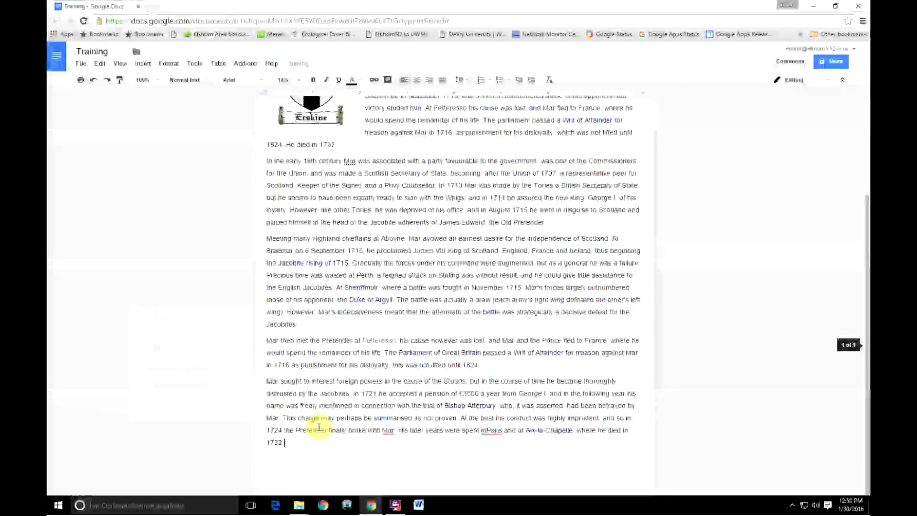
Step: Insert a page break after the last paragraph and add the paragraph beginning "Mar first married Lady Margaret Hay" on the new page
{"action": "key", "text": "ctrl+Return"}
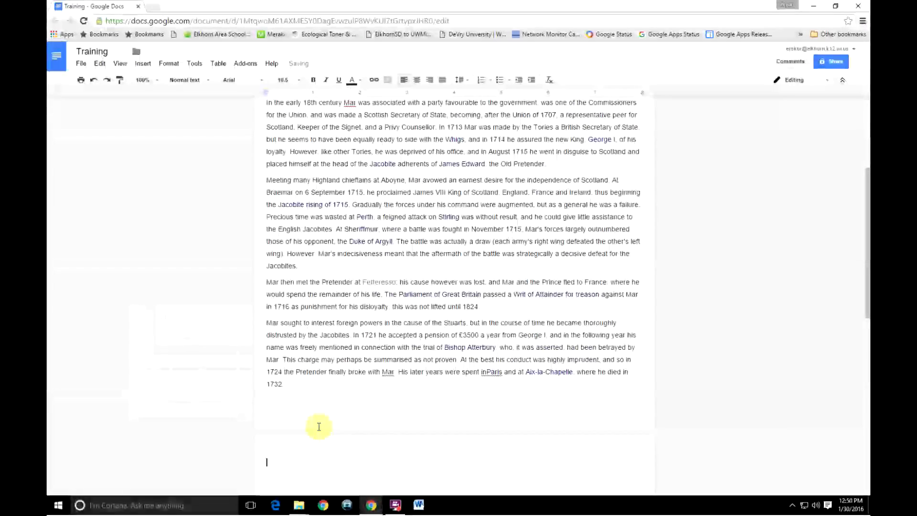
{"action": "scroll", "coordinate": [319, 426], "scroll_direction": "down", "scroll_amount": 3}
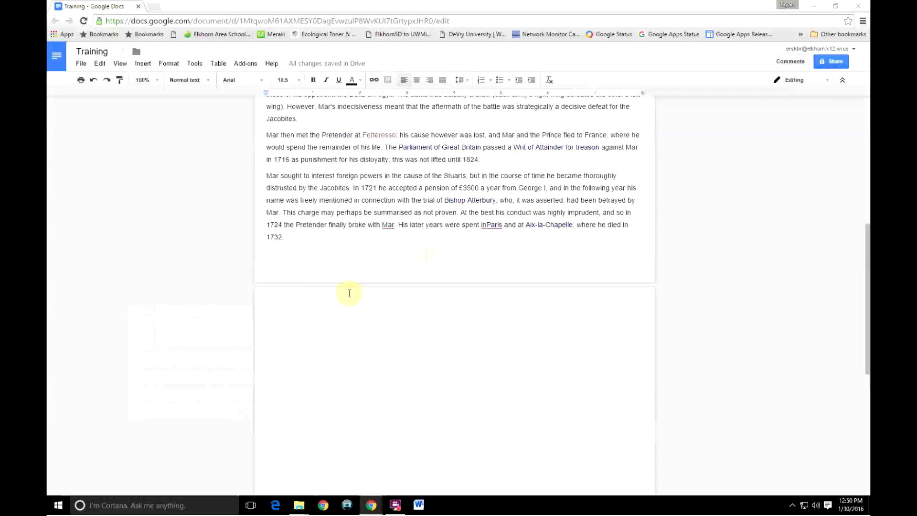
{"action": "double_click", "coordinate": [270, 311]}
{"action": "type", "text": "Mar first married Lady Margaret Hay on 6 April 1703, daughter of Thomas Hay, 7th Earl of Kinnoull. She bore him a son, Thomas, in 1705. Lady Margaret died four years later on 26 April 1707. Mar married for his second wife Lady Frances Pierrepont, daughter of the 1st Duke of Kingston-upon-Hull. The match was excellent, as it provided Mar with the funds to finally begin to clear his inherited debts. Lady Frances went mad in 1728 due to the stress of his exile in France. She outlived Mar by 35 years, dying on 4 March 1767."}
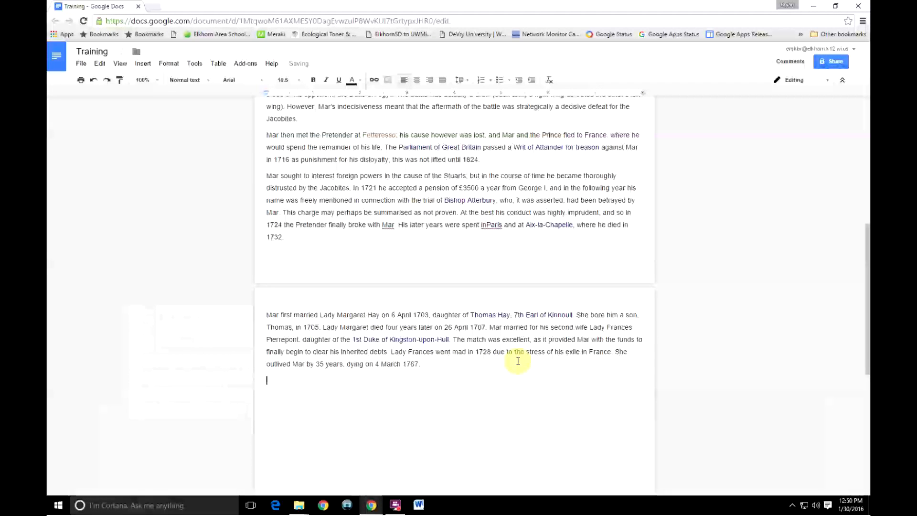
Step: Insert another page break below the marriage paragraph and enter "Chapter 2" at the start of the new page
{"action": "key", "text": "Return"}
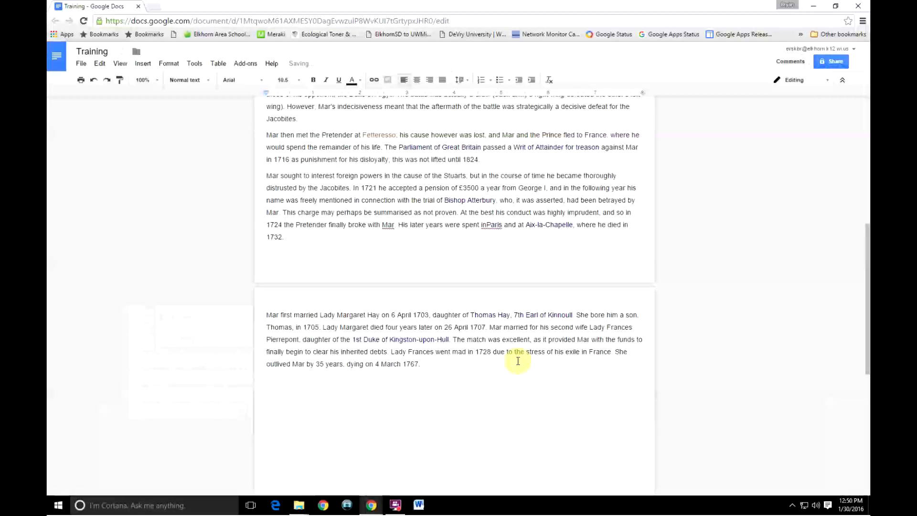
{"action": "key", "text": "ctrl+Return"}
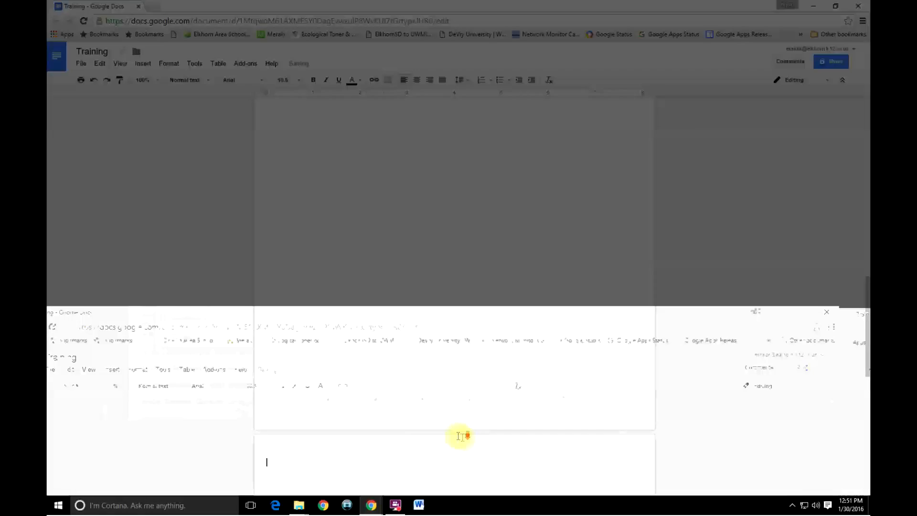
{"action": "scroll", "coordinate": [459, 436], "scroll_direction": "down", "scroll_amount": 2}
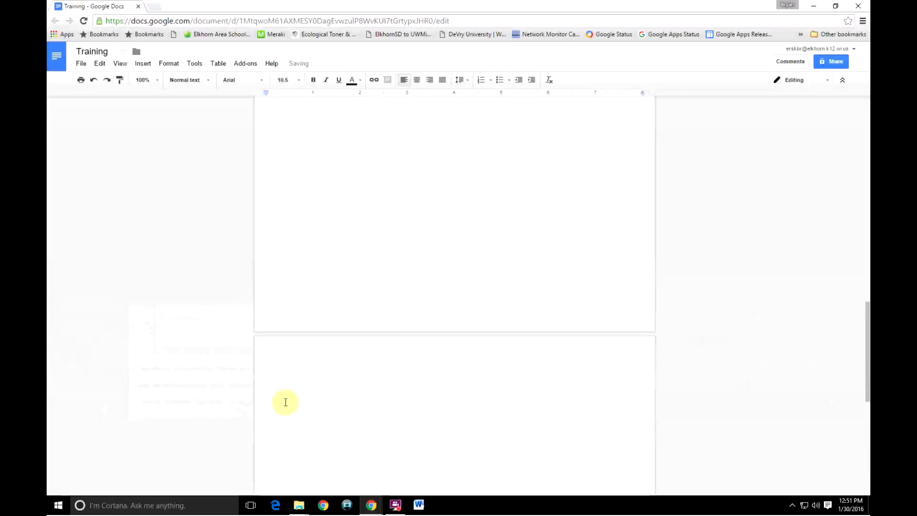
{"action": "scroll", "coordinate": [330, 386], "scroll_direction": "up", "scroll_amount": 9}
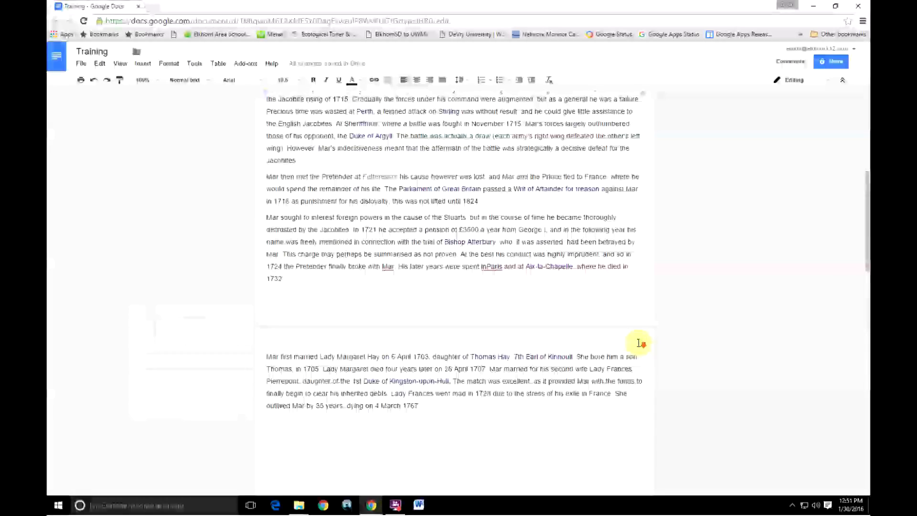
{"action": "scroll", "coordinate": [637, 344], "scroll_direction": "down", "scroll_amount": 8}
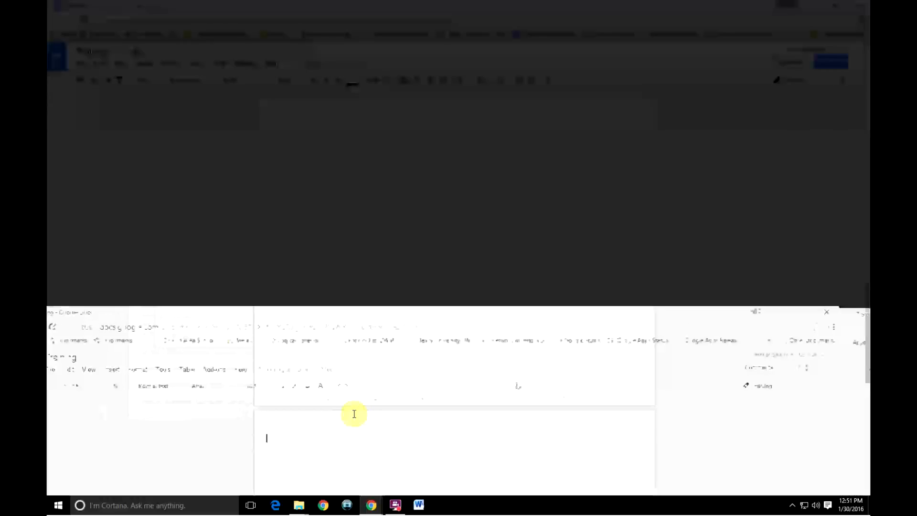
{"action": "type", "text": "Chapter"}
{"action": "type", "text": " 3"}
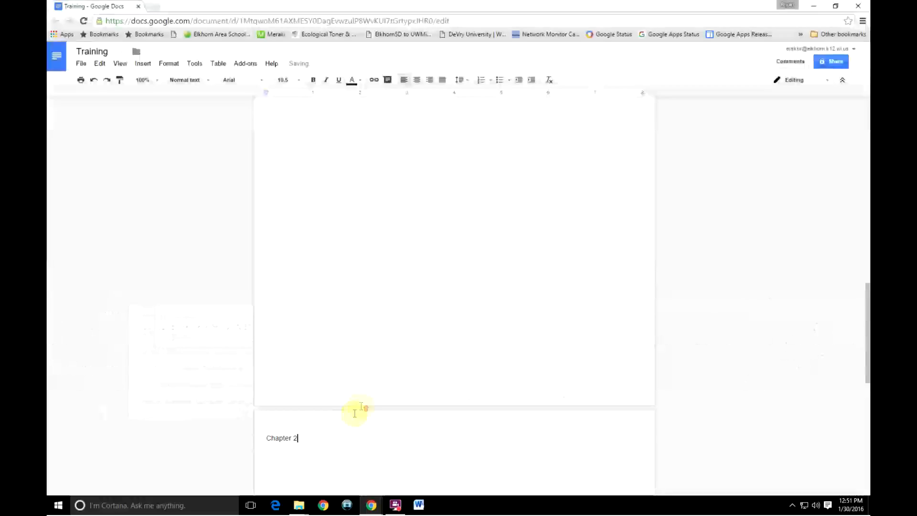
Step: Add blank lines below the marriage paragraph, ahead of the Chapter 2 page break, until they run past the page's end
{"action": "scroll", "coordinate": [360, 403], "scroll_direction": "up", "scroll_amount": 5}
{"action": "left_click", "coordinate": [293, 251]}
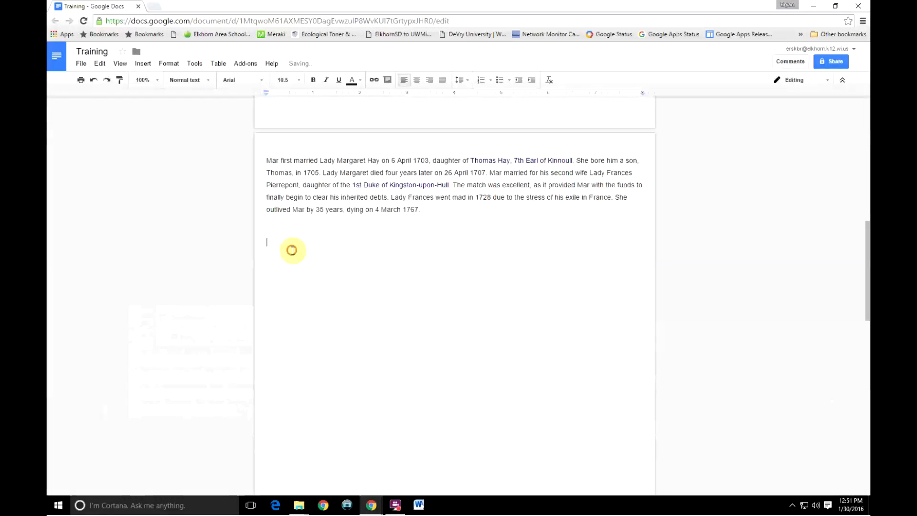
{"action": "key", "text": "Return"}
{"action": "key", "text": "Return"}
{"action": "key", "text": "Return"}
{"action": "key", "text": "Return"}
{"action": "key", "text": "Return"}
{"action": "key", "text": "Return"}
{"action": "key", "text": "Return"}
{"action": "key", "text": "Return"}
{"action": "key", "text": "Return"}
{"action": "key", "text": "Return"}
{"action": "key", "text": "Return"}
{"action": "key", "text": "Return"}
{"action": "scroll", "coordinate": [303, 251], "scroll_direction": "down", "scroll_amount": 3}
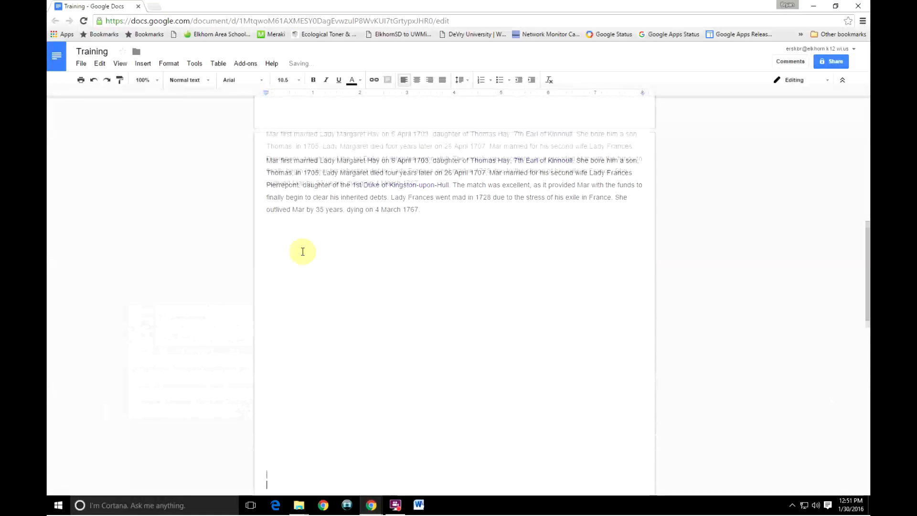
{"action": "scroll", "coordinate": [444, 190], "scroll_direction": "down", "scroll_amount": 2}
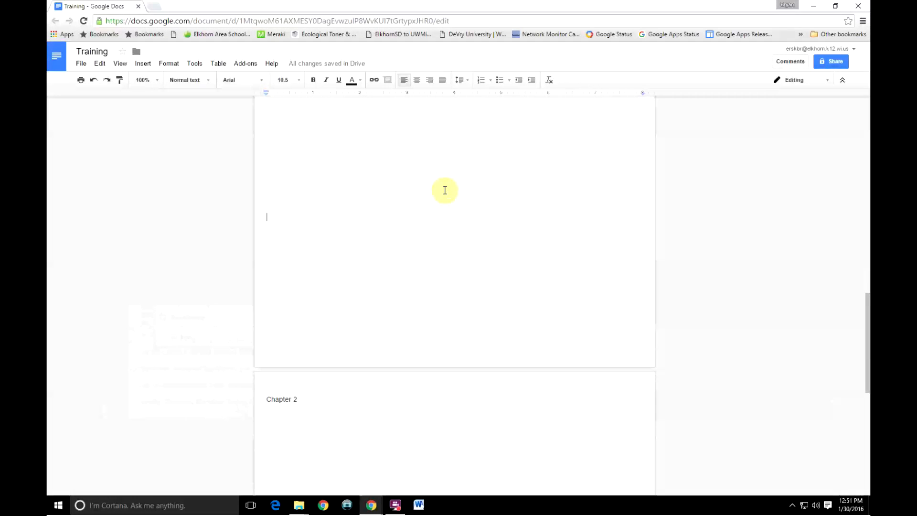
{"action": "key", "text": "Return"}
{"action": "key", "text": "Return"}
{"action": "key", "text": "Return"}
{"action": "key", "text": "Return"}
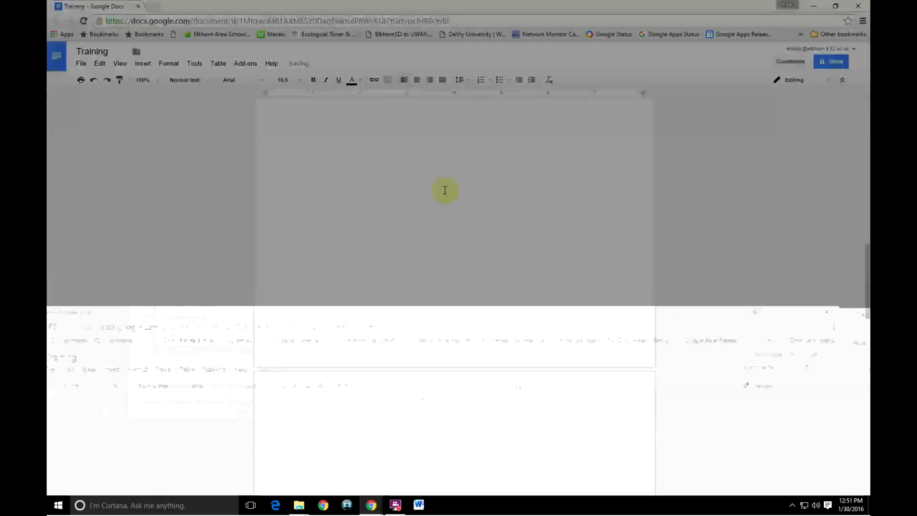
Step: Delete the long run of blank lines and the page break separating the marriage paragraph from "Chapter 2"
{"action": "scroll", "coordinate": [344, 377], "scroll_direction": "down", "scroll_amount": 5}
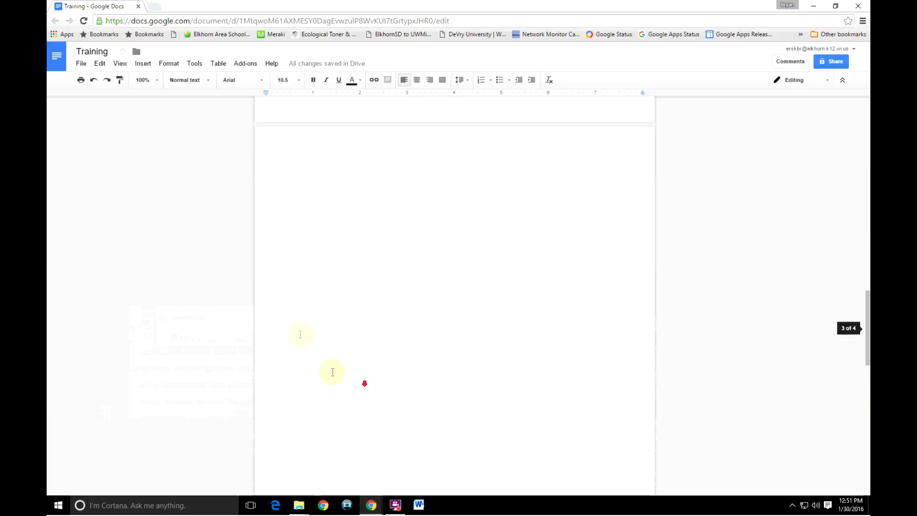
{"action": "scroll", "coordinate": [488, 261], "scroll_direction": "up", "scroll_amount": 5}
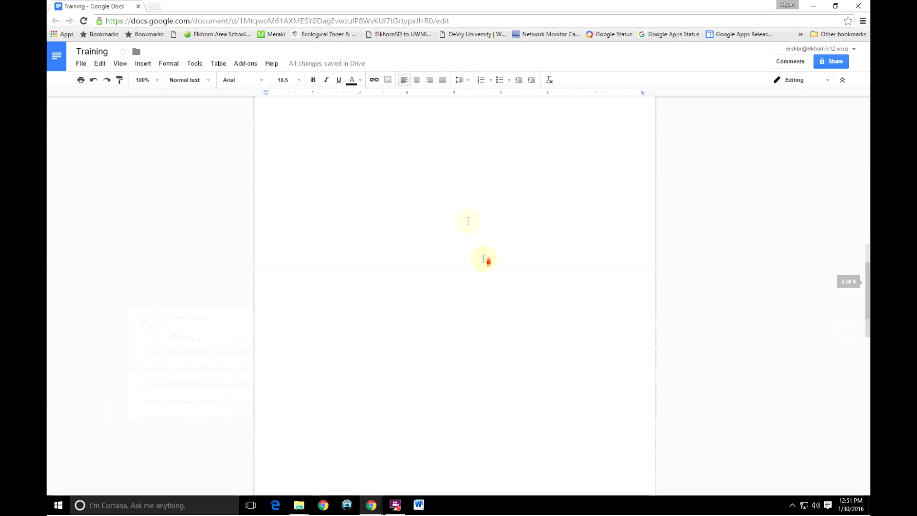
{"action": "scroll", "coordinate": [433, 310], "scroll_direction": "down", "scroll_amount": 10}
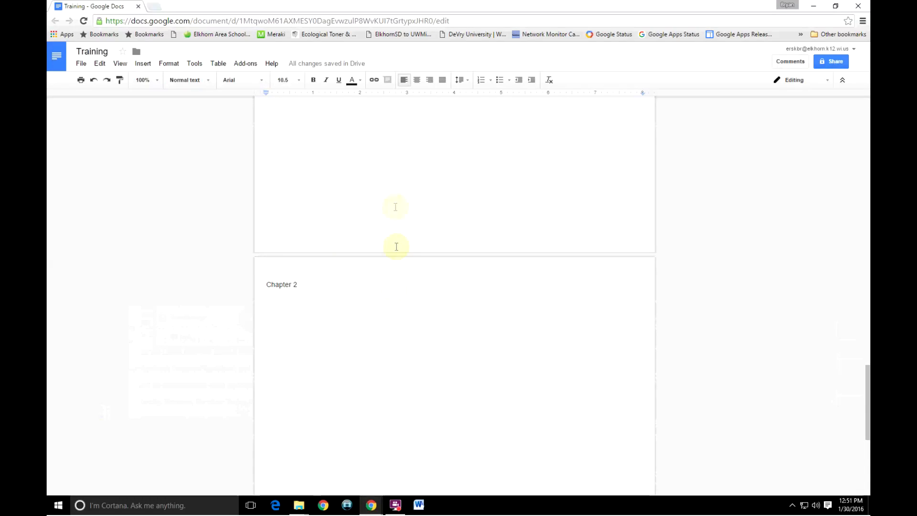
{"action": "scroll", "coordinate": [396, 246], "scroll_direction": "up", "scroll_amount": 3}
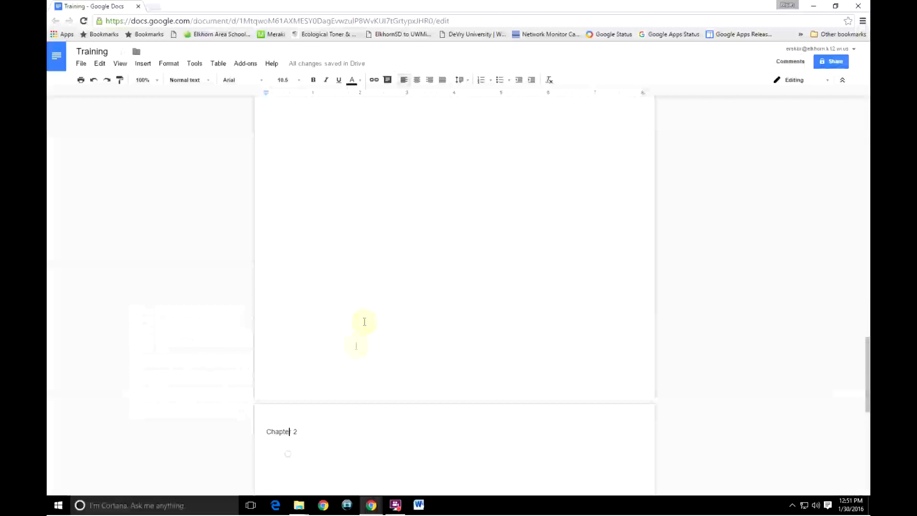
{"action": "scroll", "coordinate": [364, 322], "scroll_direction": "up", "scroll_amount": 4}
{"action": "left_click", "coordinate": [368, 320]}
{"action": "left_click", "coordinate": [338, 400]}
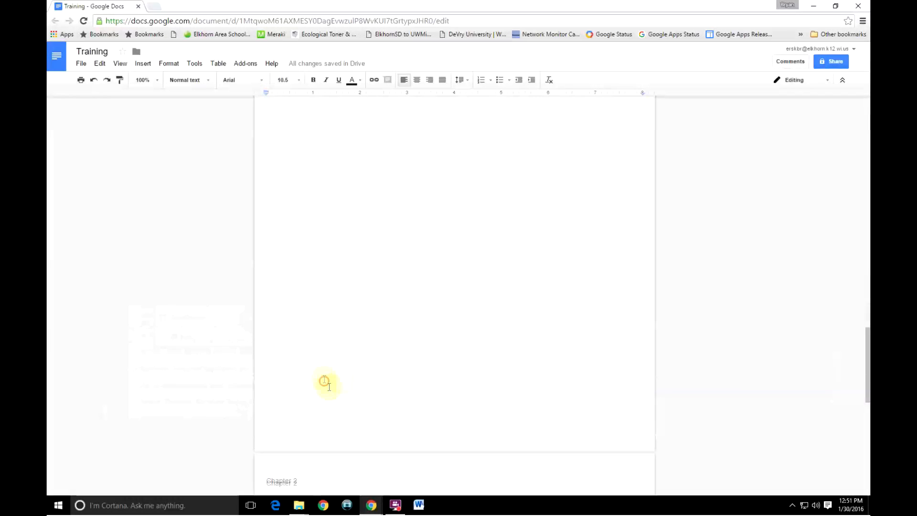
{"action": "scroll", "coordinate": [316, 334], "scroll_direction": "up", "scroll_amount": 8}
{"action": "left_click_drag", "start_coordinate": [333, 392], "coordinate": [280, 182]}
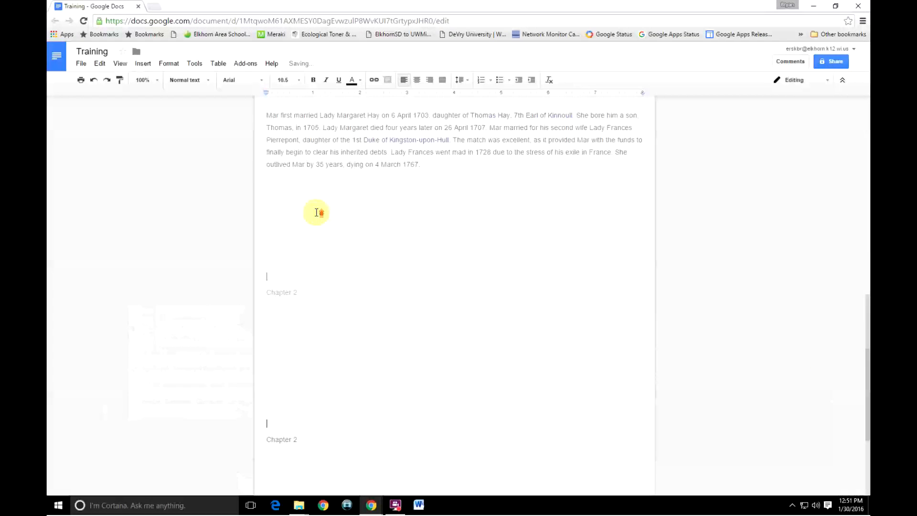
Step: Clear the remaining blank lines, the marriage paragraph and "Chapter 2" from the second page
{"action": "scroll", "coordinate": [317, 211], "scroll_direction": "up", "scroll_amount": 3}
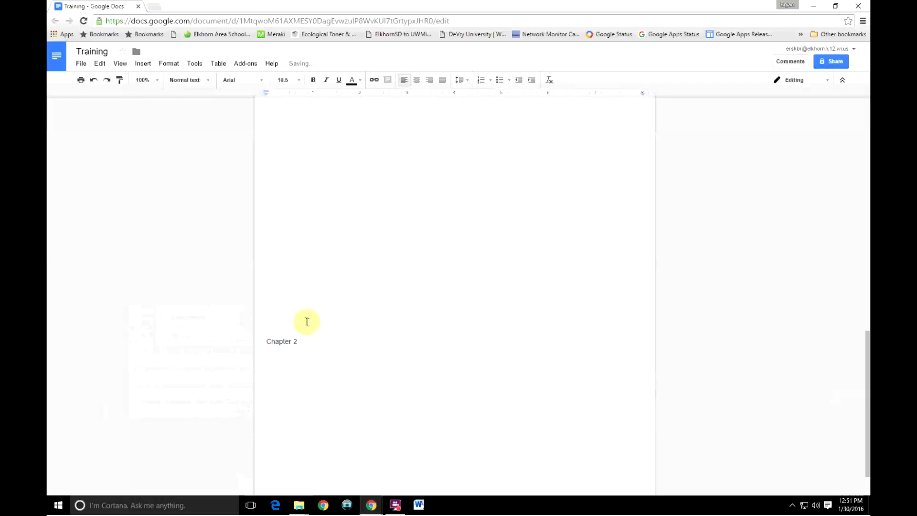
{"action": "left_click_drag", "start_coordinate": [307, 322], "coordinate": [278, 120]}
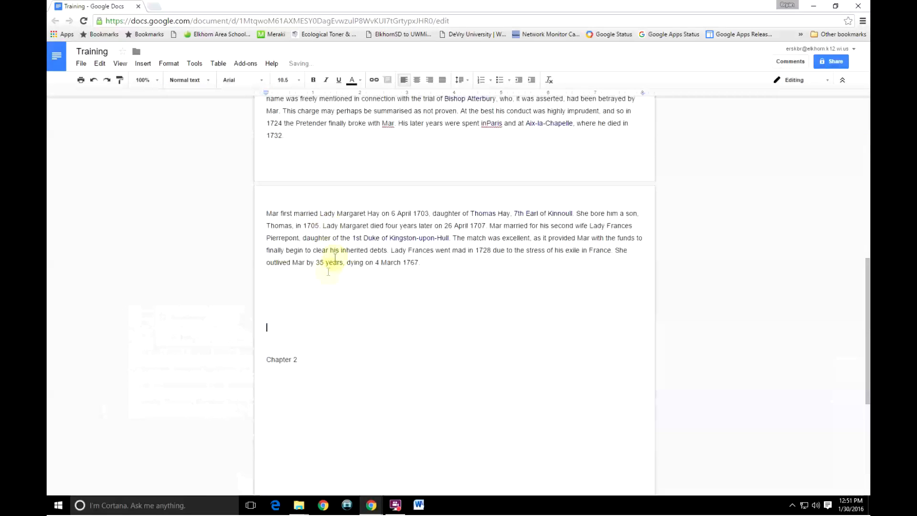
{"action": "left_click_drag", "start_coordinate": [275, 329], "coordinate": [258, 188]}
{"action": "left_click_drag", "start_coordinate": [265, 238], "coordinate": [261, 197]}
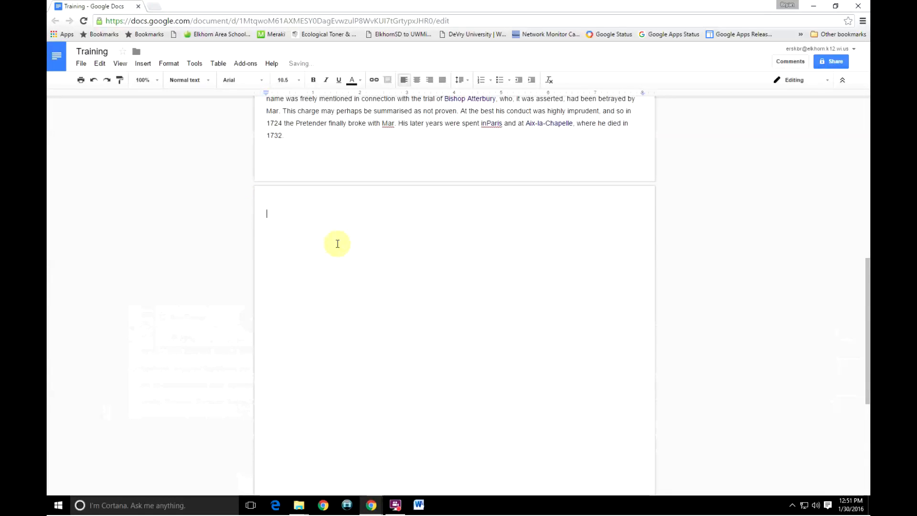
Step: Attach the comment "Nice Guy!" to the bold name and title that open the first paragraph
{"action": "scroll", "coordinate": [364, 268], "scroll_direction": "up", "scroll_amount": 9}
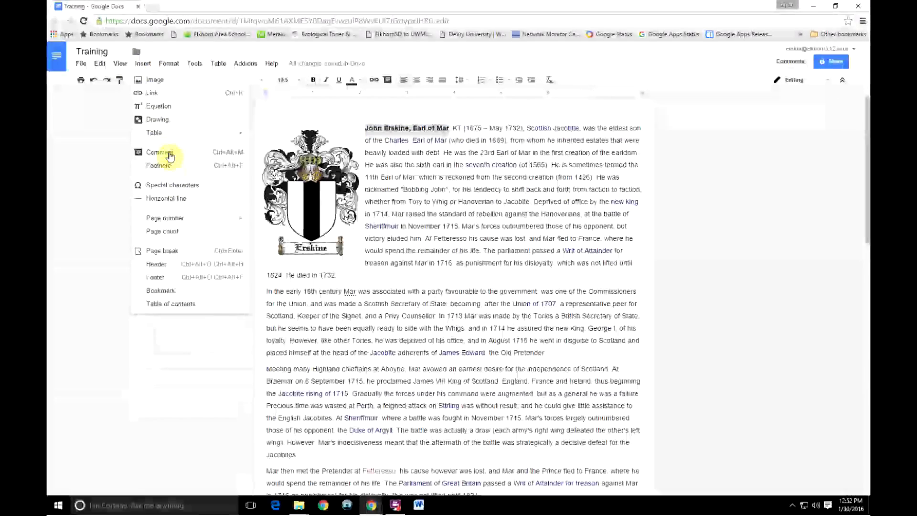
{"action": "left_click", "coordinate": [170, 154]}
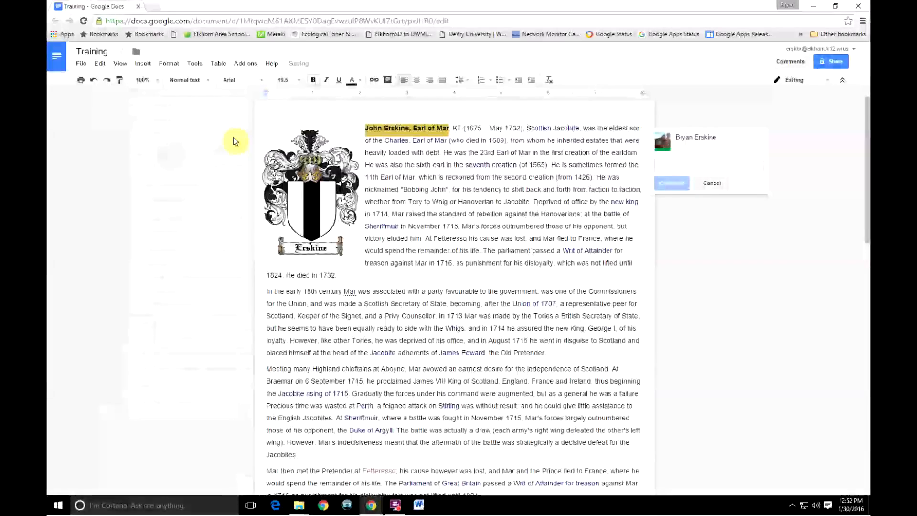
{"action": "type", "text": "Nice Guy!"}
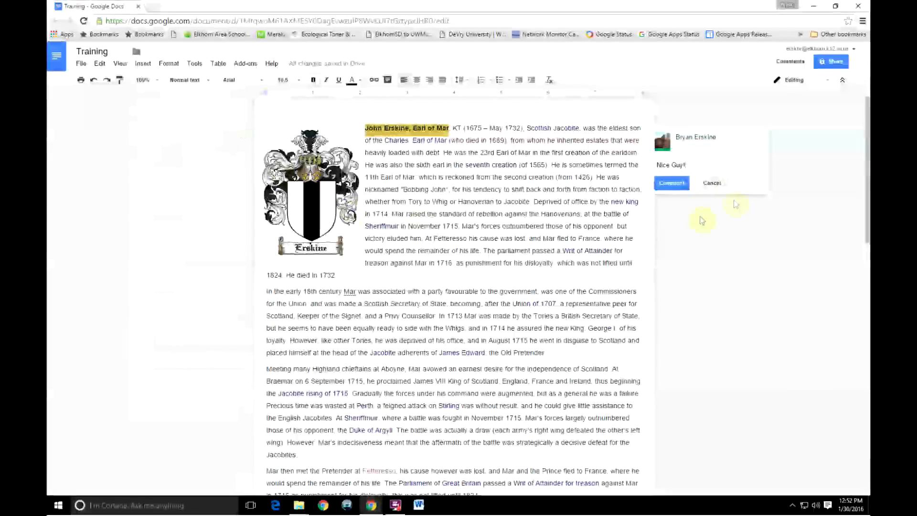
{"action": "left_click", "coordinate": [671, 183]}
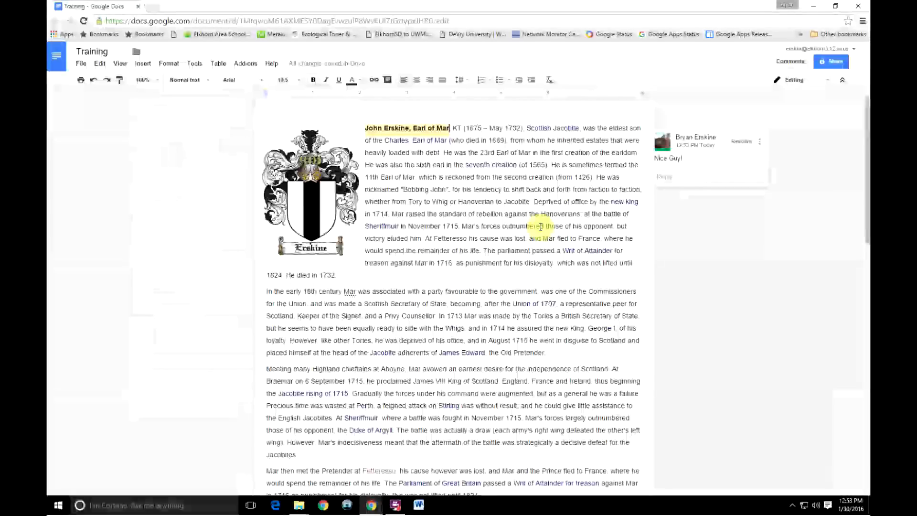
{"action": "left_click", "coordinate": [595, 274]}
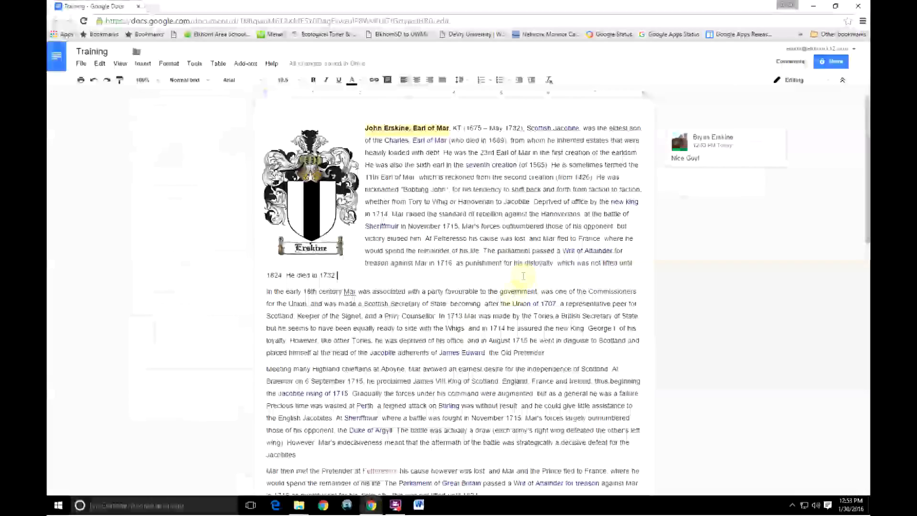
Step: Strike through the whole paragraph beginning "Mar sought to interest foreign powers" at the end of the first page
{"action": "scroll", "coordinate": [420, 339], "scroll_direction": "down", "scroll_amount": 2}
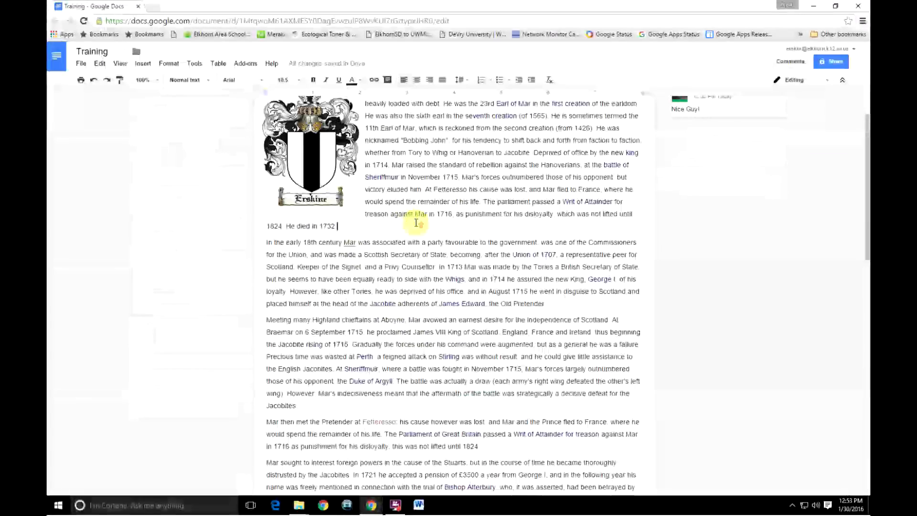
{"action": "scroll", "coordinate": [418, 228], "scroll_direction": "up", "scroll_amount": 2}
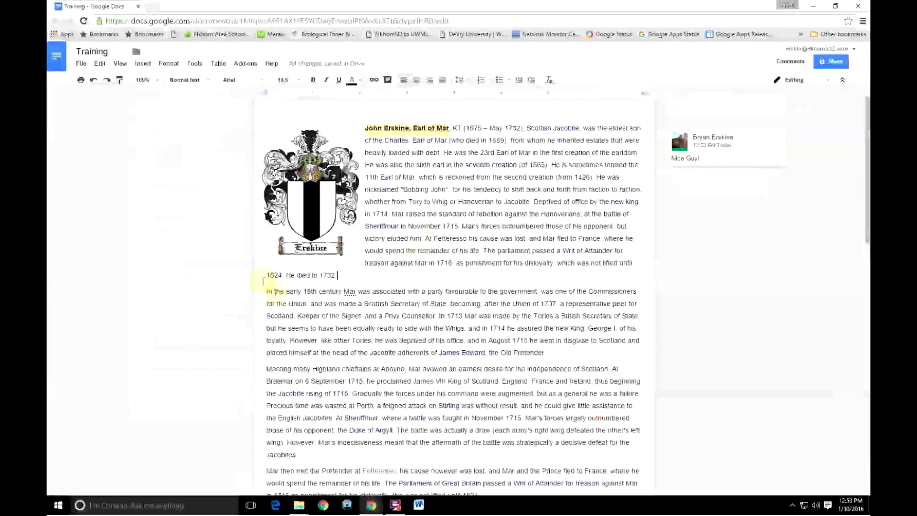
{"action": "scroll", "coordinate": [351, 331], "scroll_direction": "down", "scroll_amount": 3}
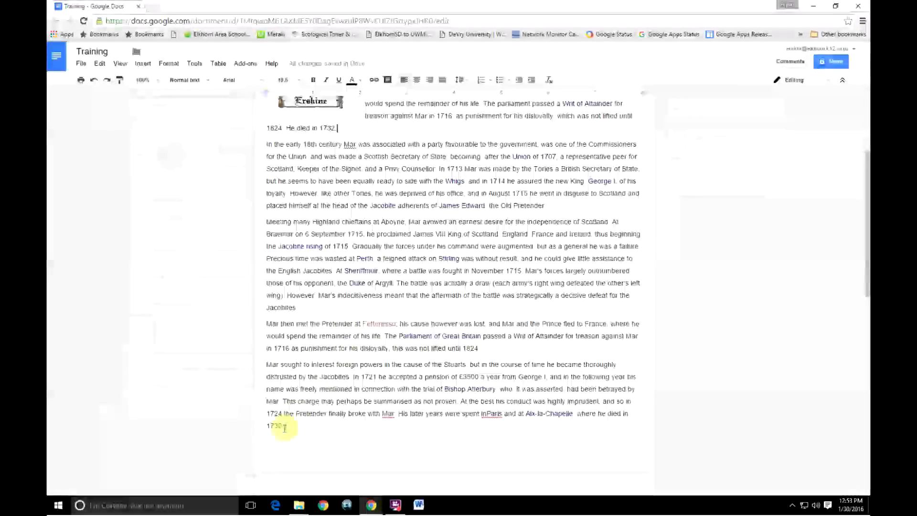
{"action": "left_click_drag", "start_coordinate": [266, 357], "coordinate": [234, 365]}
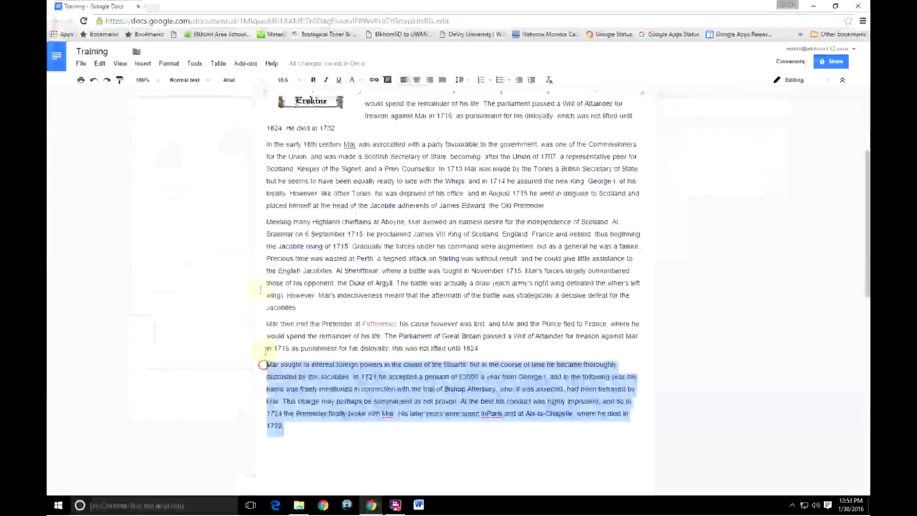
{"action": "left_click", "coordinate": [192, 65]}
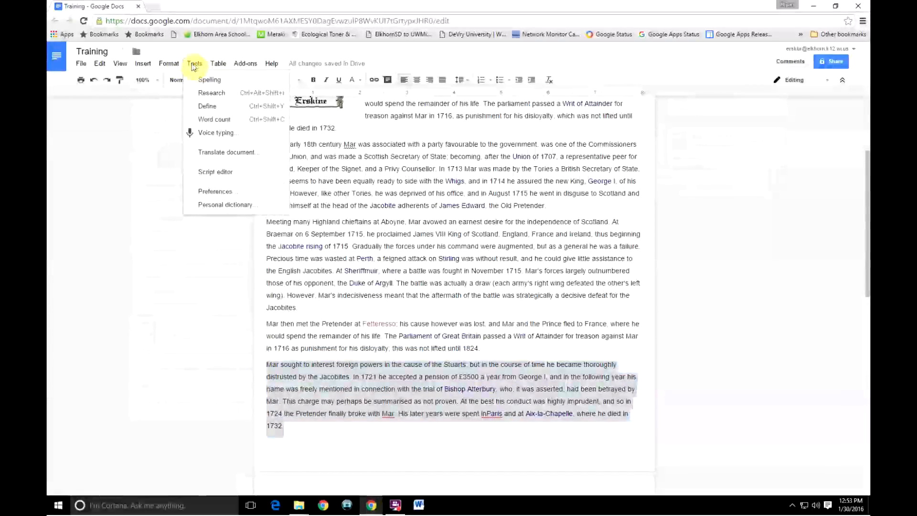
{"action": "mouse_move", "coordinate": [171, 66]}
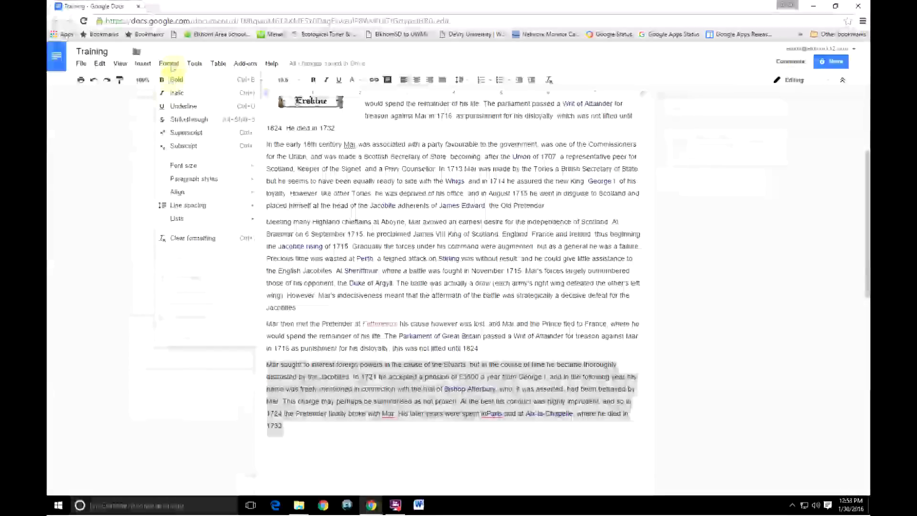
Step: Attach the comment "This Paragraph does not belong" to the struck-through paragraph
{"action": "left_click", "coordinate": [143, 66]}
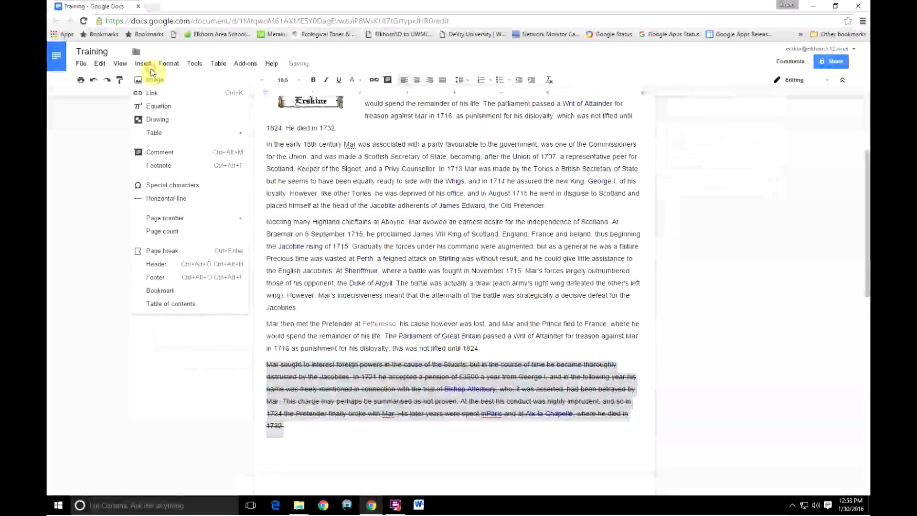
{"action": "left_click", "coordinate": [163, 152]}
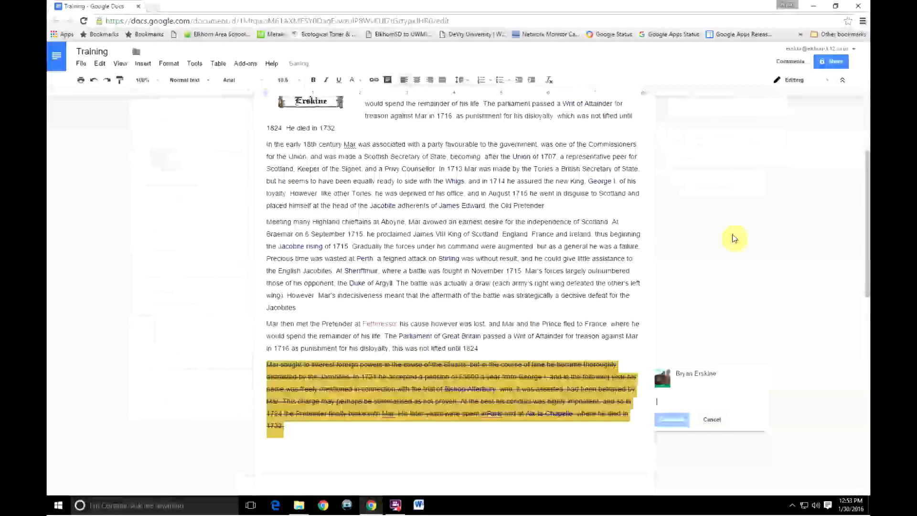
{"action": "type", "text": "This Paragraph does not belong"}
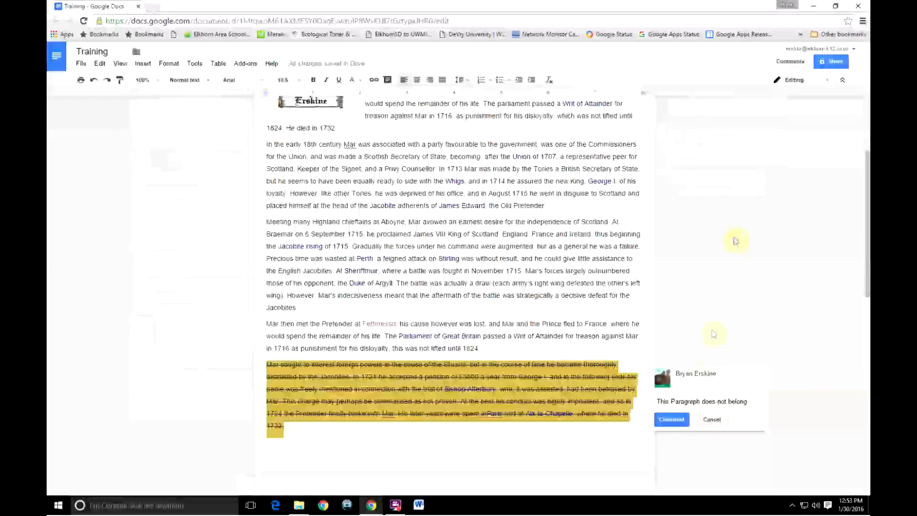
{"action": "left_click", "coordinate": [671, 419]}
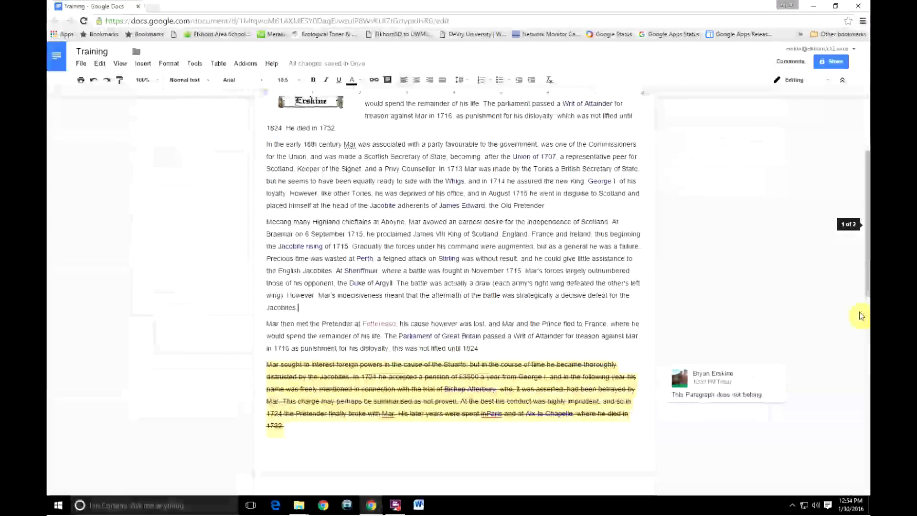
Step: Enter a form line on the second page with "Name" and "Date", each followed by an underscore blank
{"action": "scroll", "coordinate": [859, 315], "scroll_direction": "down", "scroll_amount": 5}
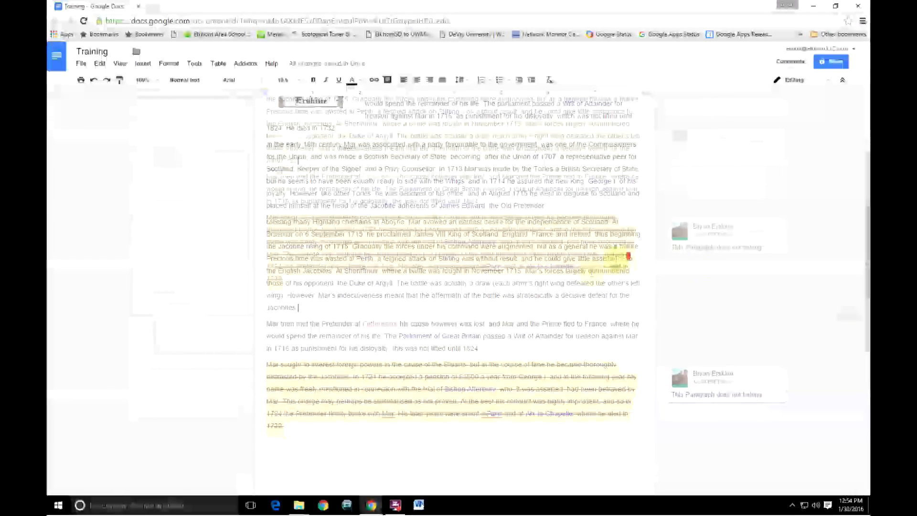
{"action": "left_click", "coordinate": [354, 275]}
{"action": "left_click", "coordinate": [298, 276]}
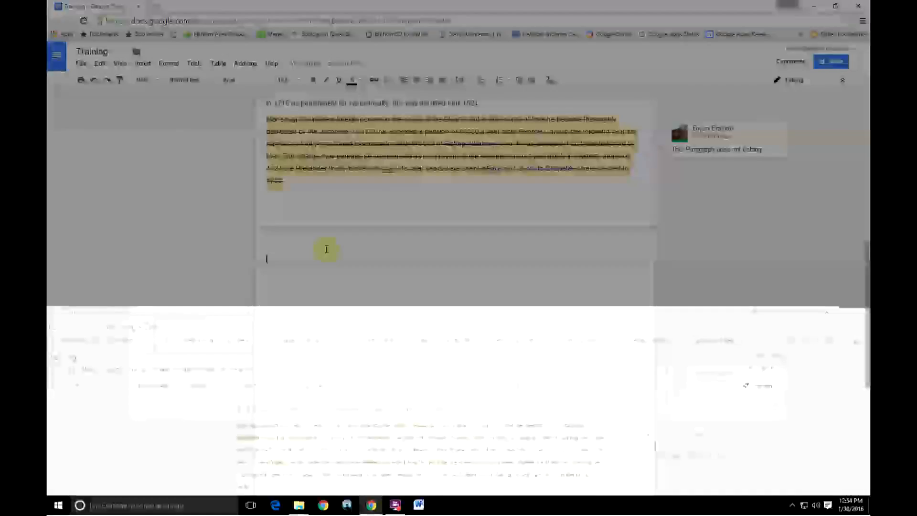
{"action": "type", "text": "Name ________________     "}
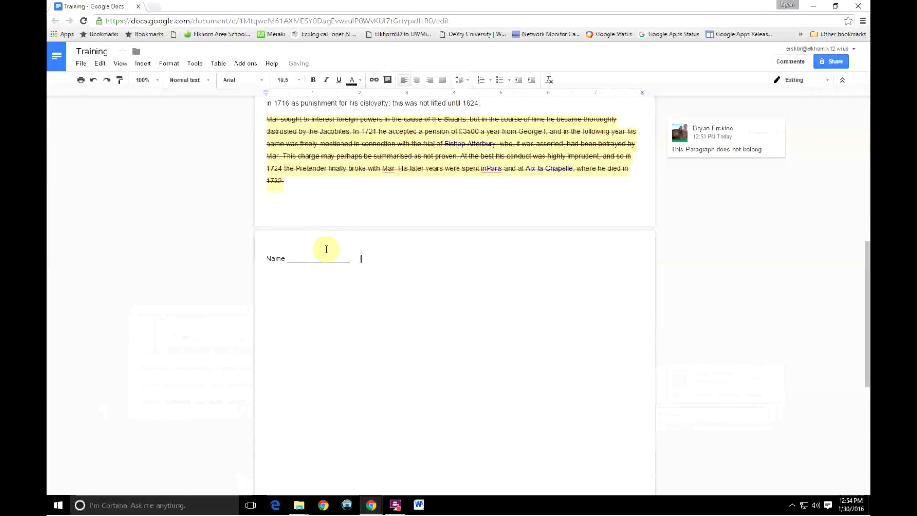
{"action": "type", "text": "Date"}
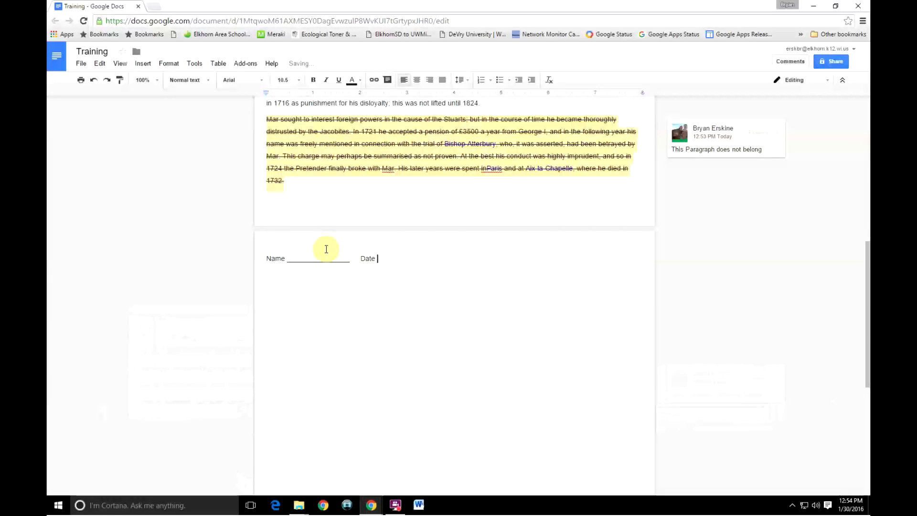
{"action": "type", "text": " __________"}
Step: Try filling "dsfs" into the Name blank, undo it, and remove the Name and Date line
{"action": "left_click", "coordinate": [314, 259]}
{"action": "type", "text": "dsfs"}
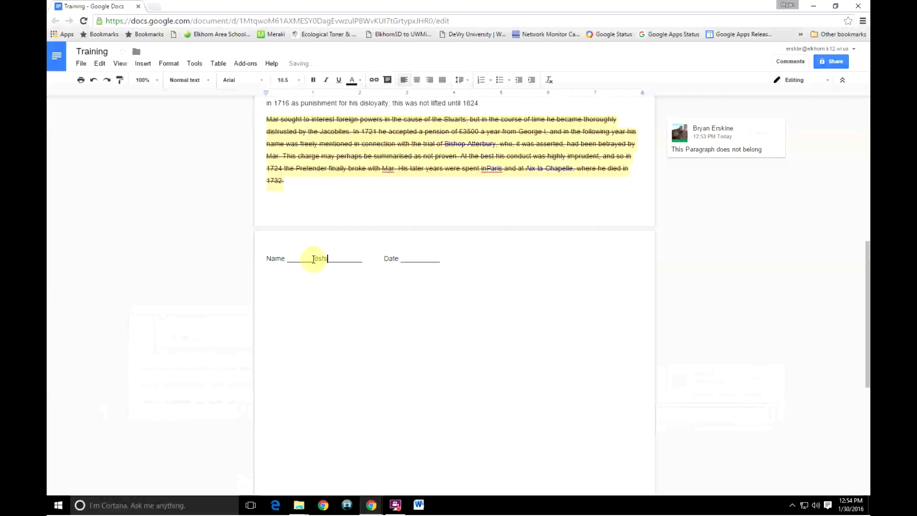
{"action": "key", "text": "ctrl+z"}
{"action": "left_click_drag", "start_coordinate": [429, 261], "coordinate": [269, 259]}
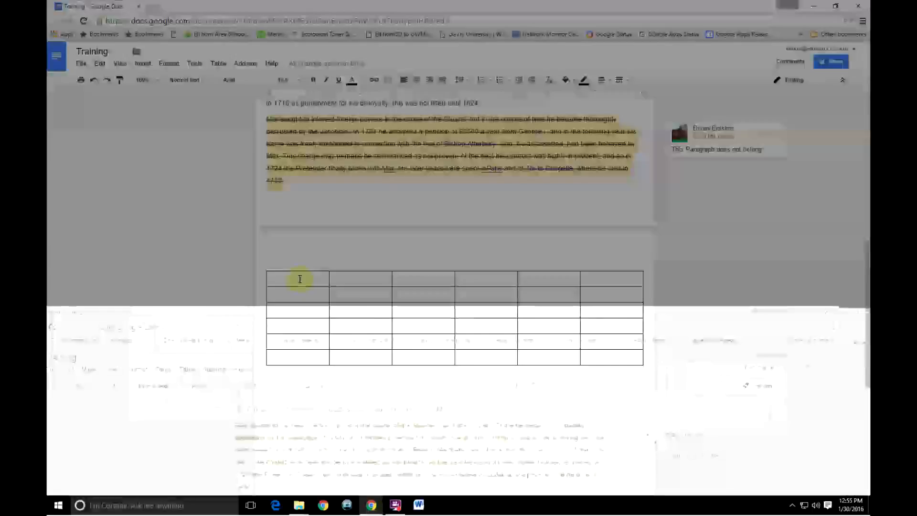
Step: Label the first, third and fifth cells of the table's first row "First Name", "Last Name" and "Date"
{"action": "type", "text": "First Nam"}
{"action": "type", "text": "e"}
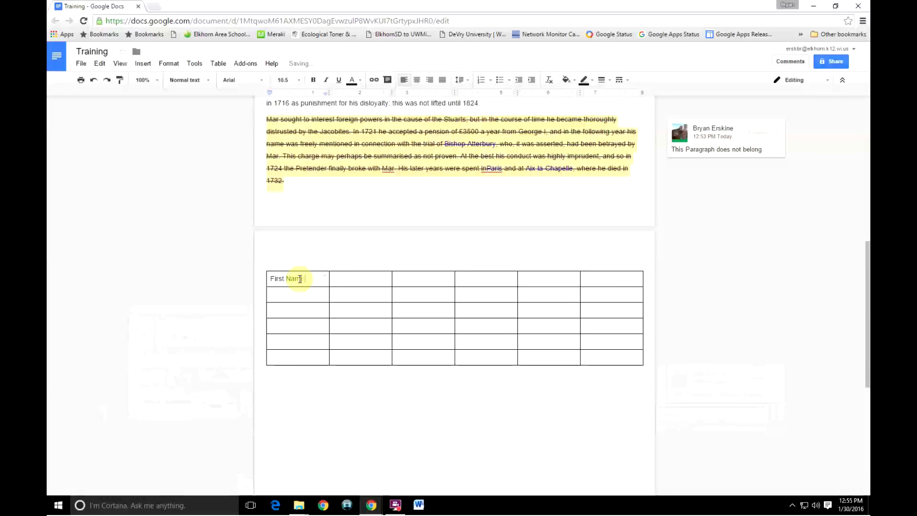
{"action": "left_click", "coordinate": [419, 281]}
{"action": "type", "text": "Last Name"}
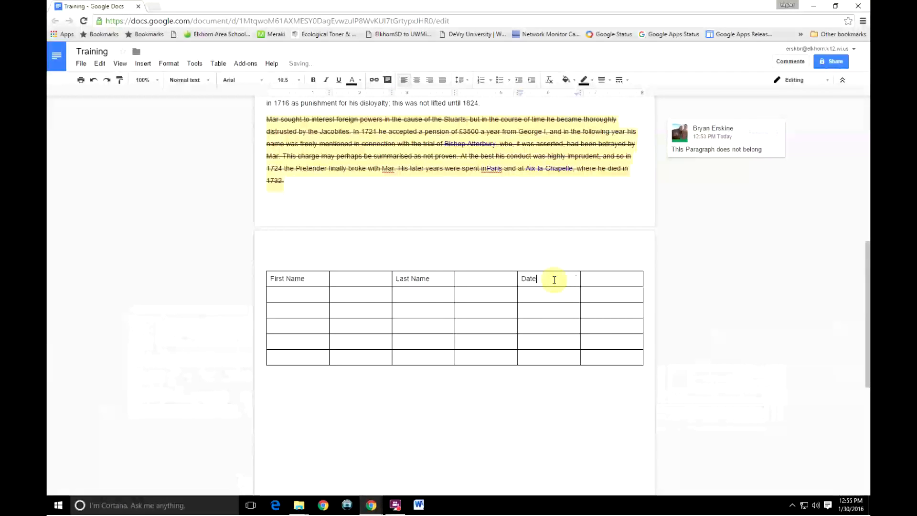
Step: Narrow the First Name and Last Name columns to fit their labels, and shrink the blank column between them
{"action": "left_click_drag", "start_coordinate": [330, 280], "coordinate": [307, 284]}
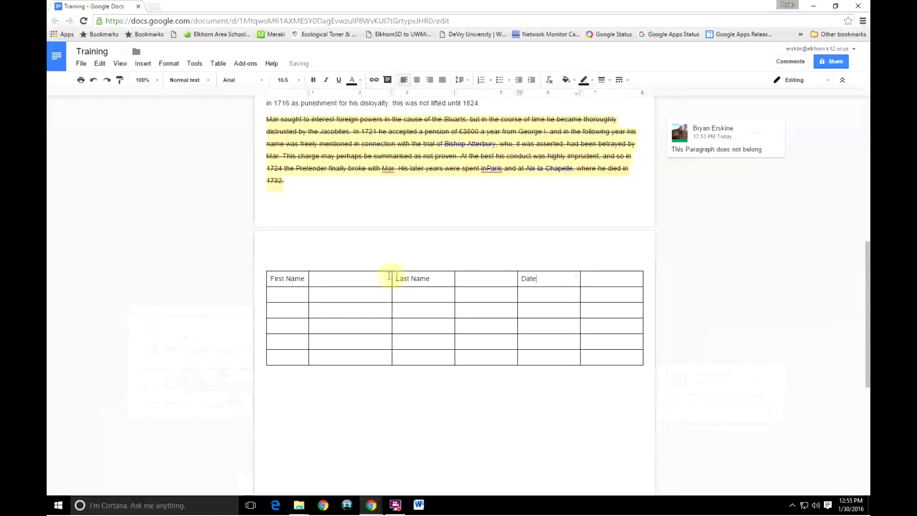
{"action": "mouse_move", "coordinate": [453, 279]}
{"action": "left_mouse_down"}
{"action": "mouse_move", "coordinate": [425, 282]}
{"action": "mouse_move", "coordinate": [437, 282]}
{"action": "left_mouse_up"}
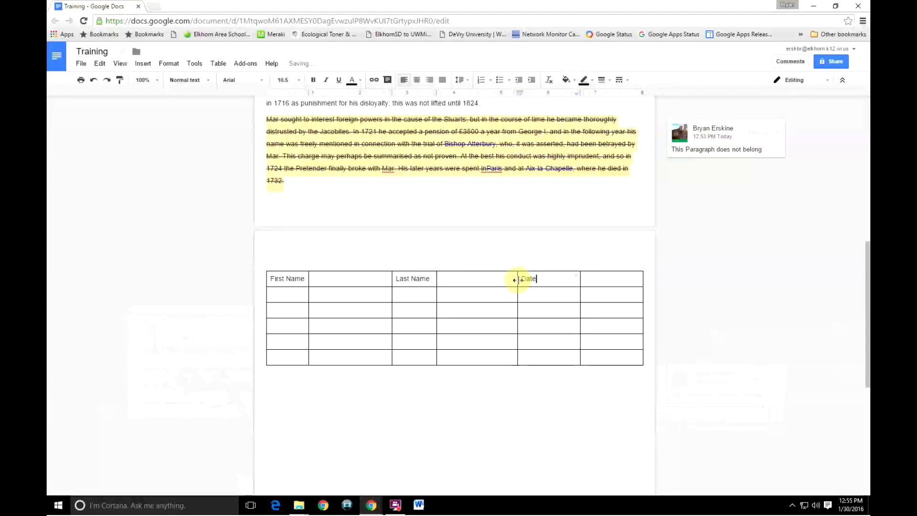
{"action": "left_click_drag", "start_coordinate": [392, 279], "coordinate": [373, 280]}
{"action": "mouse_move", "coordinate": [436, 279]}
{"action": "left_mouse_down"}
{"action": "mouse_move", "coordinate": [413, 282]}
{"action": "mouse_move", "coordinate": [421, 282]}
{"action": "left_mouse_up"}
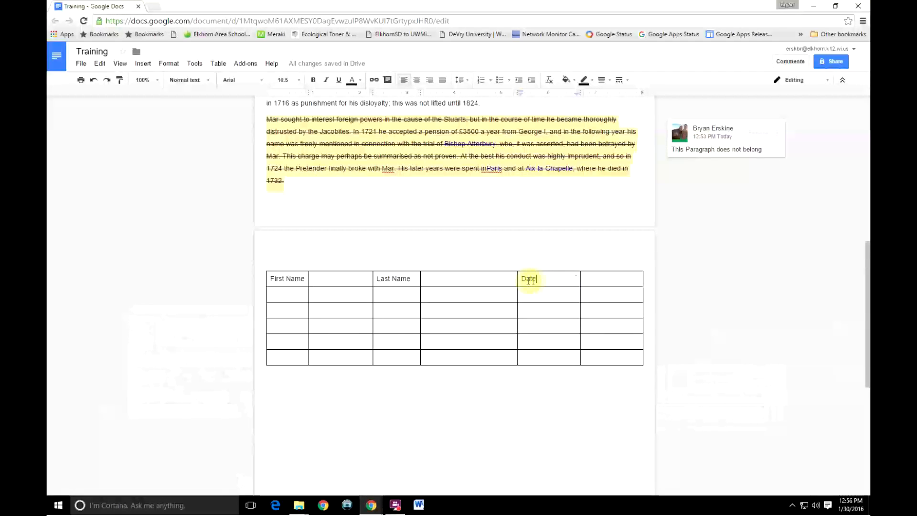
Step: Remove the "Date" label from the fifth cell of the table's first row and narrow the last two columns
{"action": "left_click", "coordinate": [530, 278]}
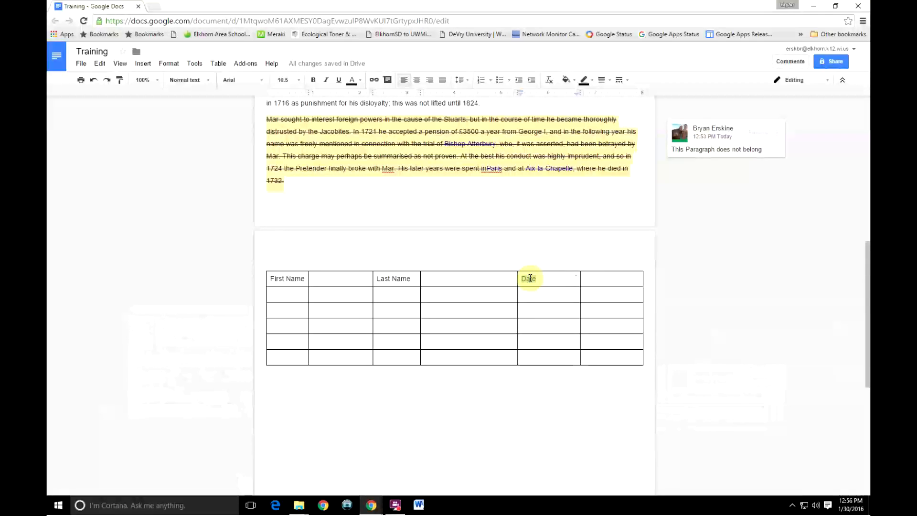
{"action": "key", "text": "BackSpace"}
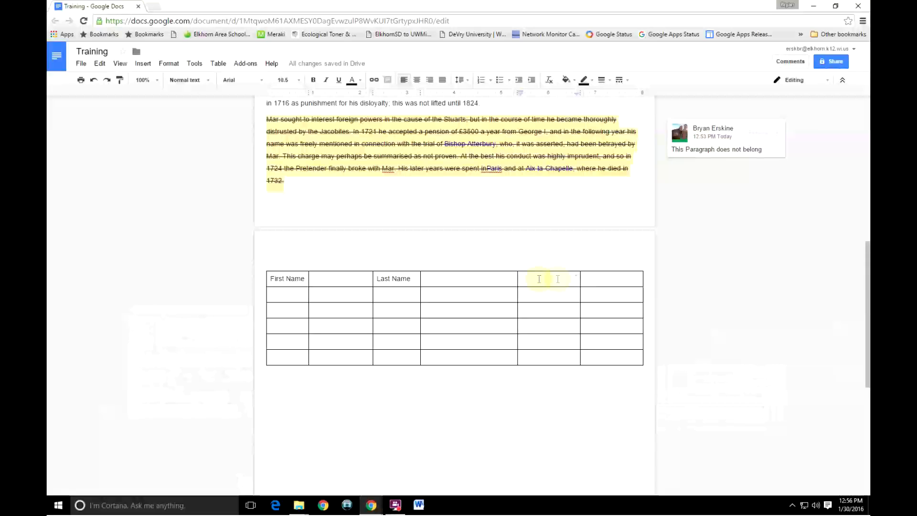
{"action": "left_click_drag", "start_coordinate": [579, 280], "coordinate": [552, 280]}
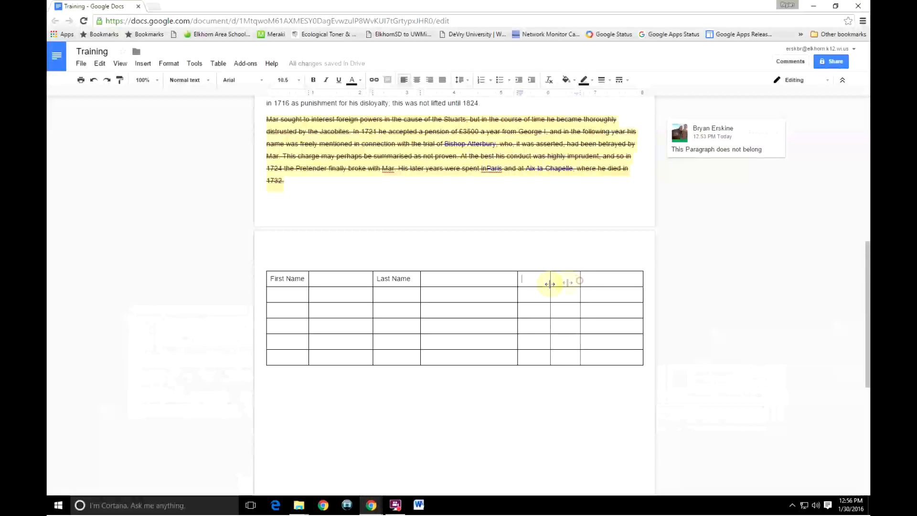
{"action": "left_click_drag", "start_coordinate": [643, 277], "coordinate": [570, 351]}
Step: Insert a column after the table's last column and label the sixth cell of the first row "Date"
{"action": "right_click", "coordinate": [570, 352]}
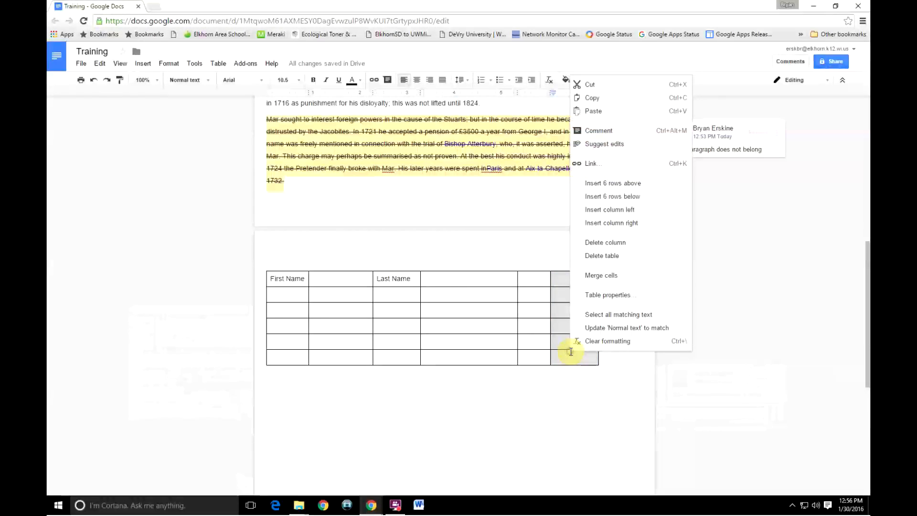
{"action": "left_click", "coordinate": [565, 352]}
{"action": "left_click_drag", "start_coordinate": [563, 278], "coordinate": [575, 357]}
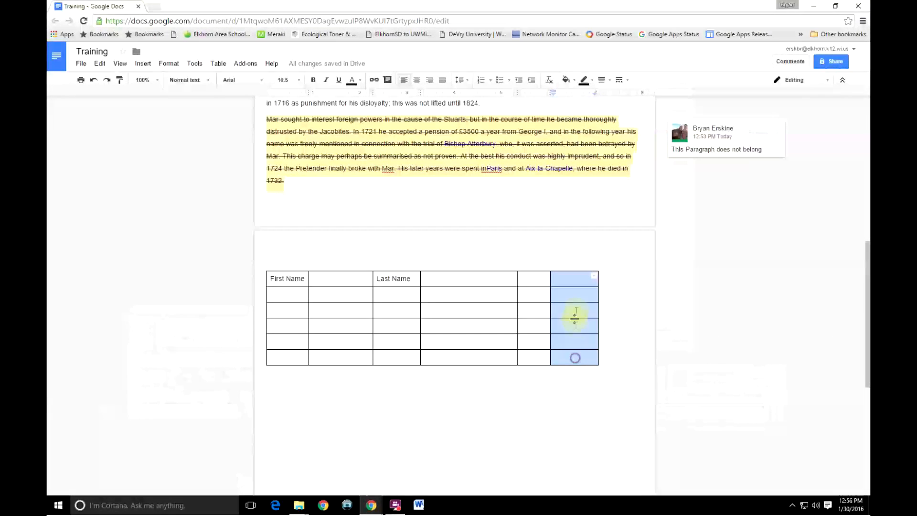
{"action": "right_click", "coordinate": [577, 309]}
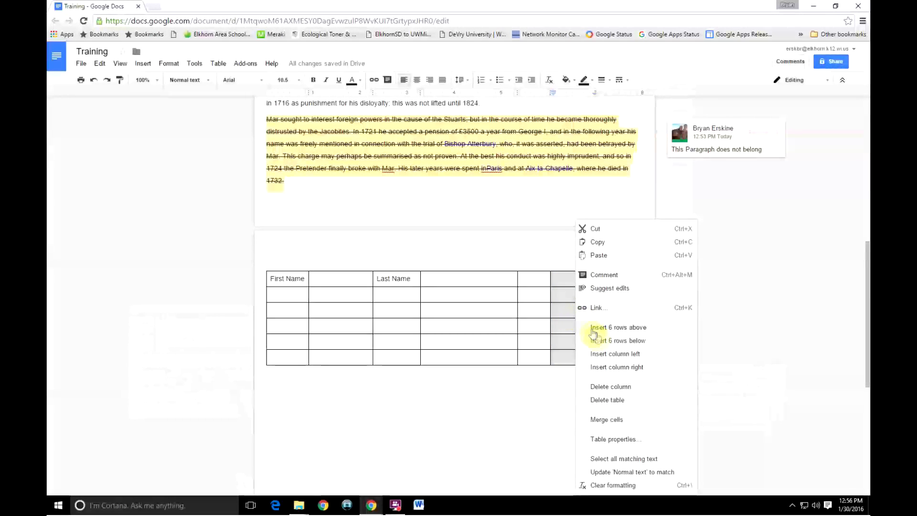
{"action": "left_click", "coordinate": [619, 365]}
{"action": "left_click", "coordinate": [583, 280]}
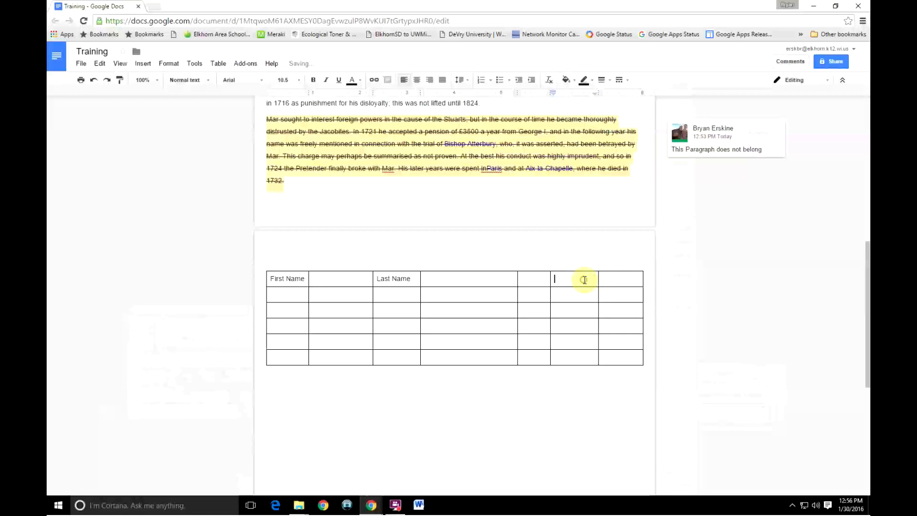
{"action": "type", "text": "Date"}
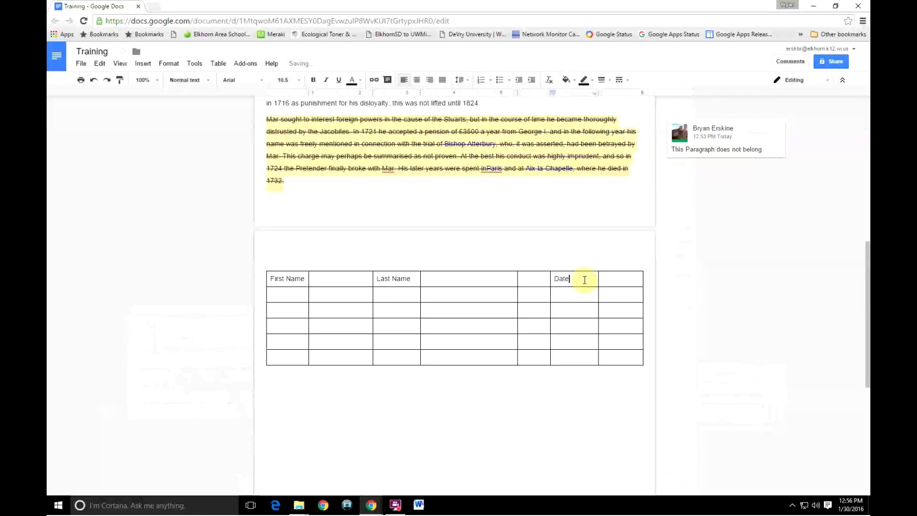
Step: Merge the two blank cells between "Last Name" and "Date" in the first row
{"action": "left_click_drag", "start_coordinate": [492, 277], "coordinate": [524, 279]}
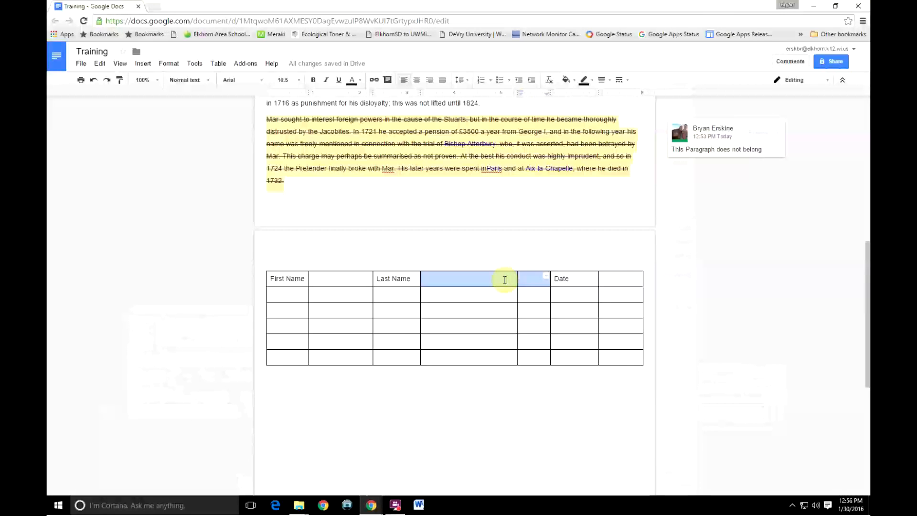
{"action": "right_click", "coordinate": [503, 279]}
{"action": "left_click", "coordinate": [527, 419]}
{"action": "left_click", "coordinate": [490, 298]}
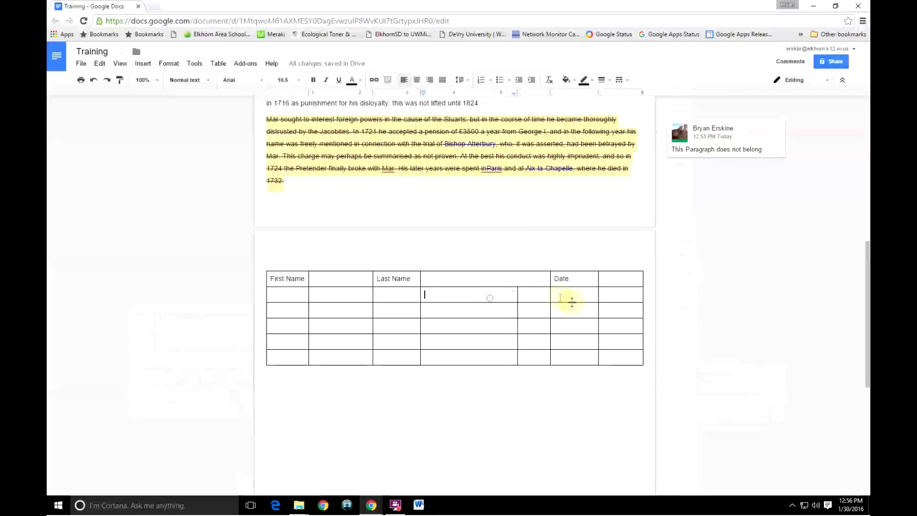
Step: Right-align the "Date" label in its cell
{"action": "left_click", "coordinate": [563, 279]}
{"action": "double_click", "coordinate": [564, 278]}
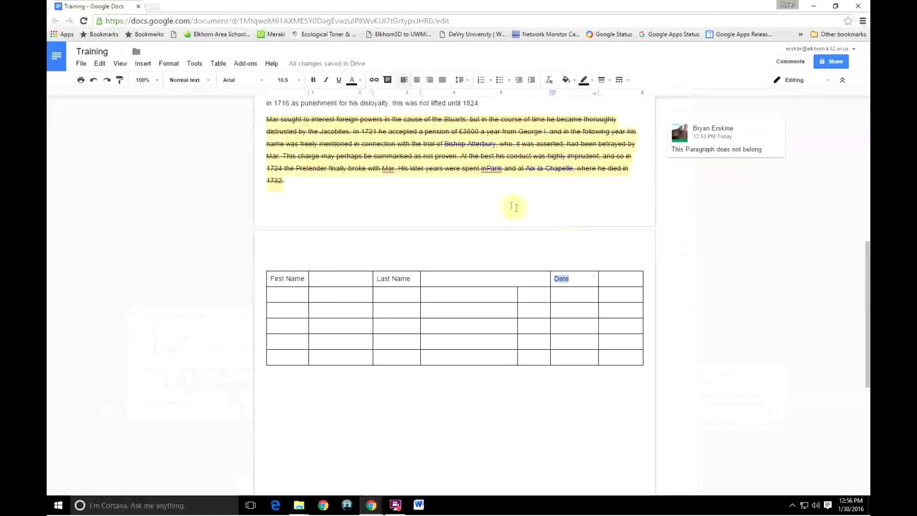
{"action": "left_click", "coordinate": [431, 82]}
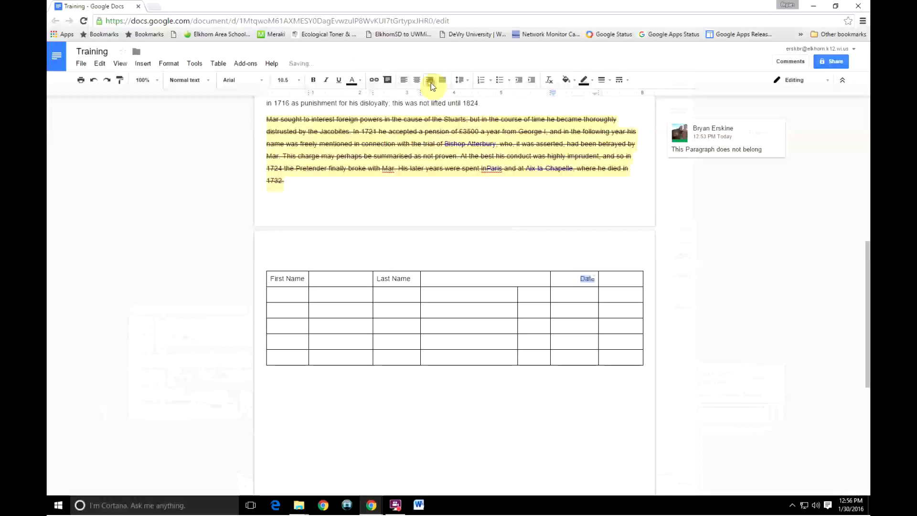
Step: Try sample text in the blank cell following "Date" and erase it
{"action": "left_click", "coordinate": [620, 280]}
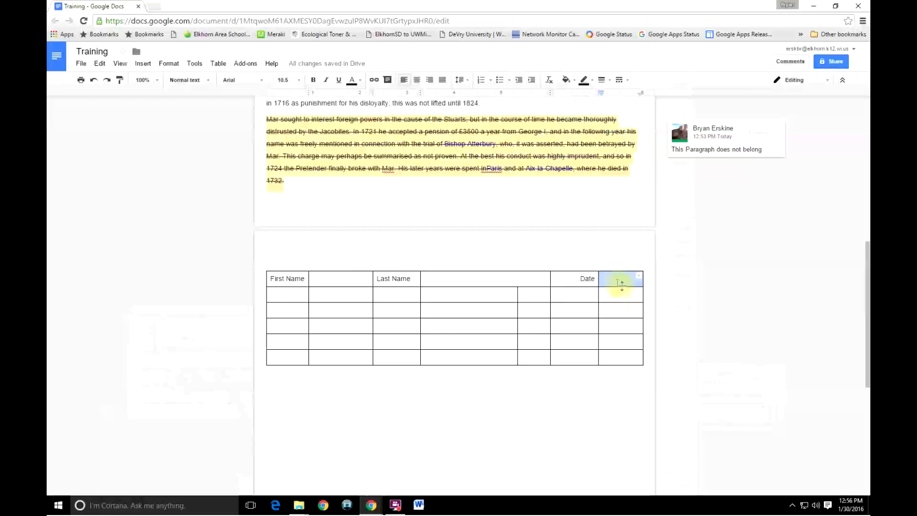
{"action": "left_click", "coordinate": [614, 280]}
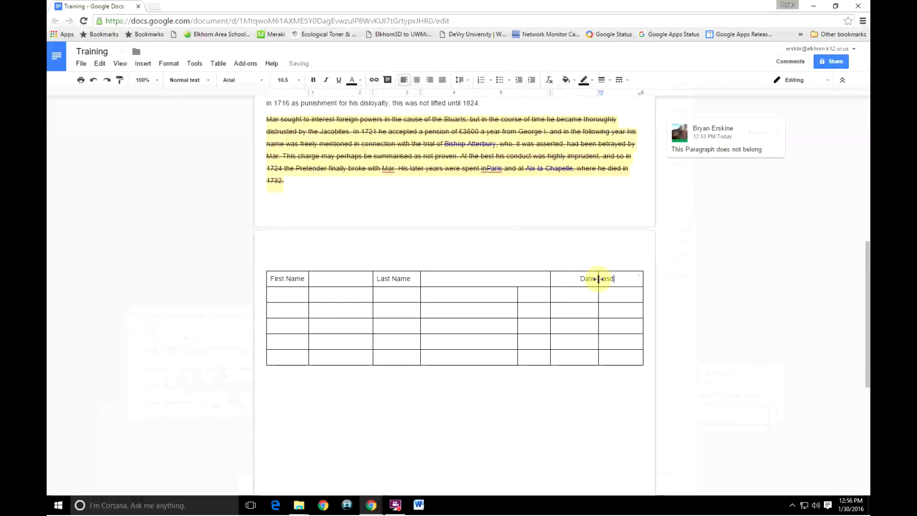
{"action": "key", "text": "BackSpace"}
{"action": "key", "text": "BackSpace"}
{"action": "key", "text": "BackSpace"}
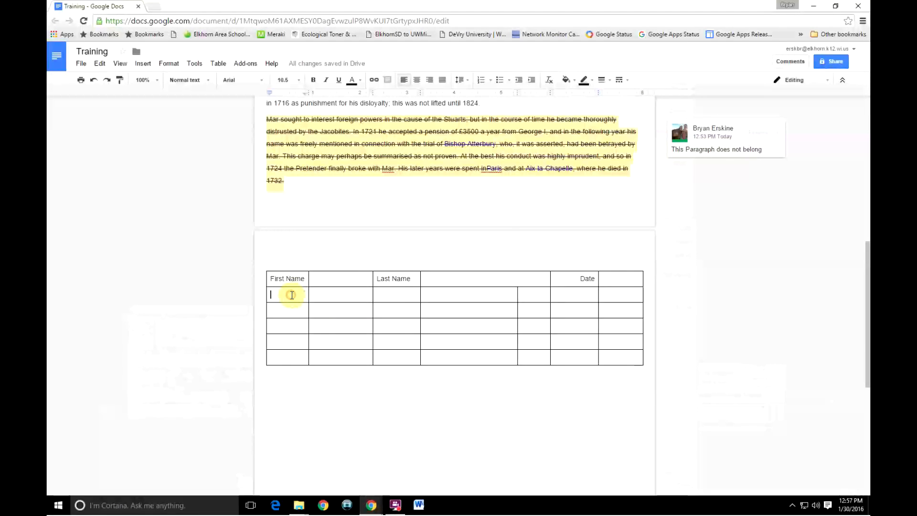
Step: Label the first cell of the second row "Address" and merge the three blank cells following it
{"action": "type", "text": "Add"}
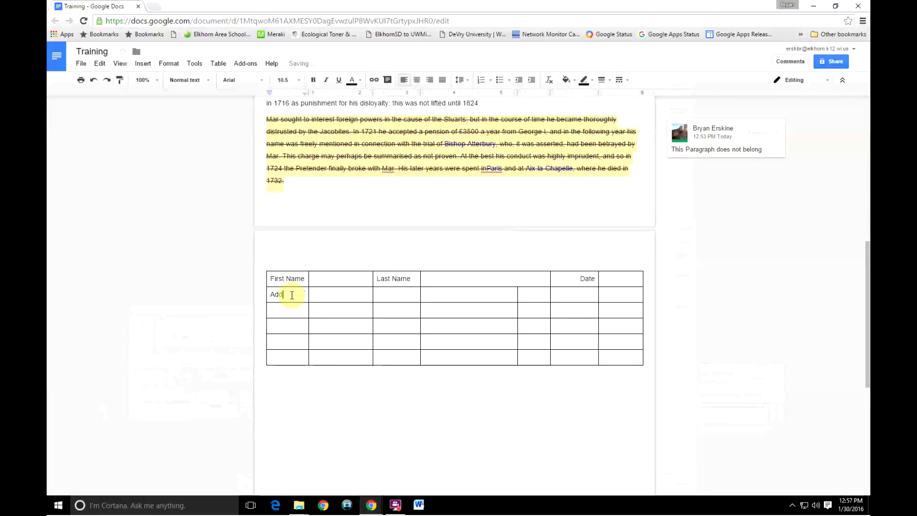
{"action": "type", "text": "ress"}
{"action": "left_click_drag", "start_coordinate": [348, 293], "coordinate": [497, 300]}
{"action": "right_click", "coordinate": [496, 298]}
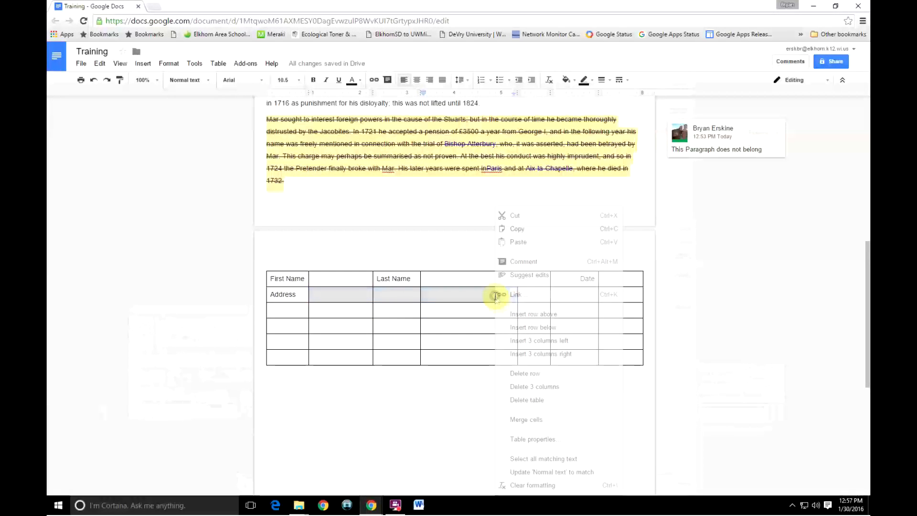
{"action": "left_click", "coordinate": [526, 420]}
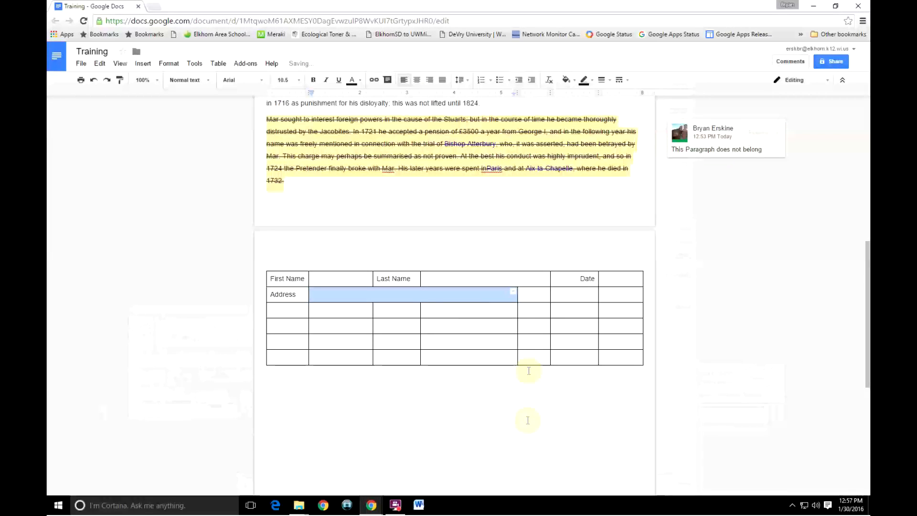
{"action": "left_click", "coordinate": [534, 326]}
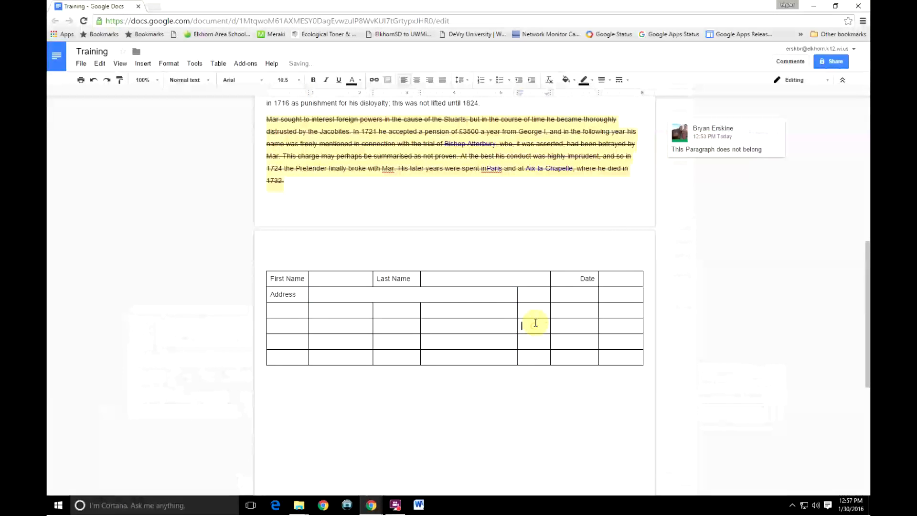
Step: Label the cell after the merged address cell "State" and right-align the label
{"action": "left_click", "coordinate": [537, 295]}
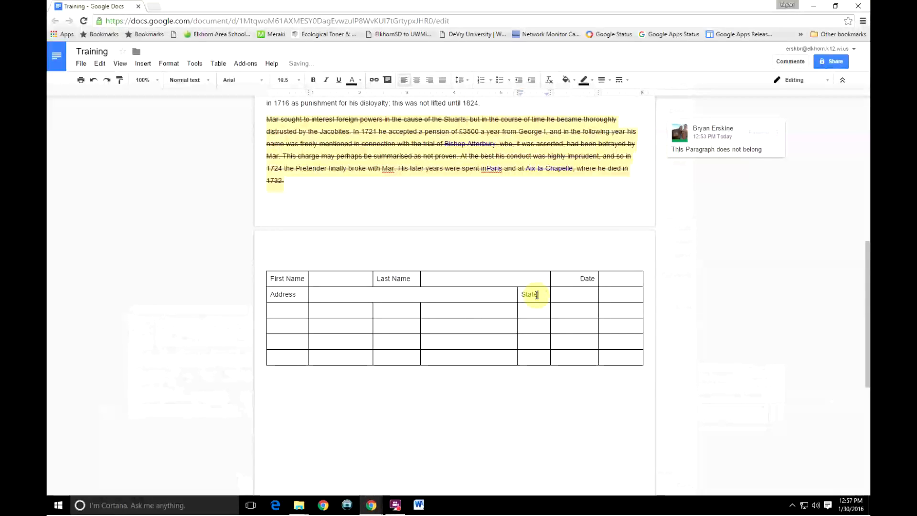
{"action": "double_click", "coordinate": [529, 294]}
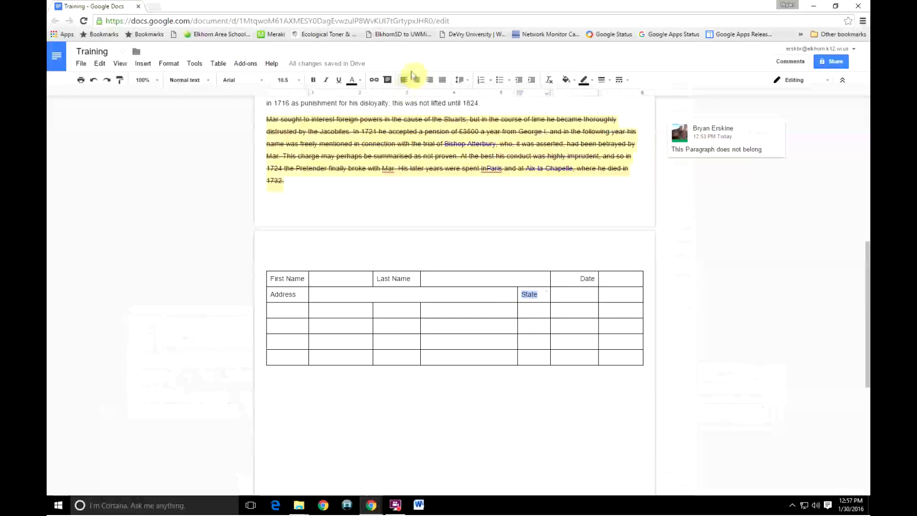
{"action": "left_click", "coordinate": [429, 80]}
{"action": "double_click", "coordinate": [574, 295]}
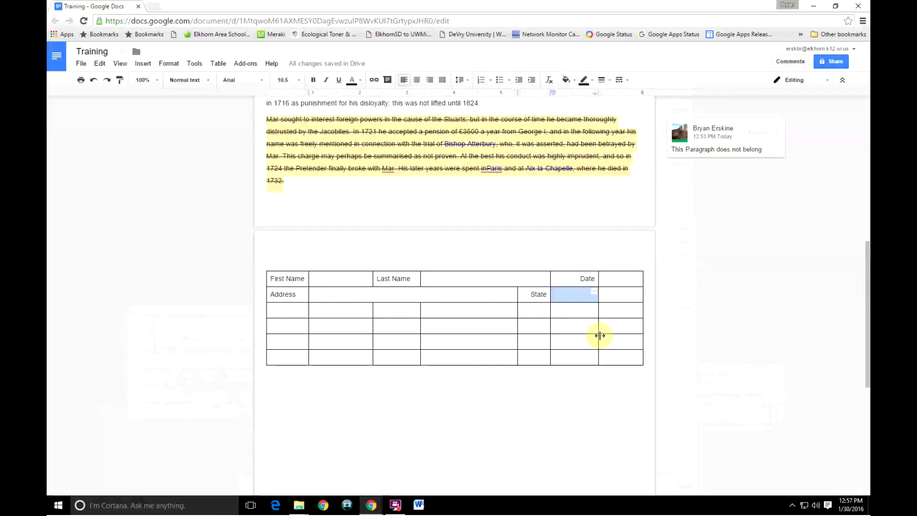
Step: Enter "Zip Code" in the second cell of the third row and right-align it
{"action": "double_click", "coordinate": [286, 311]}
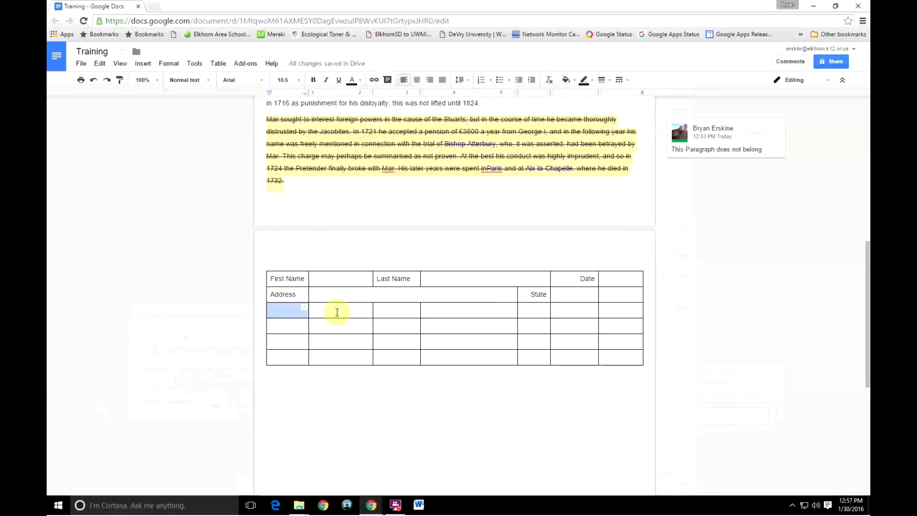
{"action": "left_click", "coordinate": [338, 312]}
{"action": "type", "text": "Zip Code"}
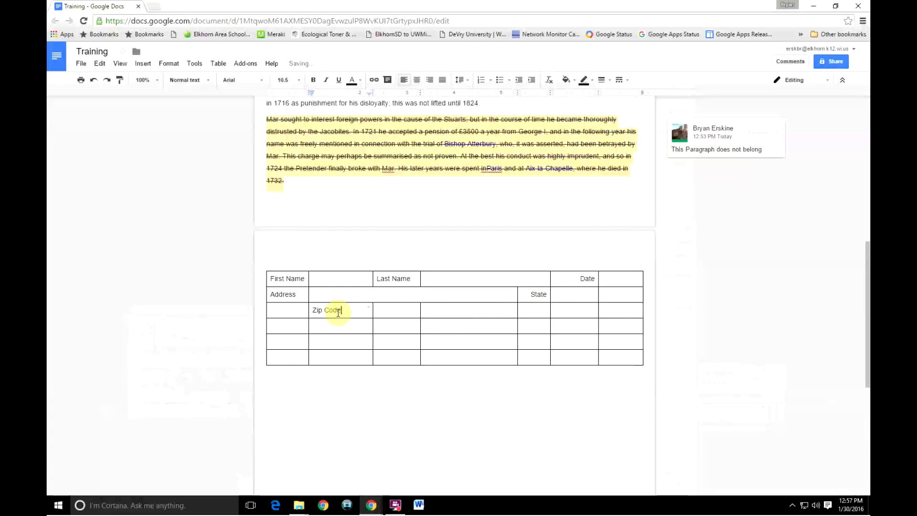
{"action": "left_click_drag", "start_coordinate": [347, 311], "coordinate": [312, 311]}
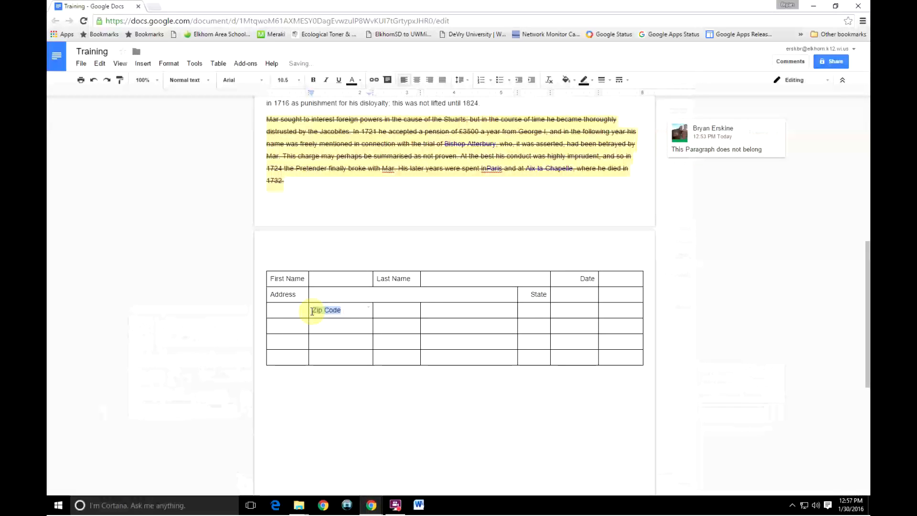
{"action": "left_click", "coordinate": [429, 79]}
Step: Enter "Phone Number" in the second cell of the fourth row and right-align it
{"action": "left_click", "coordinate": [377, 310]}
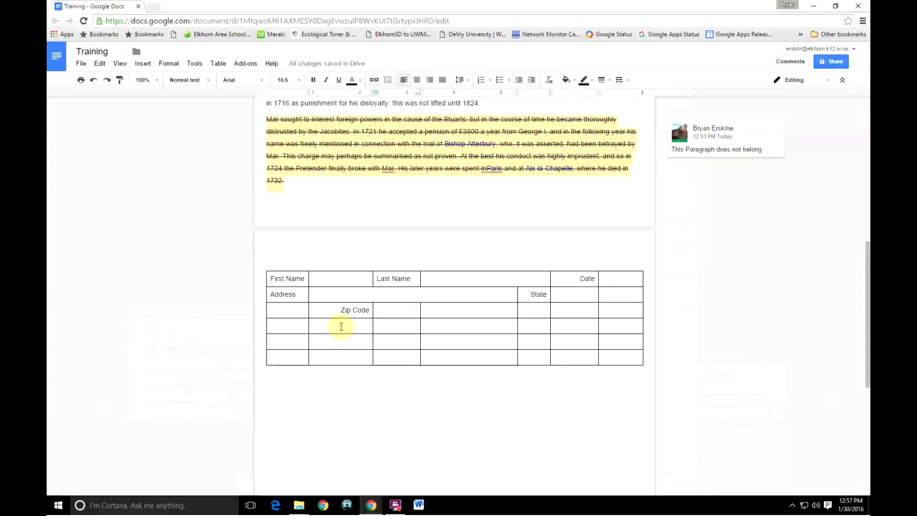
{"action": "type", "text": "Ph"}
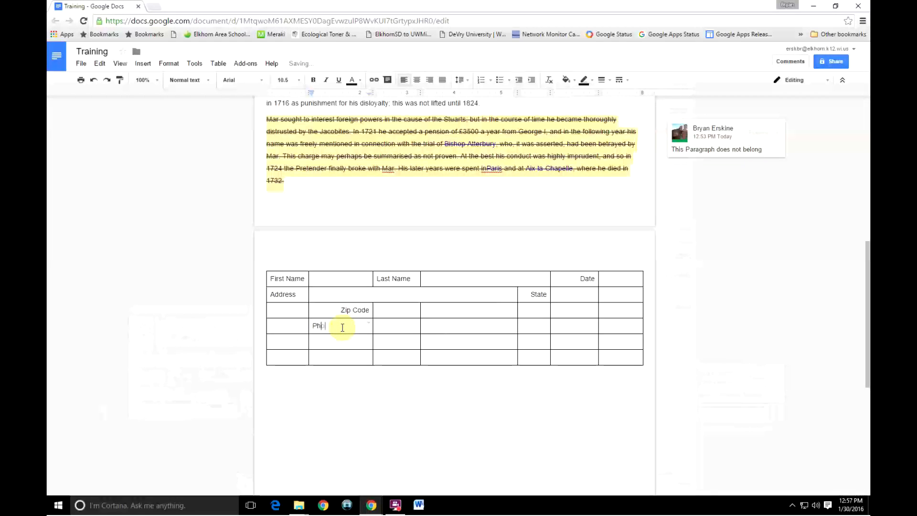
{"action": "type", "text": "one Number"}
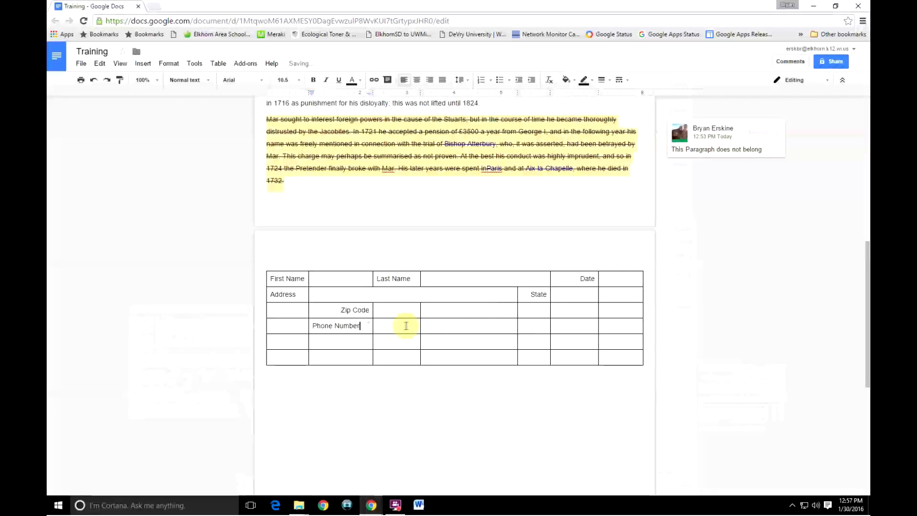
{"action": "left_click_drag", "start_coordinate": [358, 329], "coordinate": [314, 328]}
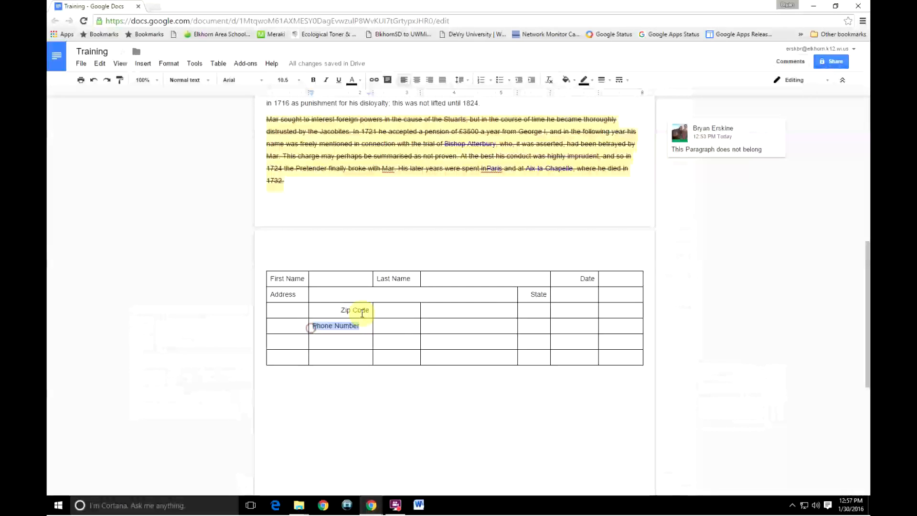
{"action": "left_click", "coordinate": [432, 83]}
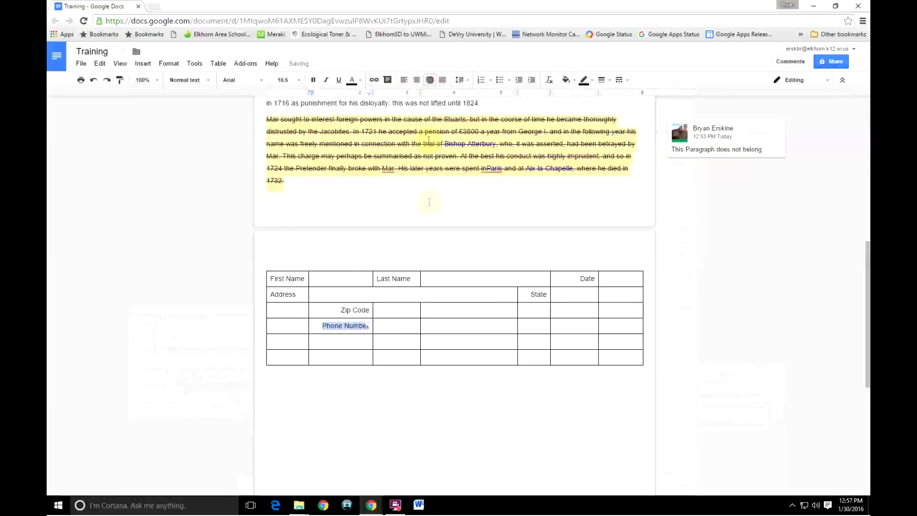
Step: Merge the two blank cells directly after "Phone Number" in the fourth row
{"action": "left_click_drag", "start_coordinate": [387, 327], "coordinate": [446, 323]}
{"action": "right_click", "coordinate": [449, 330]}
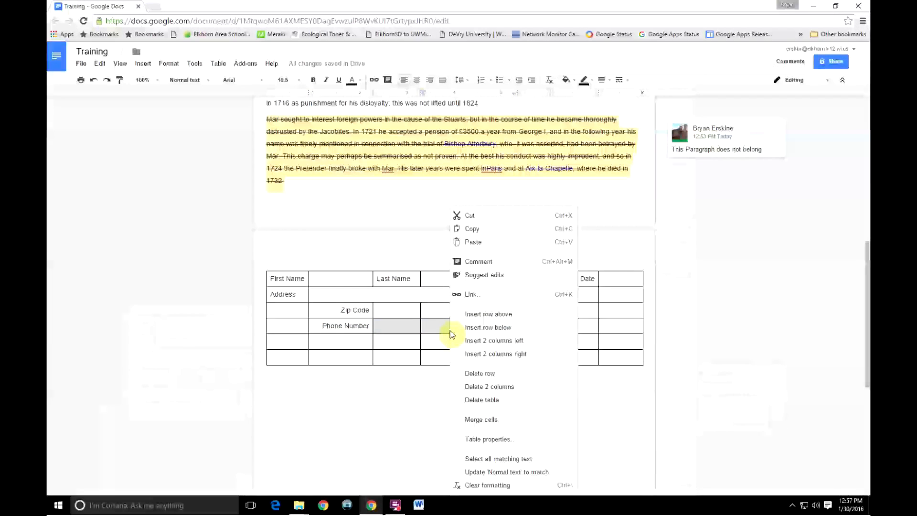
{"action": "left_click", "coordinate": [477, 420]}
{"action": "left_click", "coordinate": [329, 358]}
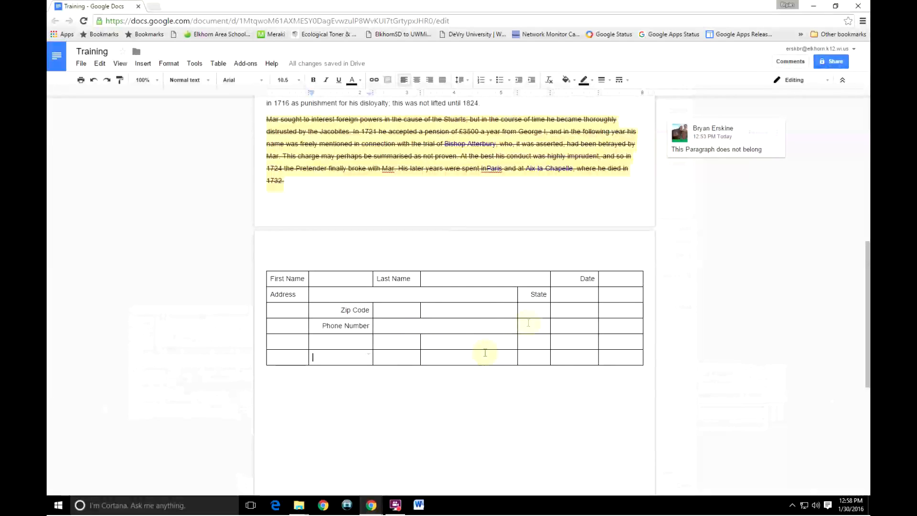
Step: Insert a nested table of two columns and one row into the fourth cell of the fifth row
{"action": "left_click", "coordinate": [452, 360]}
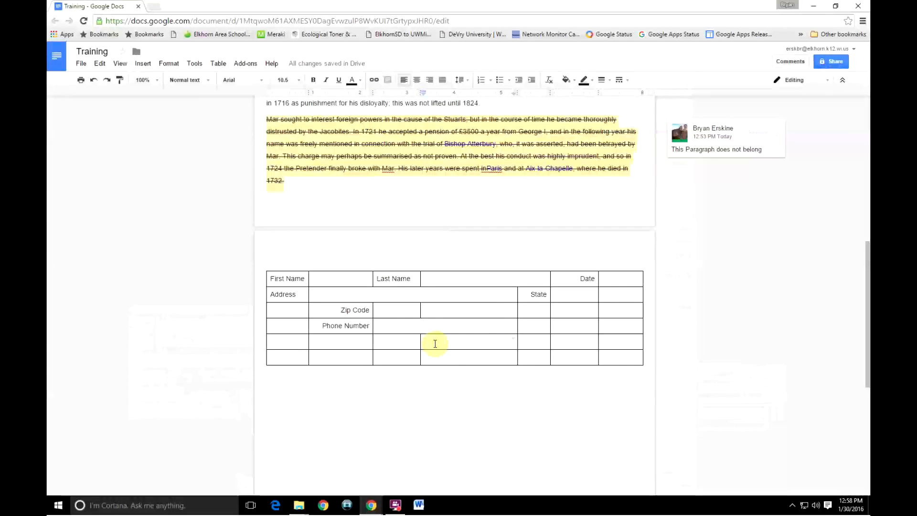
{"action": "left_click", "coordinate": [218, 64]}
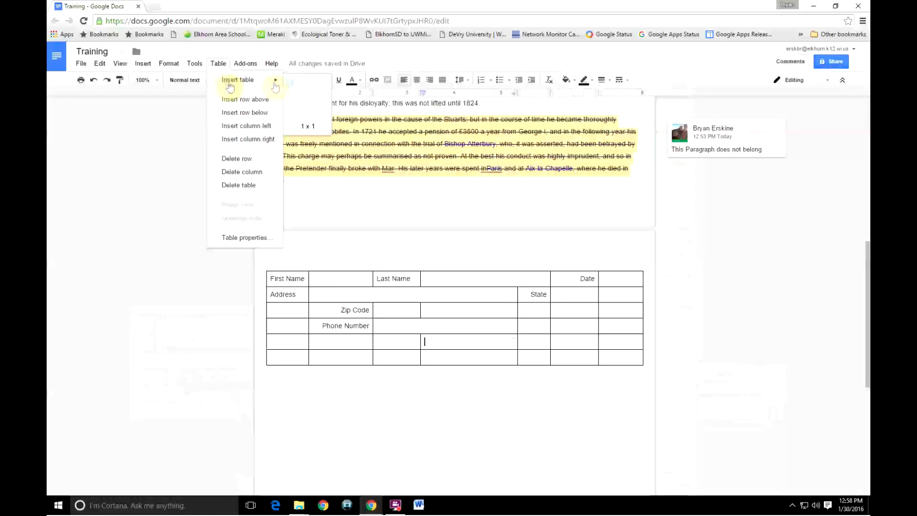
{"action": "left_click", "coordinate": [302, 85]}
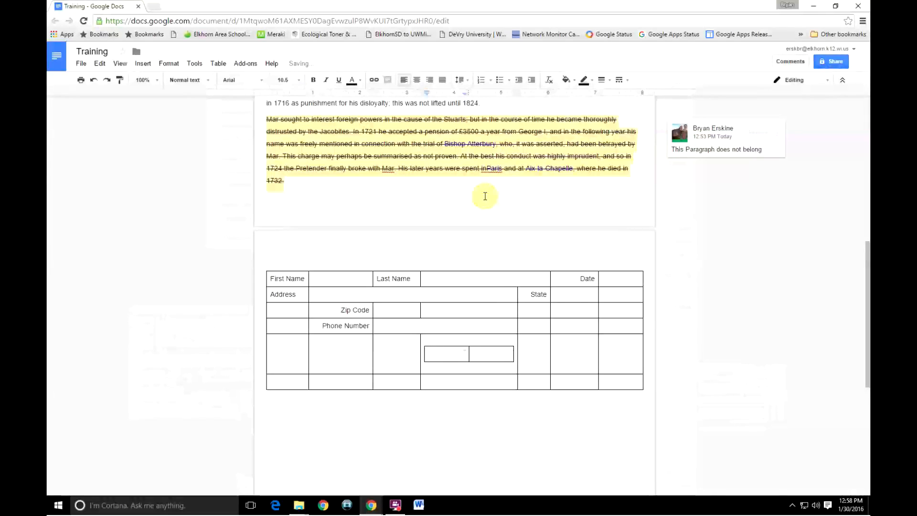
Step: Enter "Age" in the first cell of the nested table in the fifth row and right-align it
{"action": "type", "text": "Age"}
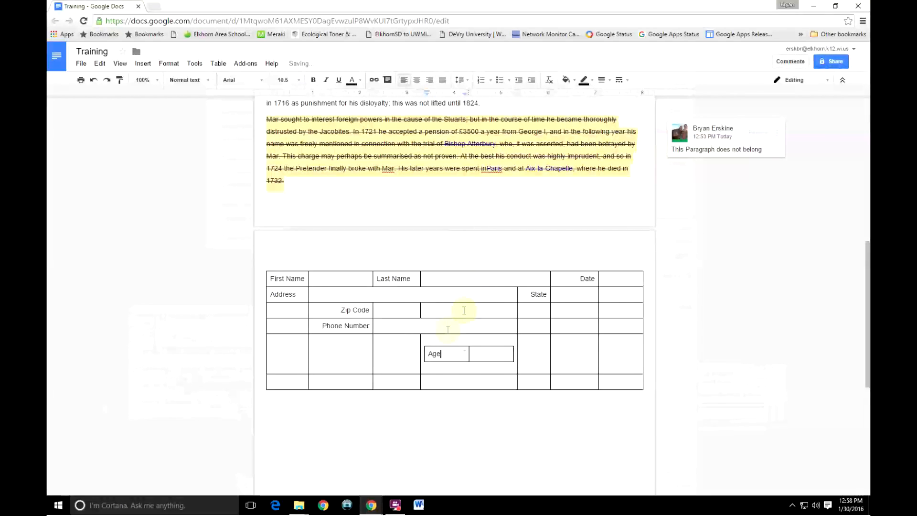
{"action": "left_click_drag", "start_coordinate": [450, 354], "coordinate": [430, 357]}
{"action": "left_click", "coordinate": [429, 79]}
{"action": "left_click", "coordinate": [484, 357]}
Step: Merge the second, third and fourth cells of the form table's last row
{"action": "left_click", "coordinate": [311, 382]}
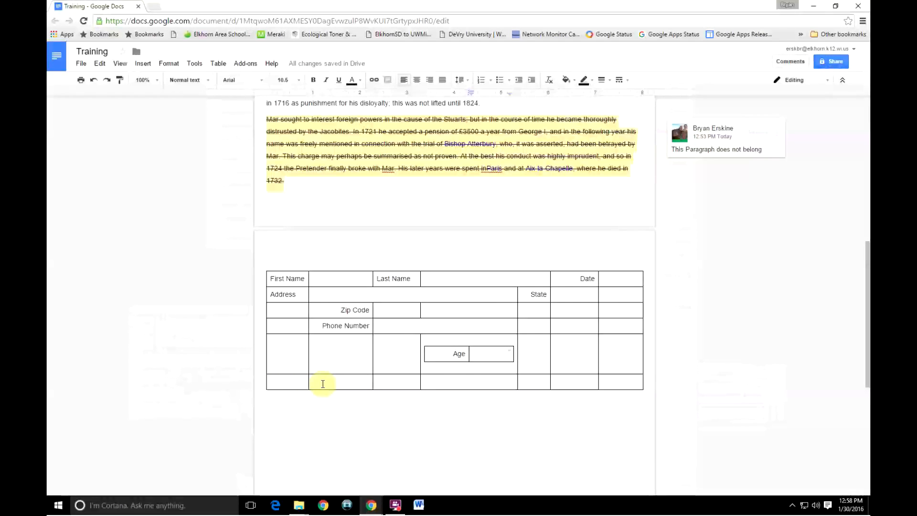
{"action": "left_click_drag", "start_coordinate": [321, 383], "coordinate": [455, 381]}
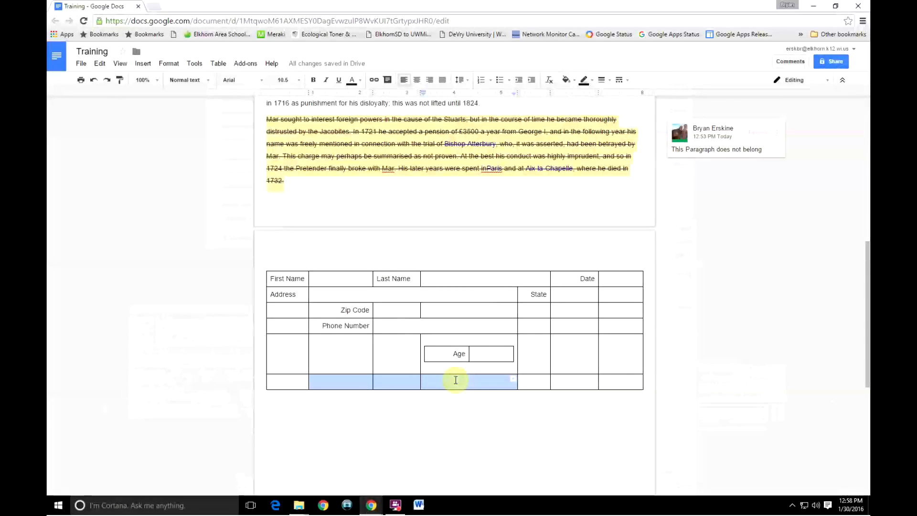
{"action": "right_click", "coordinate": [443, 383]}
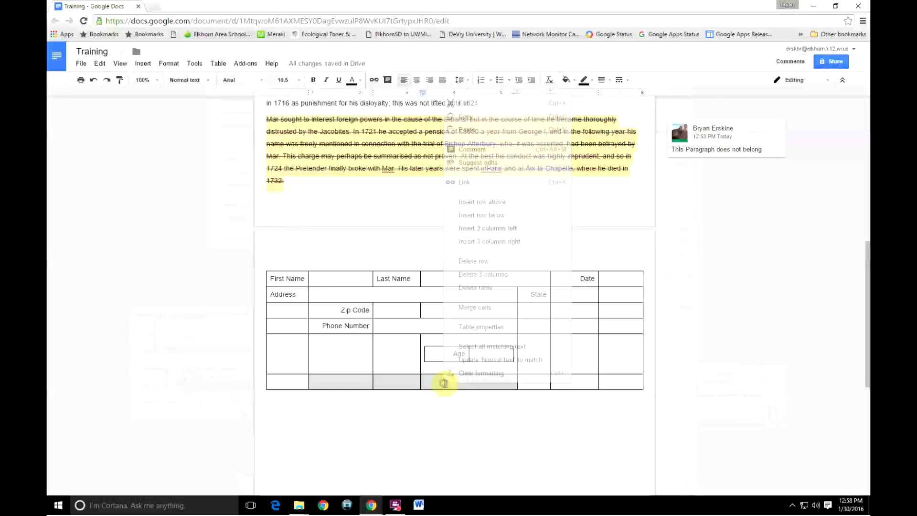
{"action": "left_click", "coordinate": [473, 308]}
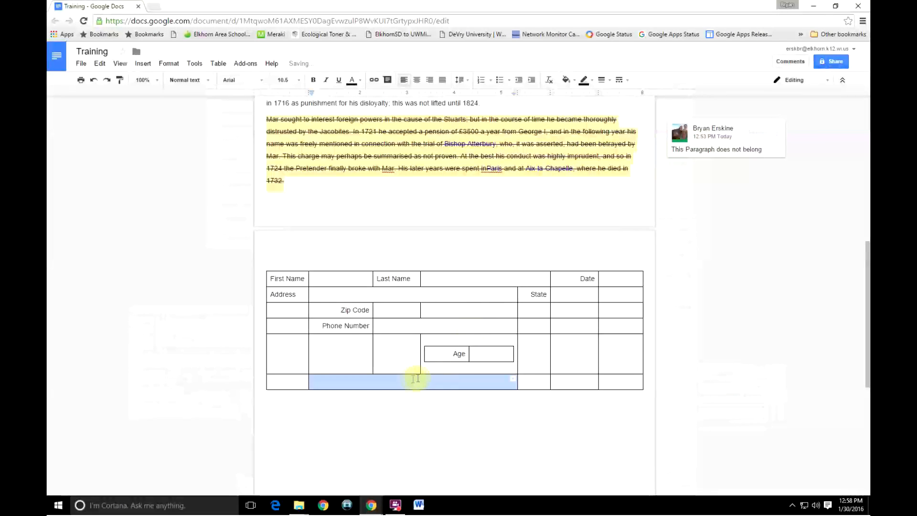
Step: Insert a nested table of one column and one row into the merged cell of the last row
{"action": "left_click", "coordinate": [218, 64]}
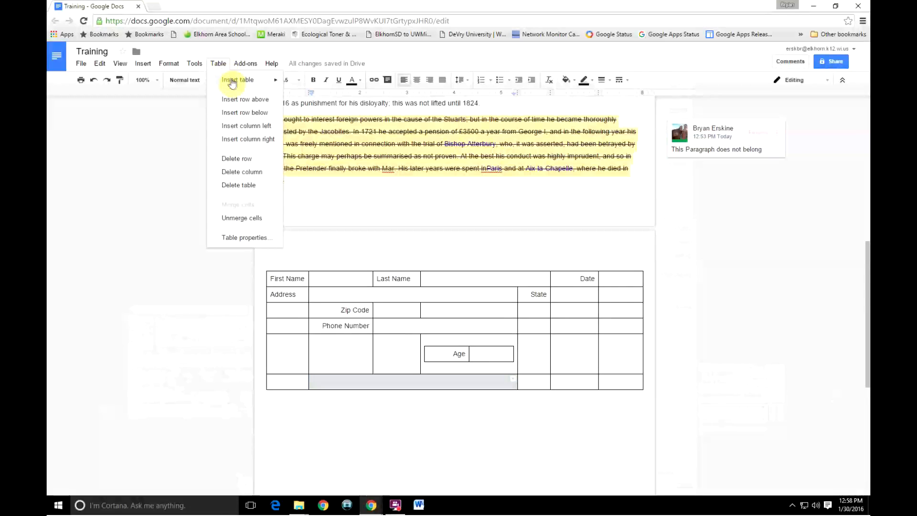
{"action": "mouse_move", "coordinate": [232, 82]}
{"action": "left_click", "coordinate": [289, 83]}
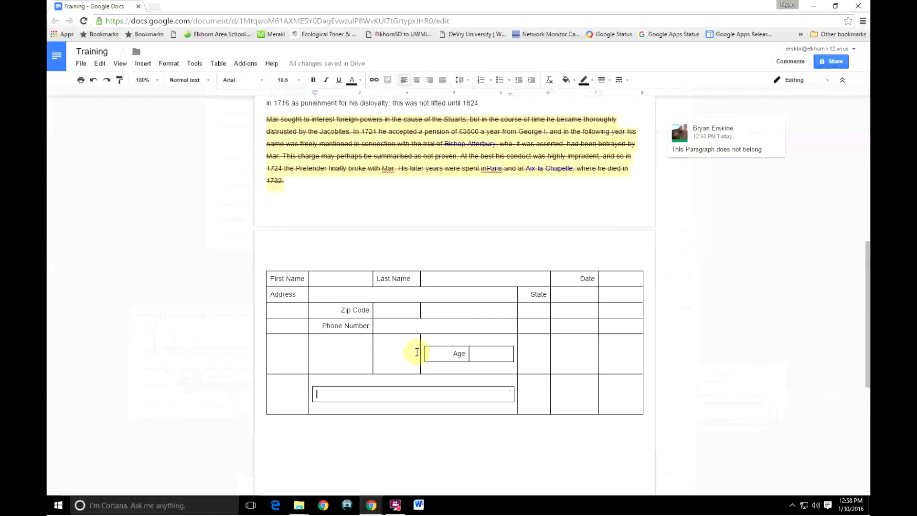
Step: Enter "Please Attach Resume and Cover Letter before Submission" in the nested table of the last row
{"action": "type", "text": "Please Attach"}
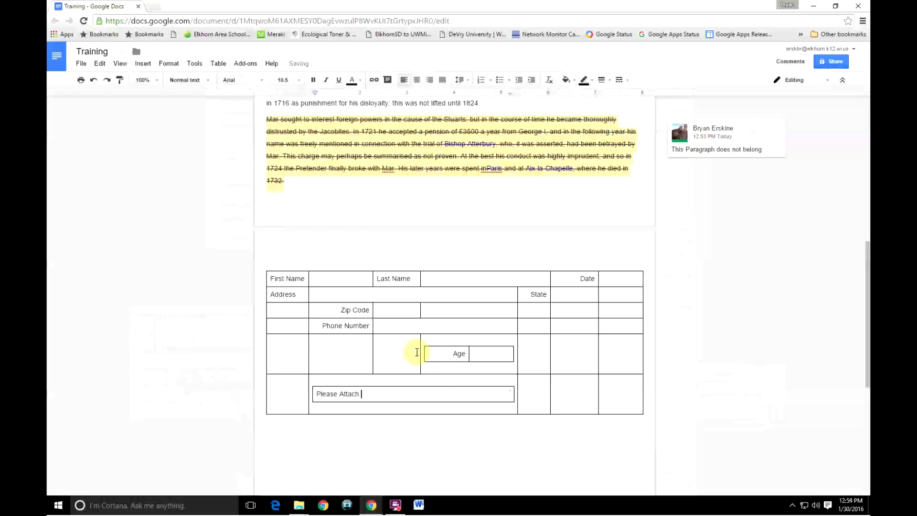
{"action": "type", "text": " Resume and Co"}
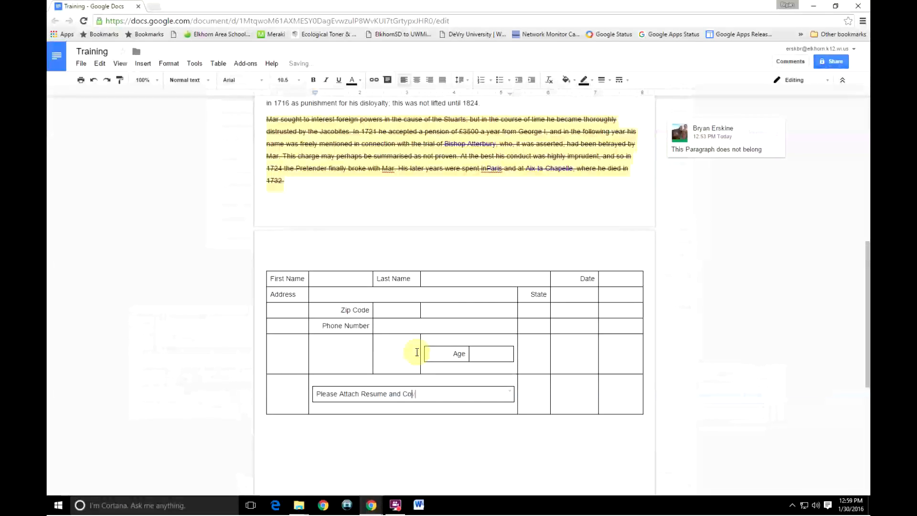
{"action": "type", "text": "ver Letter"}
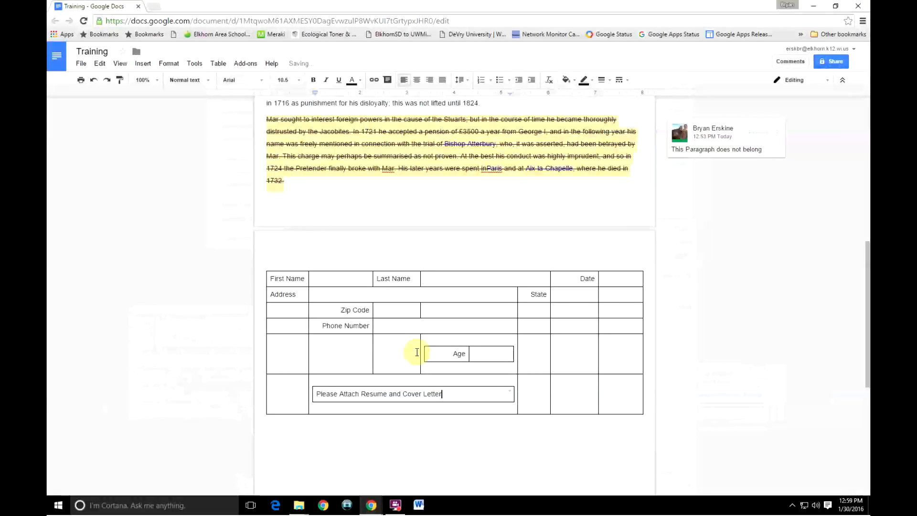
{"action": "type", "text": " befor"}
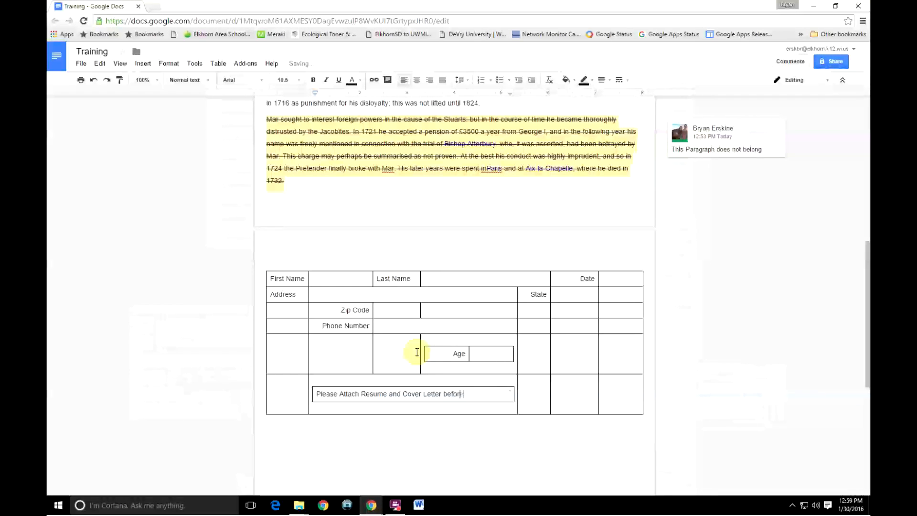
{"action": "type", "text": "e Submission"}
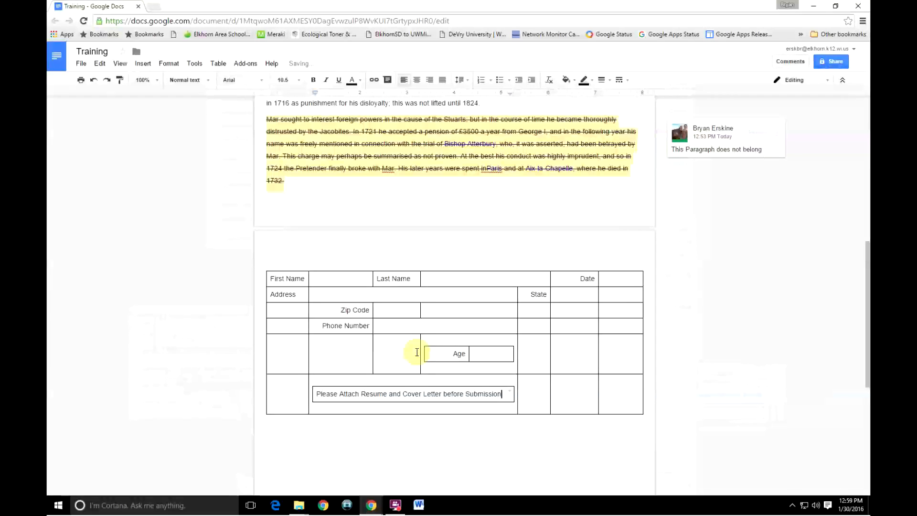
{"action": "left_click", "coordinate": [542, 393]}
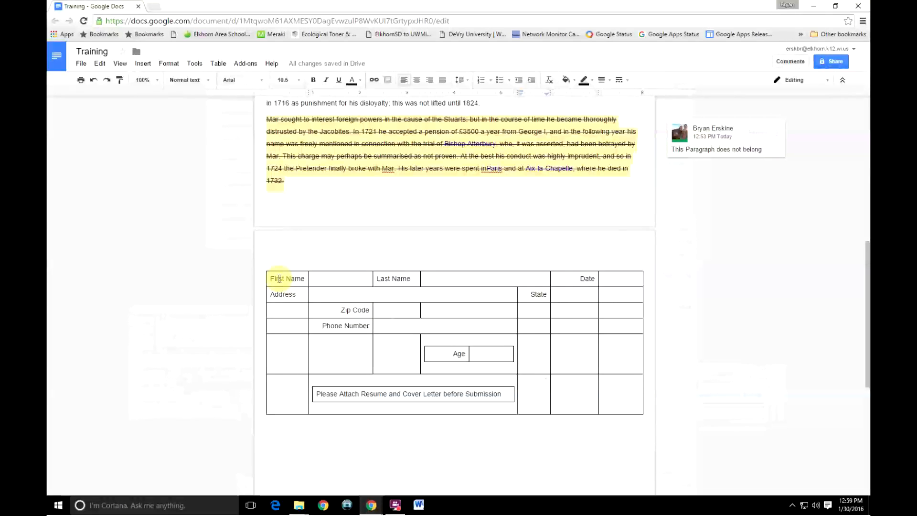
{"action": "left_click", "coordinate": [470, 355]}
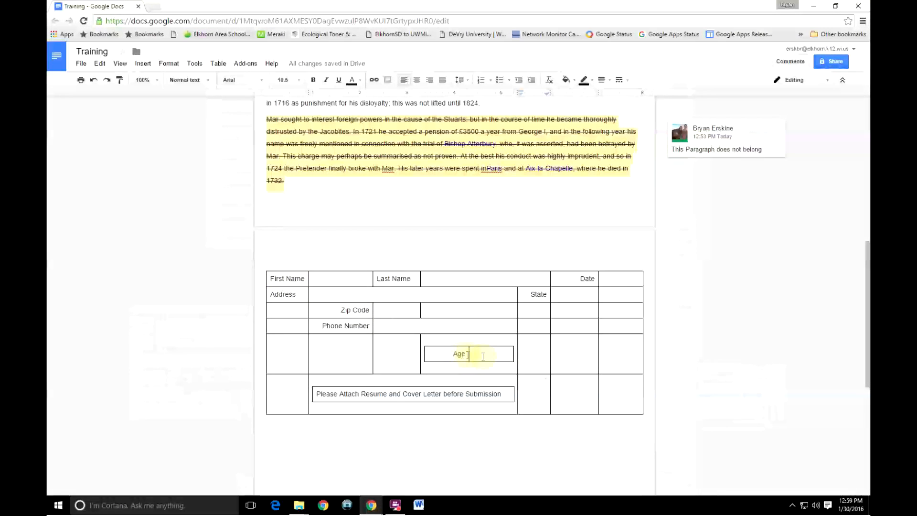
Step: Add underscore fill-in lines in the blank cells after First Name, Last Name and Date
{"action": "left_click", "coordinate": [337, 280]}
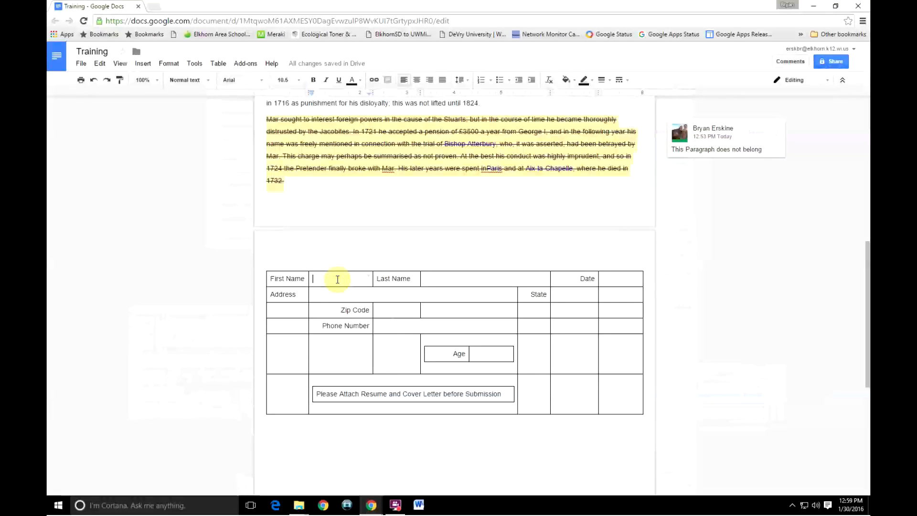
{"action": "type", "text": "______________"}
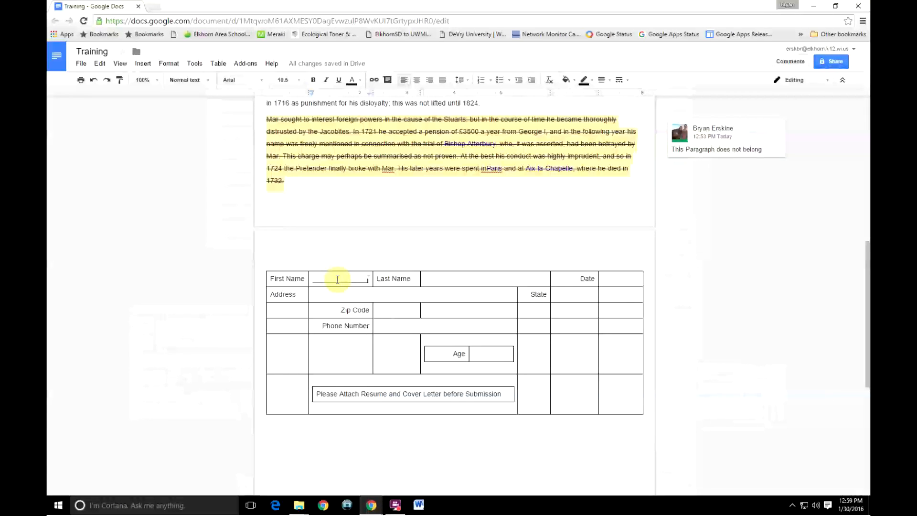
{"action": "left_click", "coordinate": [457, 280]}
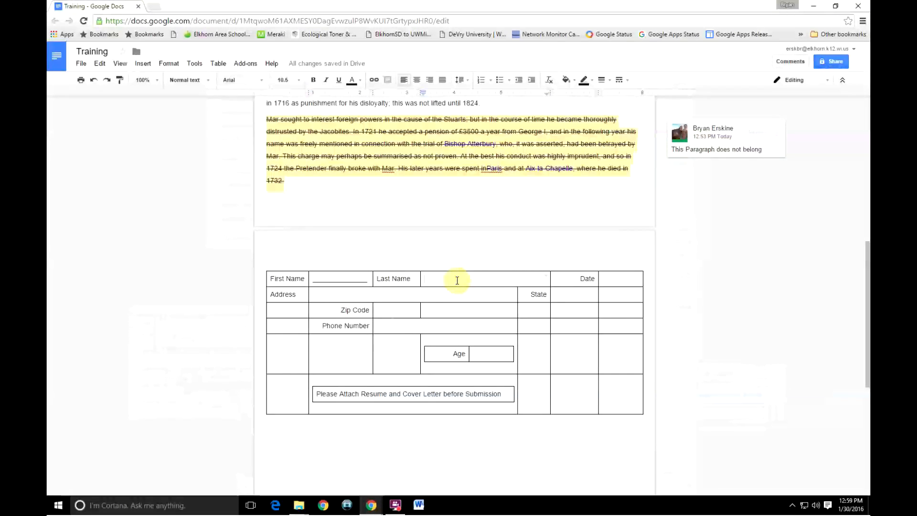
{"action": "type", "text": "________________________________"}
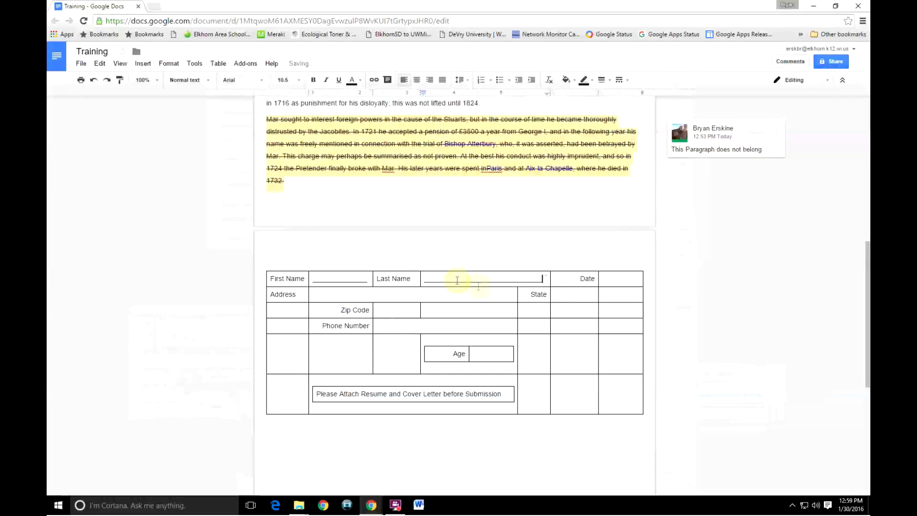
{"action": "left_click", "coordinate": [609, 279]}
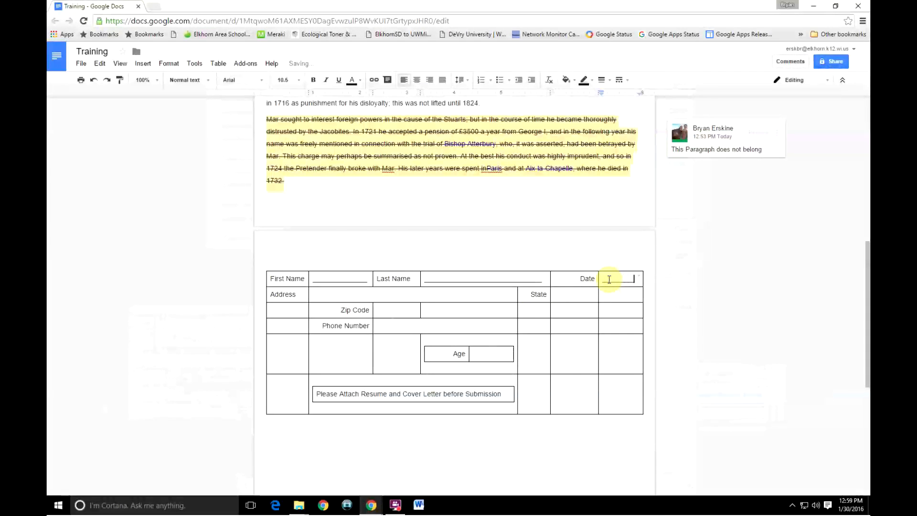
Step: Add underscore fill-in lines in the blank cells after Zip Code, Phone Number, State and Age
{"action": "left_click", "coordinate": [385, 311]}
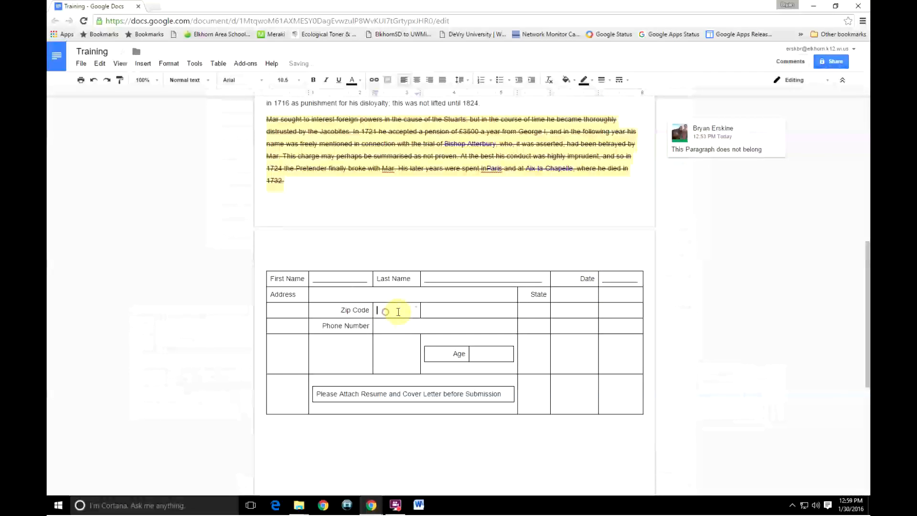
{"action": "type", "text": "_________"}
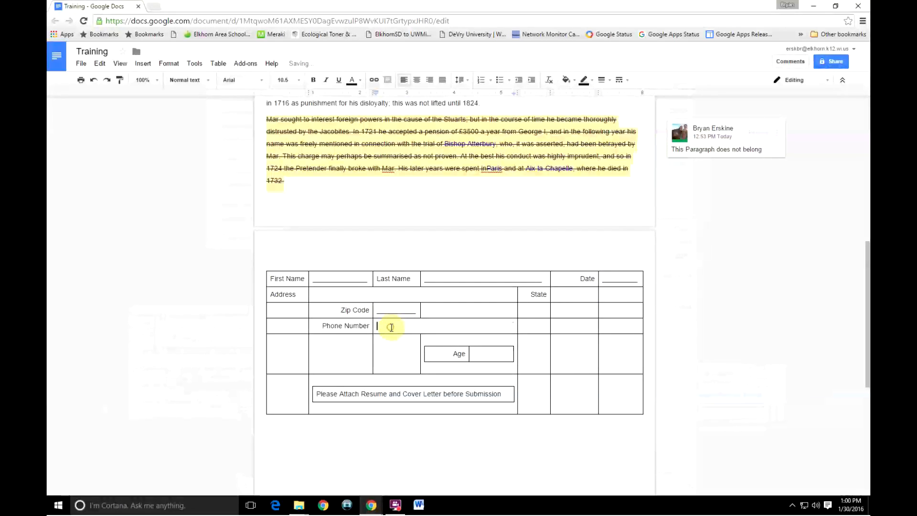
{"action": "left_click", "coordinate": [391, 327]}
{"action": "type", "text": "_______________________"}
{"action": "left_click", "coordinate": [557, 295]}
{"action": "type", "text": "___"}
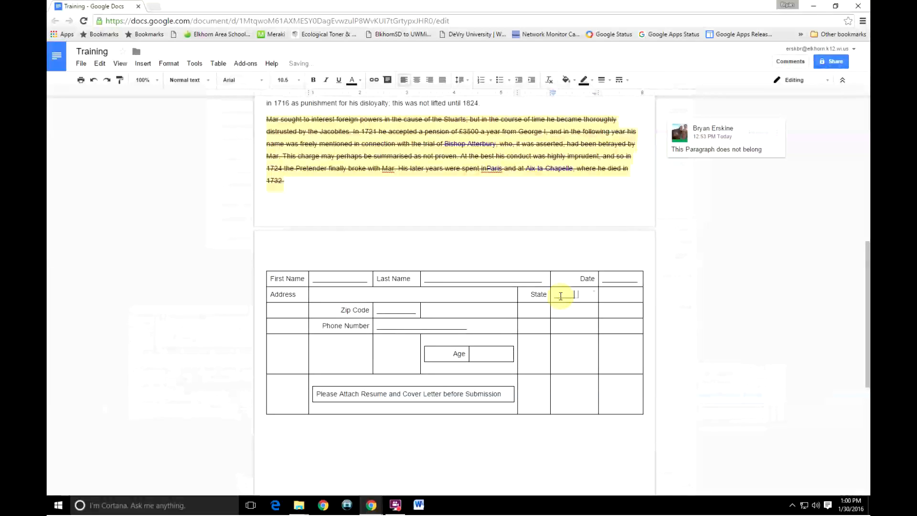
{"action": "left_click", "coordinate": [485, 356]}
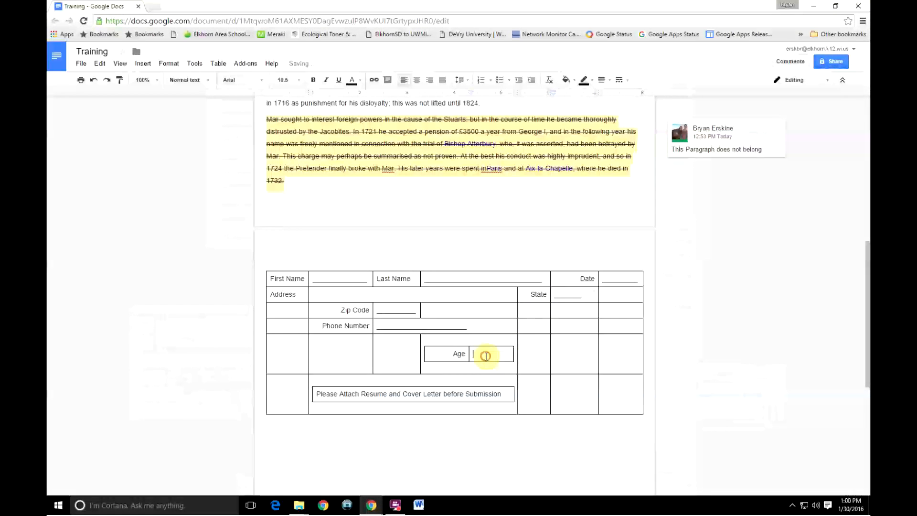
{"action": "type", "text": "______"}
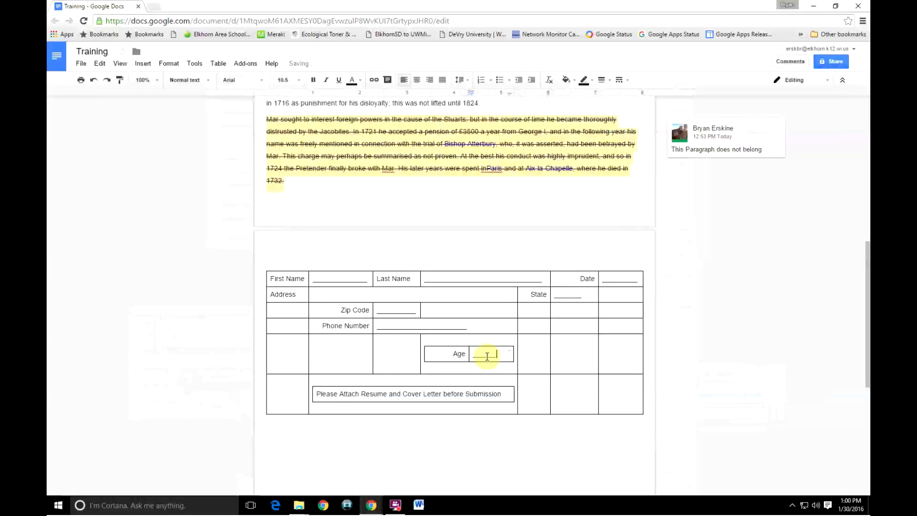
Step: Set the border color of the nested Age table to white in its table properties
{"action": "left_click_drag", "start_coordinate": [434, 348], "coordinate": [488, 350]}
{"action": "right_click", "coordinate": [487, 352]}
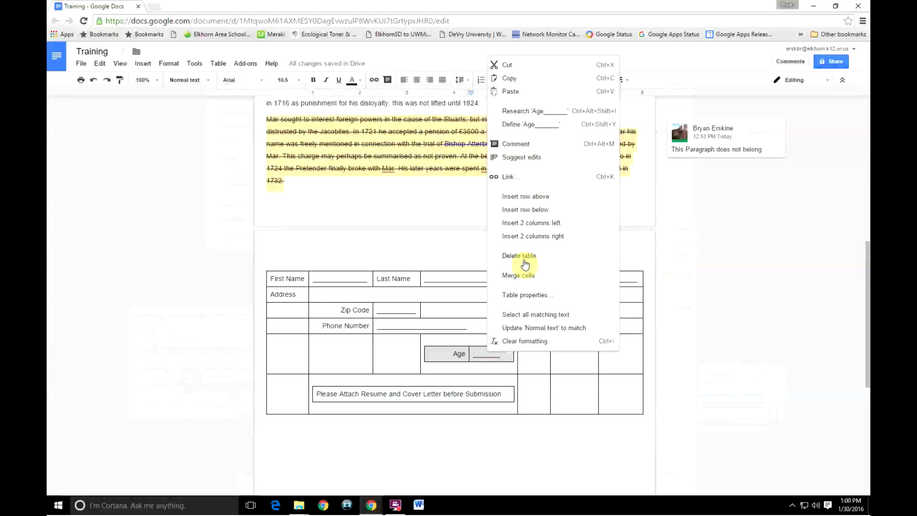
{"action": "left_click", "coordinate": [515, 295]}
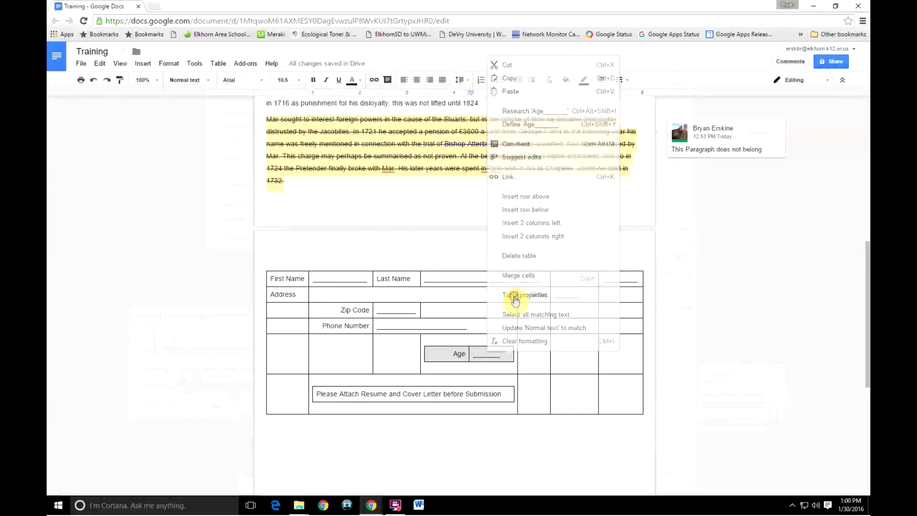
{"action": "left_click", "coordinate": [369, 225]}
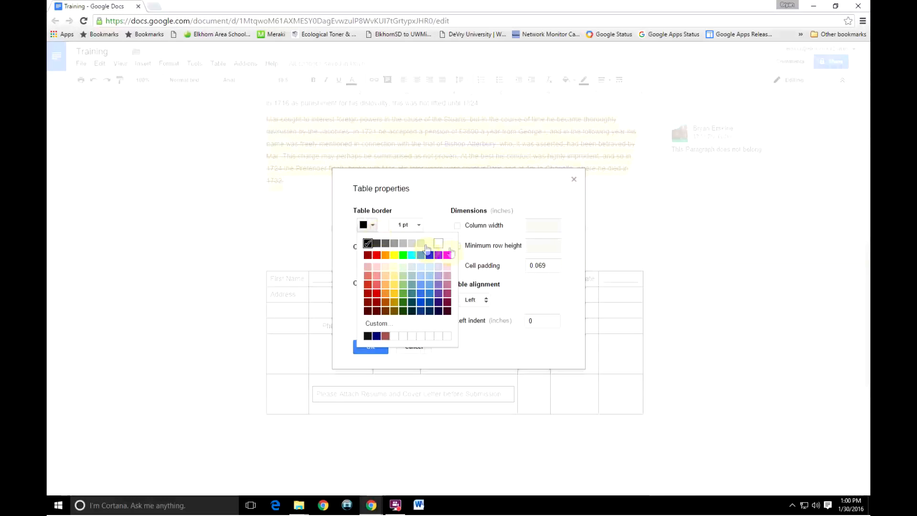
{"action": "left_click", "coordinate": [447, 243]}
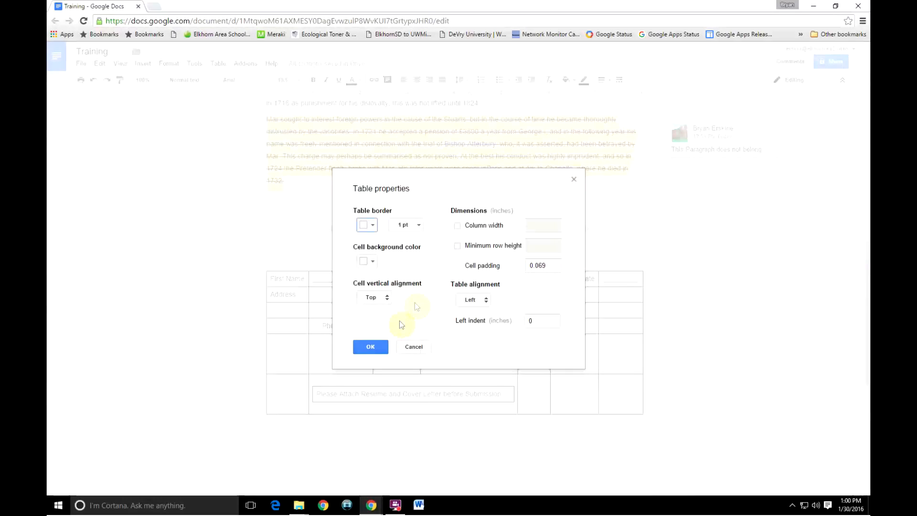
{"action": "left_click", "coordinate": [370, 347]}
Step: Select all cells of the outer form table and set its border color to white
{"action": "left_click_drag", "start_coordinate": [283, 277], "coordinate": [620, 393]}
{"action": "right_click", "coordinate": [614, 382]}
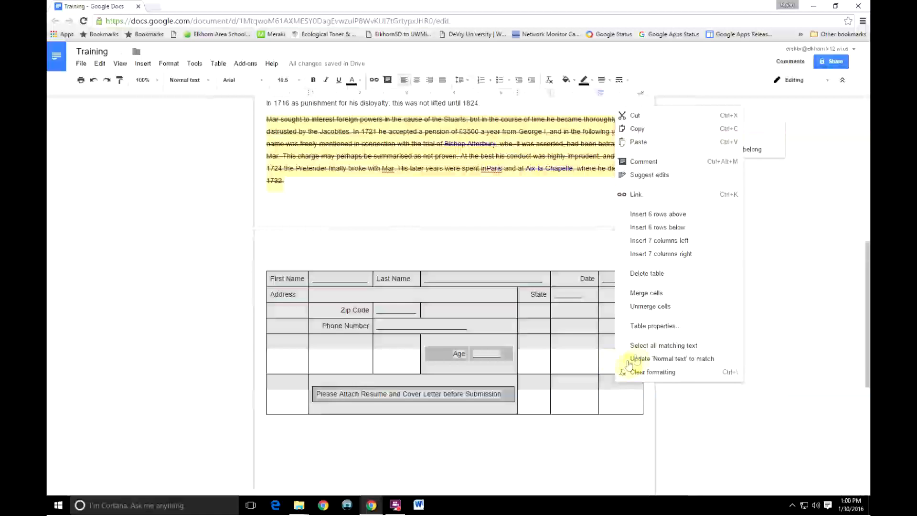
{"action": "left_click", "coordinate": [652, 326]}
{"action": "left_click", "coordinate": [372, 224]}
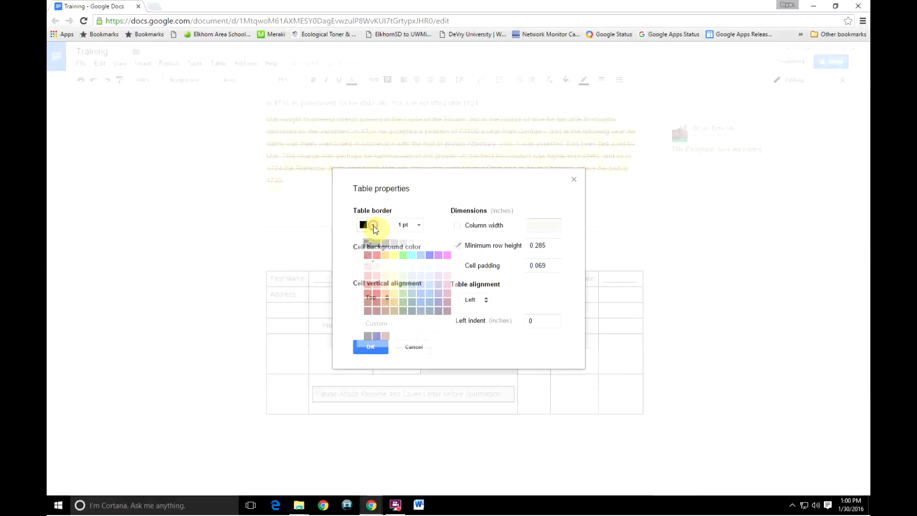
{"action": "left_click", "coordinate": [446, 244]}
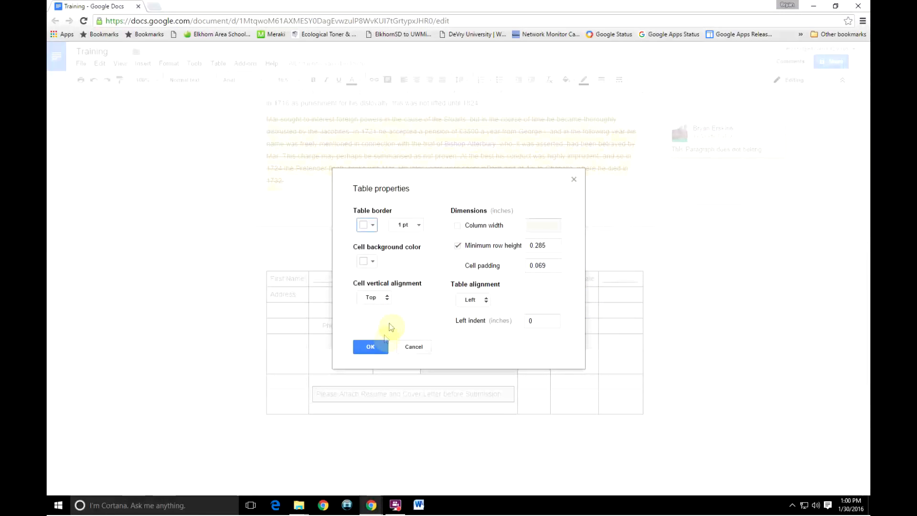
{"action": "left_click", "coordinate": [375, 350]}
{"action": "left_click", "coordinate": [528, 445]}
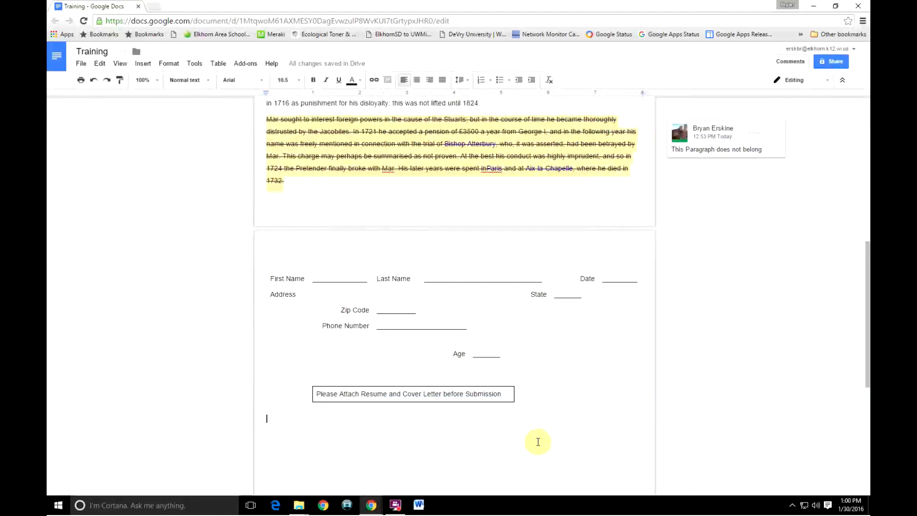
Step: Add a long underscore fill-in line in the blank cell after Address
{"action": "left_click", "coordinate": [524, 416]}
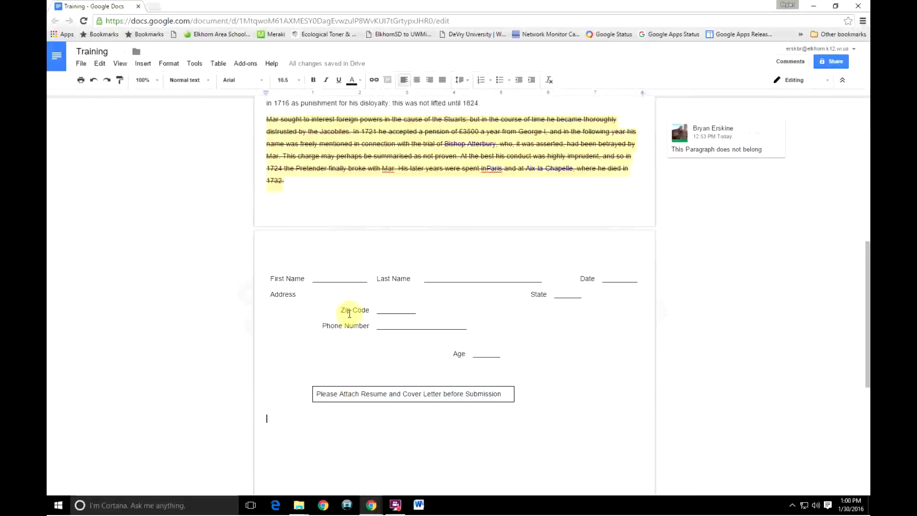
{"action": "left_click", "coordinate": [311, 294]}
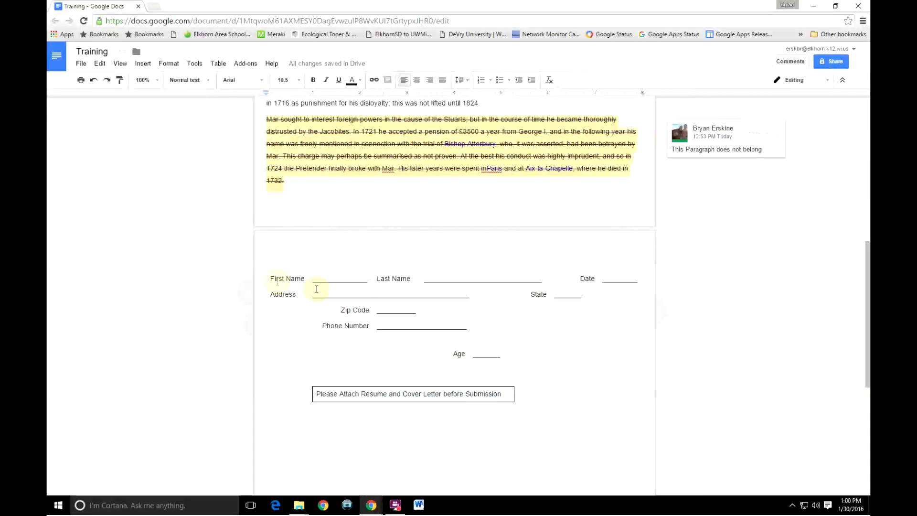
{"action": "left_click", "coordinate": [272, 277]}
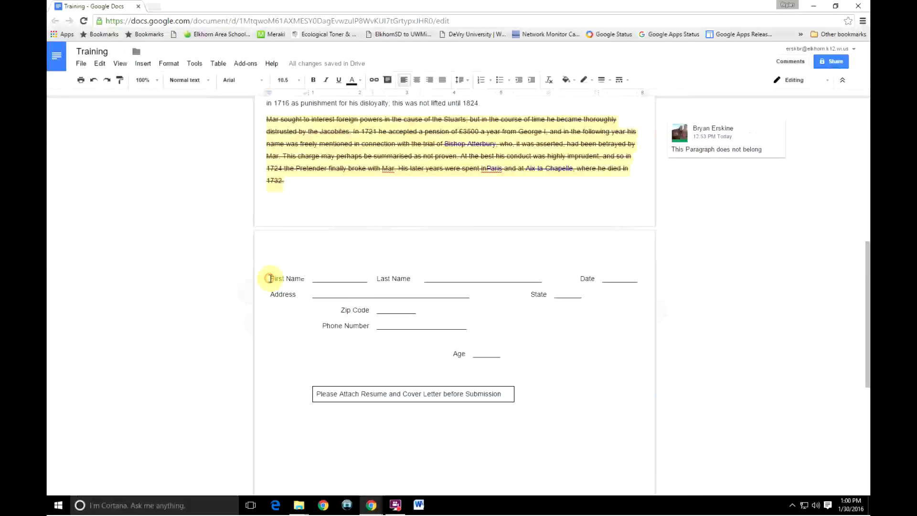
Step: Select all cells of the outer form table and set its border color to black in the table properties
{"action": "left_click_drag", "start_coordinate": [271, 278], "coordinate": [607, 401]}
{"action": "right_click", "coordinate": [610, 383]}
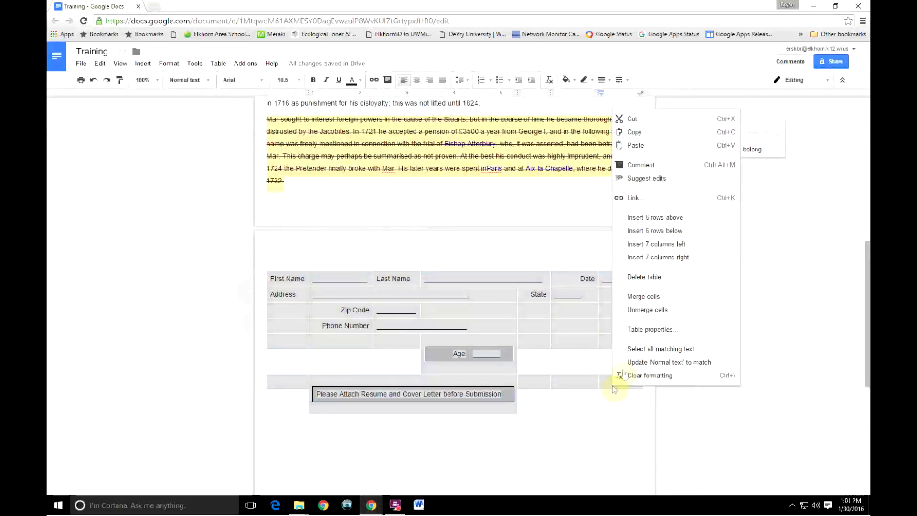
{"action": "left_click", "coordinate": [637, 328]}
{"action": "left_click", "coordinate": [372, 225]}
{"action": "left_click", "coordinate": [367, 247]}
{"action": "left_click", "coordinate": [370, 348]}
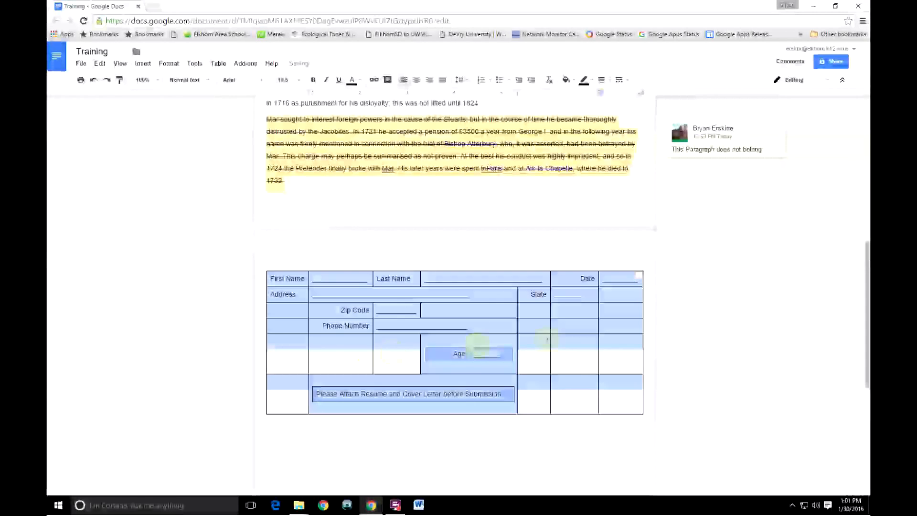
{"action": "left_click", "coordinate": [556, 343]}
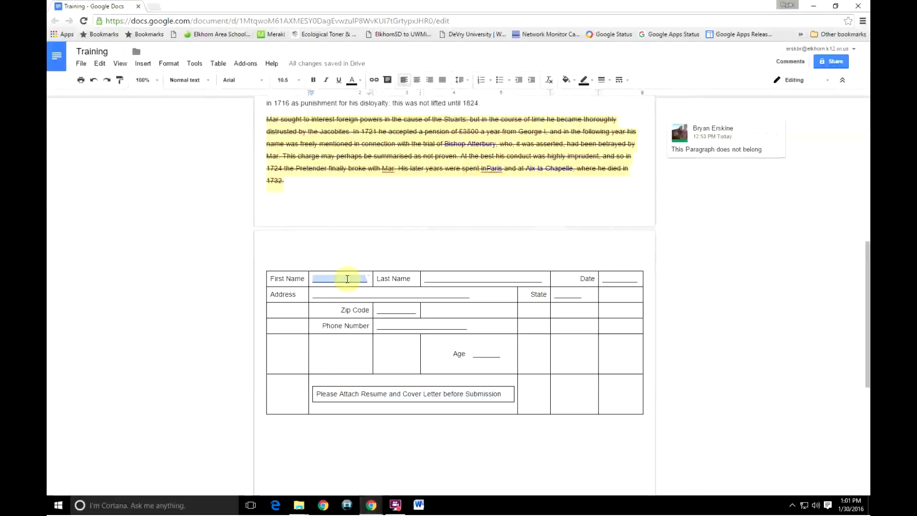
Step: Delete the underscore fill-in lines after First Name, Last Name, Date, State, Address, Zip Code, Phone Number and Age
{"action": "key", "text": "BackSpace"}
{"action": "double_click", "coordinate": [470, 282]}
{"action": "key", "text": "BackSpace"}
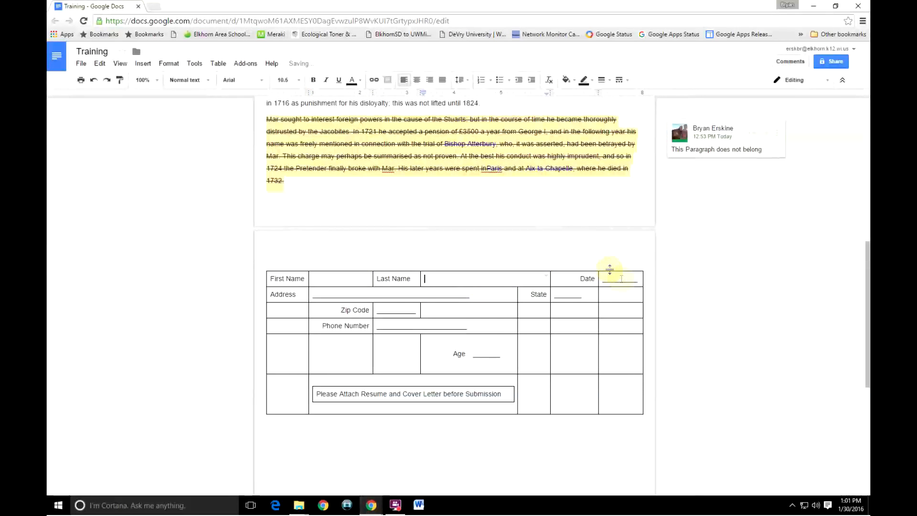
{"action": "key", "text": "BackSpace"}
{"action": "key", "text": "BackSpace"}
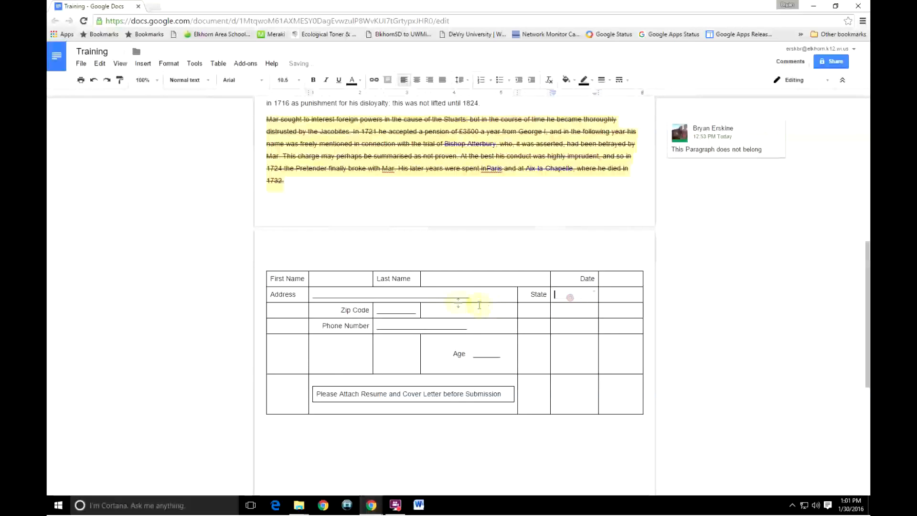
{"action": "double_click", "coordinate": [436, 297]}
{"action": "key", "text": "BackSpace"}
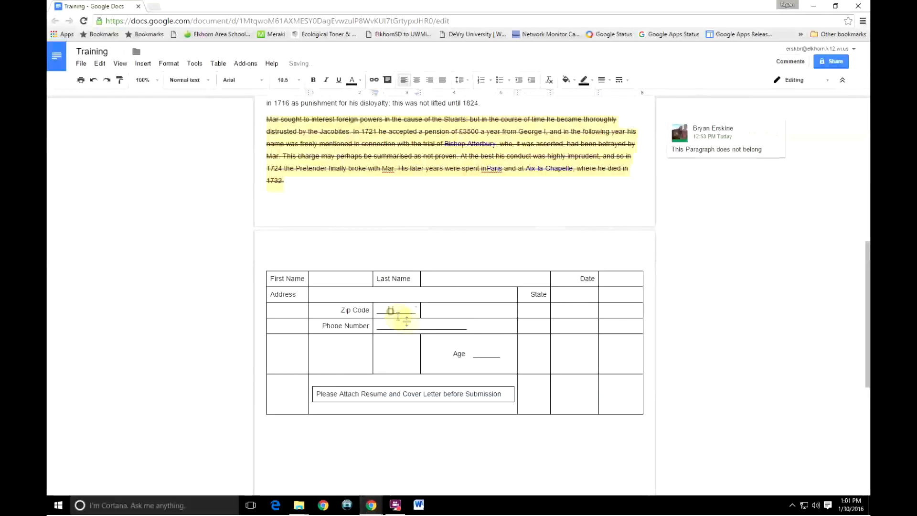
{"action": "key", "text": "BackSpace"}
{"action": "double_click", "coordinate": [407, 326]}
{"action": "key", "text": "BackSpace"}
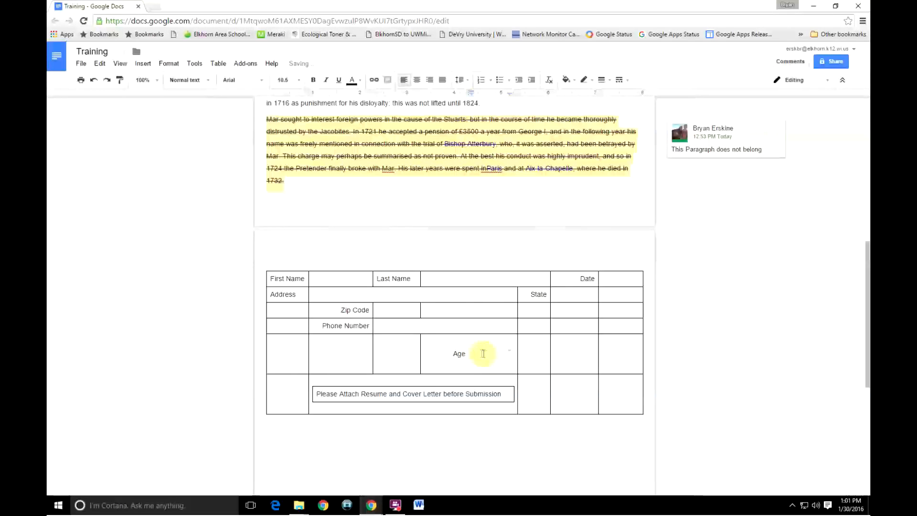
Step: Select only the left border of the First Name cell and set its color to white
{"action": "left_click", "coordinate": [305, 280]}
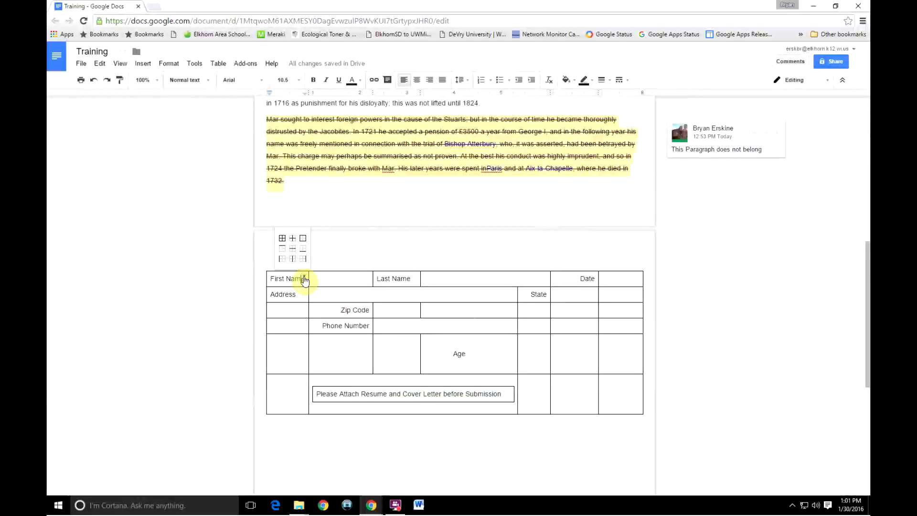
{"action": "left_click", "coordinate": [280, 260]}
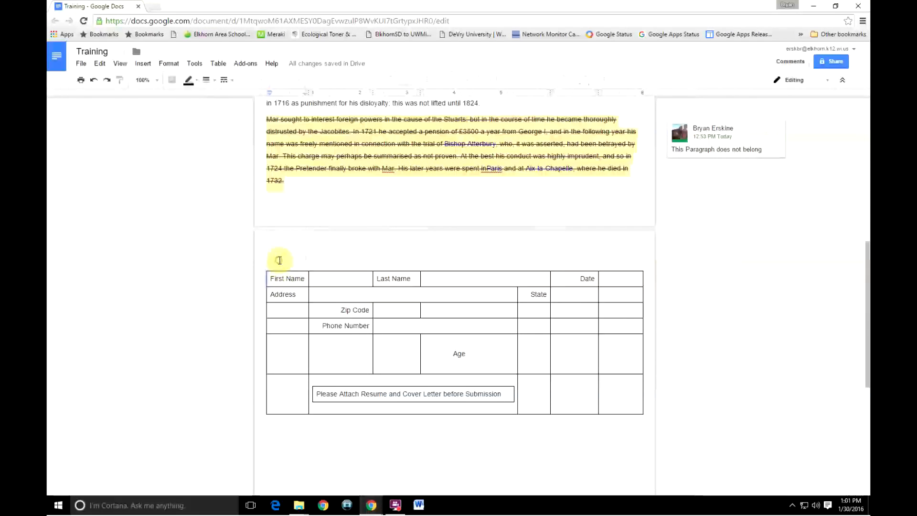
{"action": "left_click", "coordinate": [298, 279]}
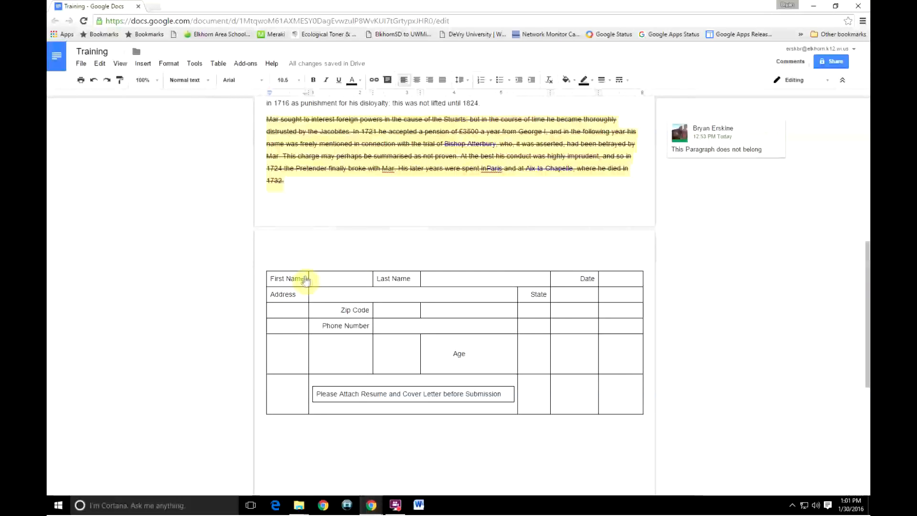
{"action": "left_click", "coordinate": [304, 279]}
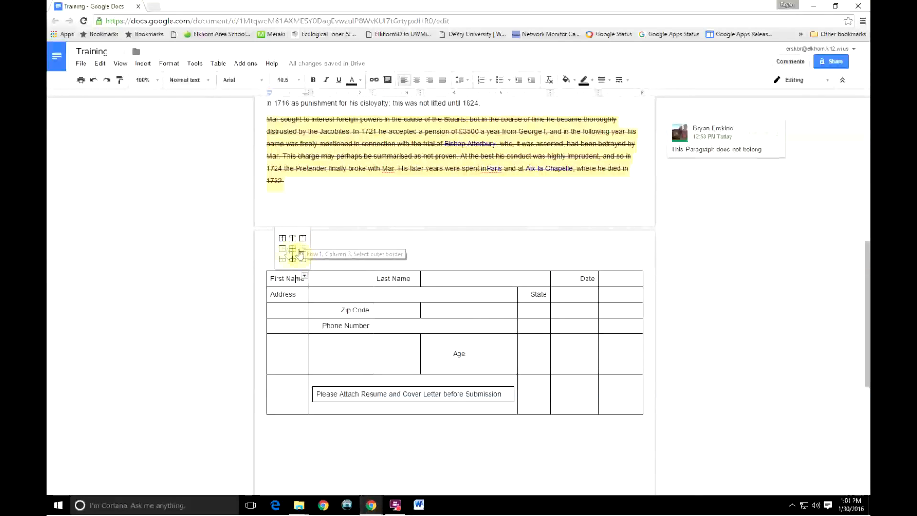
{"action": "left_click", "coordinate": [282, 266]}
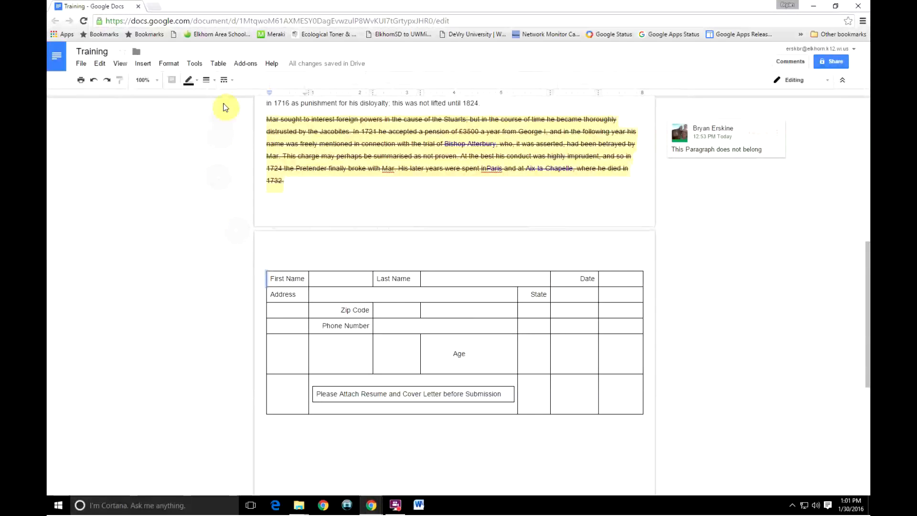
{"action": "left_click", "coordinate": [196, 80]}
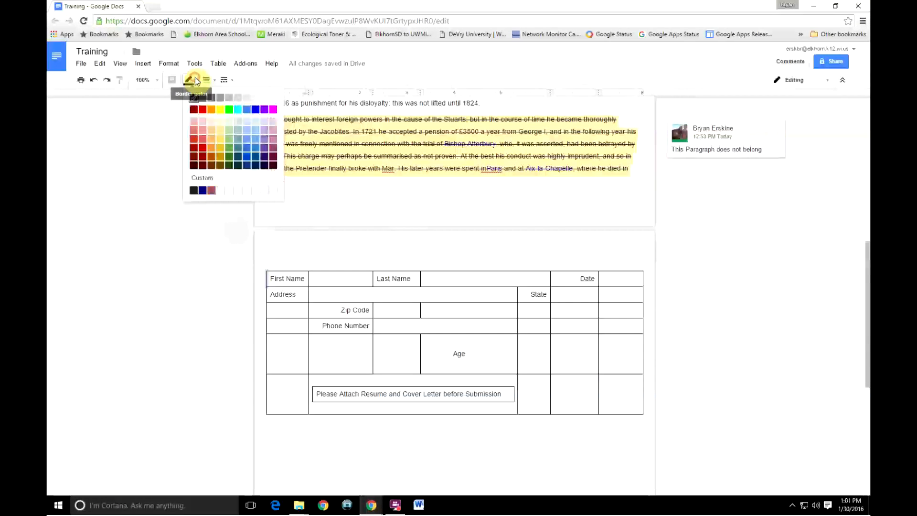
{"action": "left_click", "coordinate": [273, 98]}
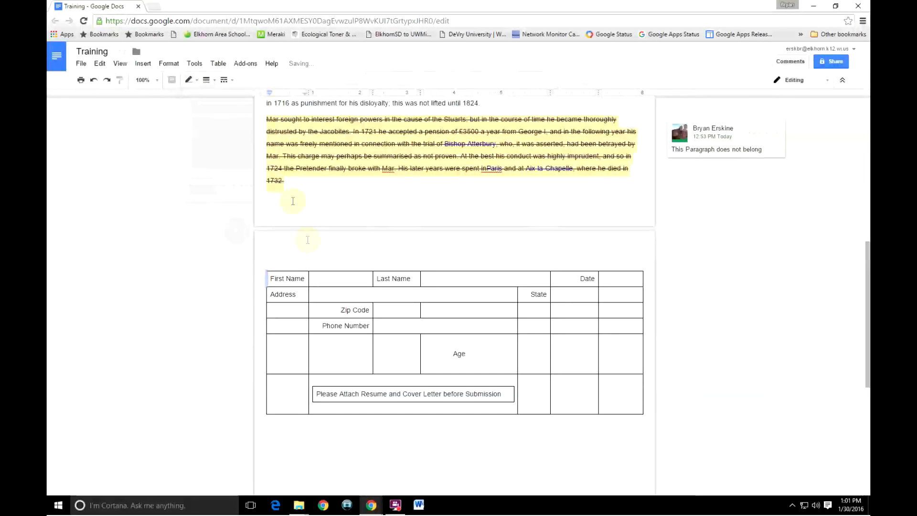
Step: Select only the top border of the First Name cell and set its color to white
{"action": "left_click", "coordinate": [301, 280]}
{"action": "left_click", "coordinate": [306, 279]}
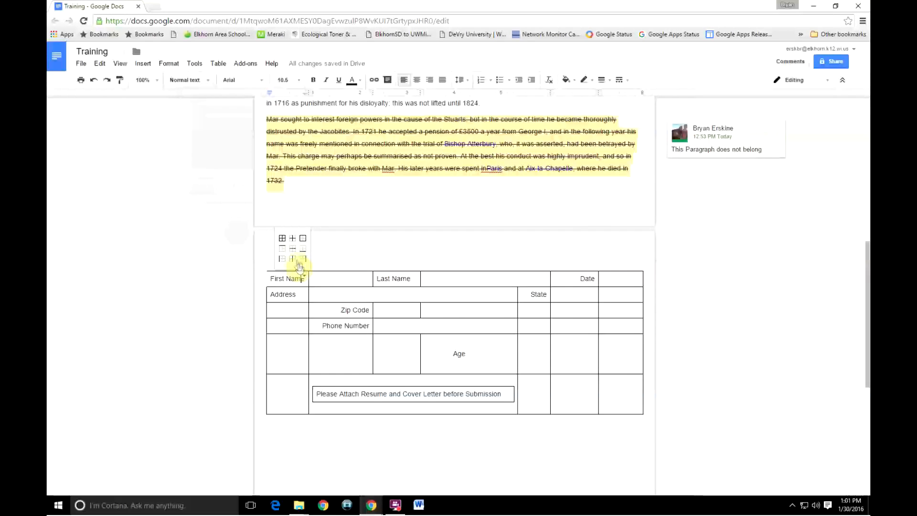
{"action": "left_click", "coordinate": [283, 248]}
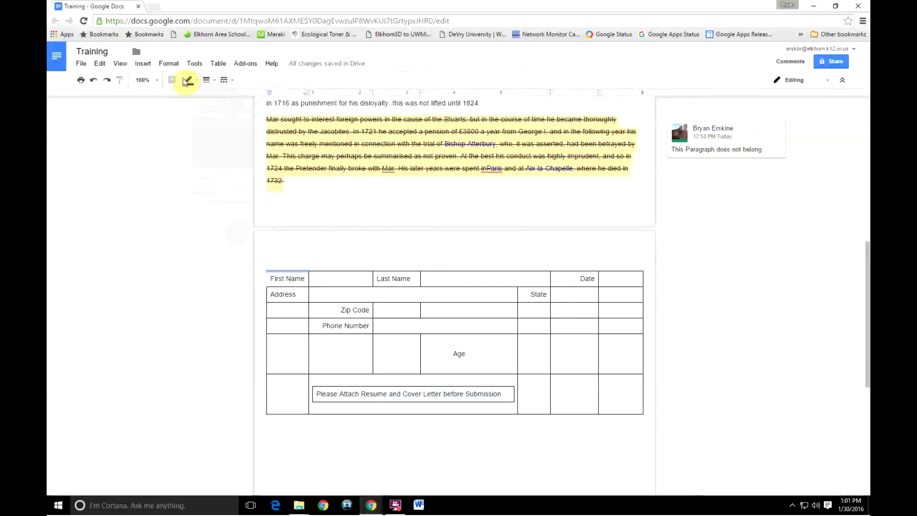
{"action": "left_click", "coordinate": [199, 81]}
{"action": "left_click", "coordinate": [274, 97]}
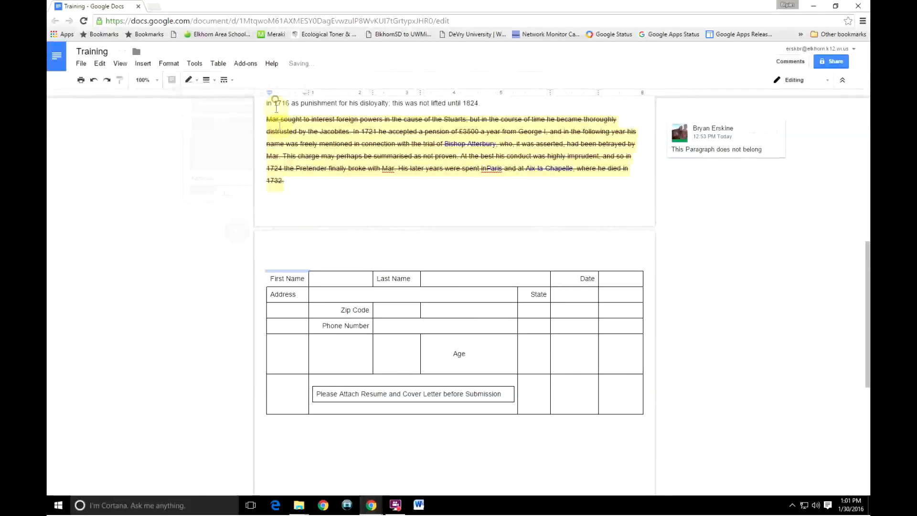
{"action": "left_click", "coordinate": [285, 296]}
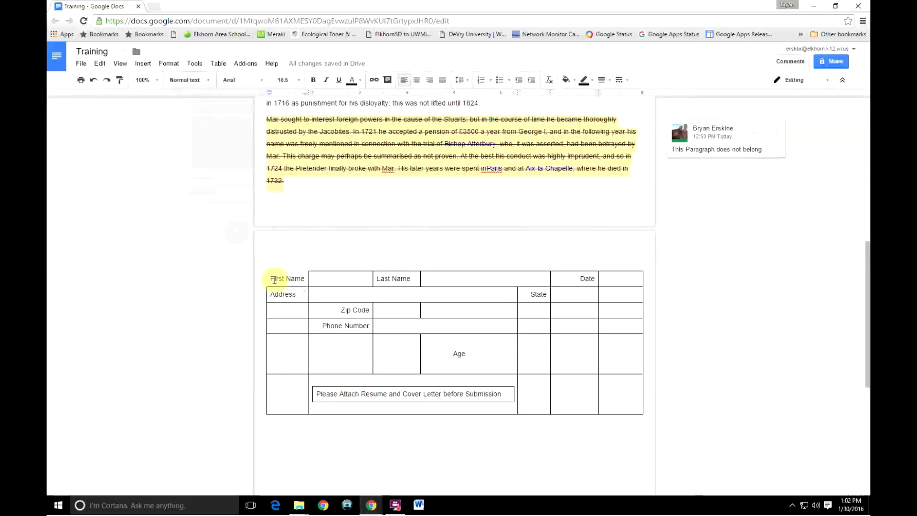
Step: Select all cells of the form table and set the table border color to white in its properties
{"action": "left_click_drag", "start_coordinate": [275, 280], "coordinate": [616, 400]}
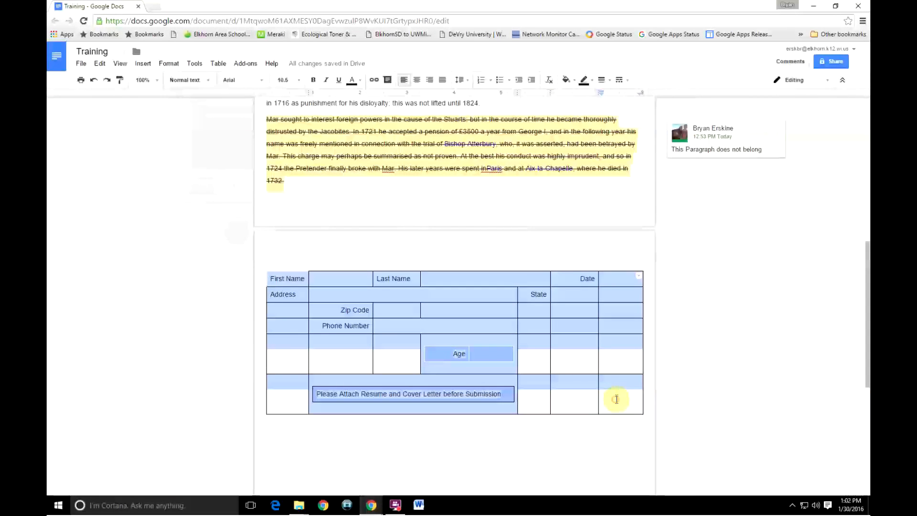
{"action": "right_click", "coordinate": [616, 399]}
{"action": "left_click", "coordinate": [638, 331]}
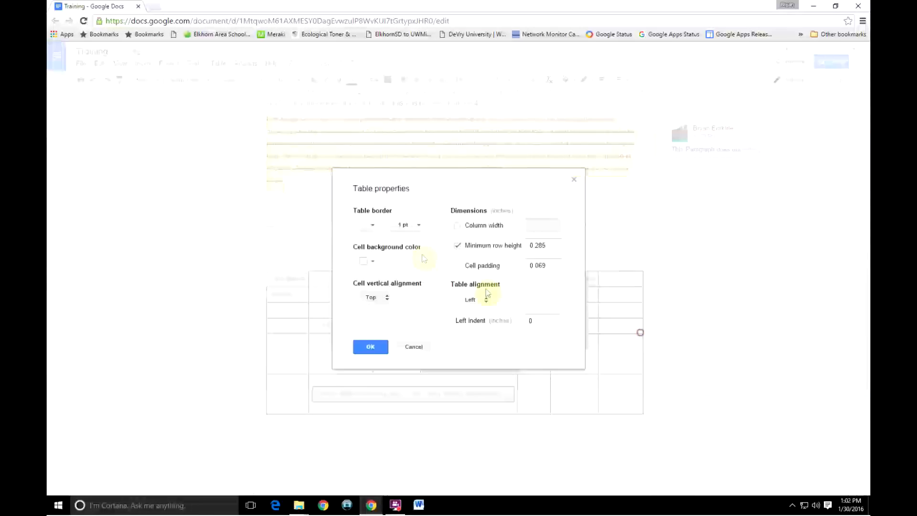
{"action": "left_click", "coordinate": [372, 227]}
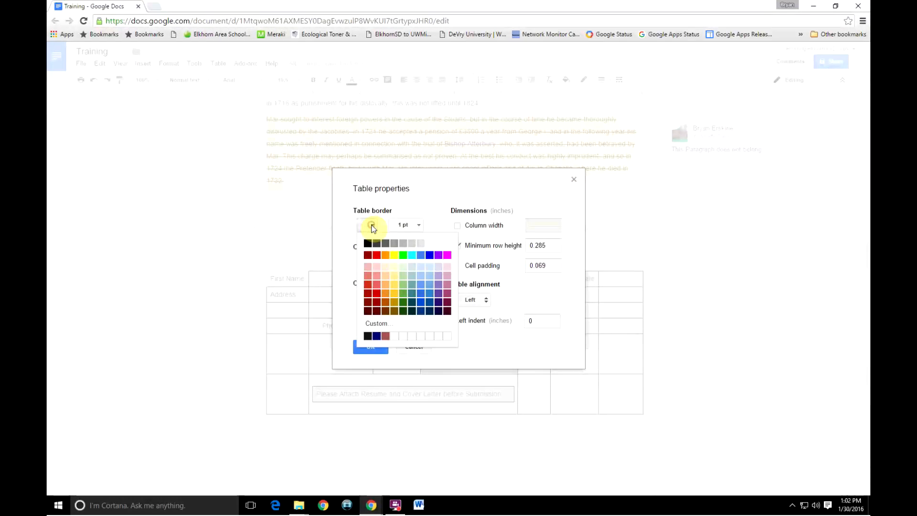
{"action": "left_click", "coordinate": [455, 241]}
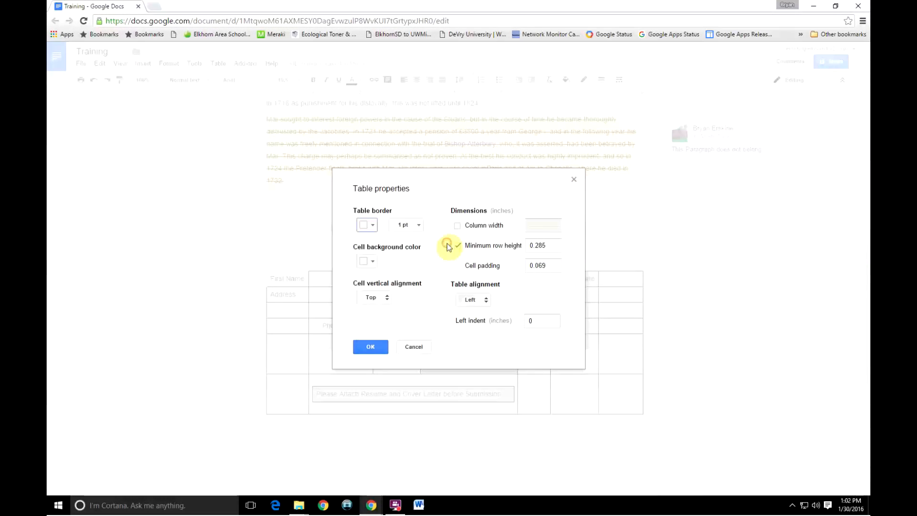
{"action": "left_click", "coordinate": [371, 346]}
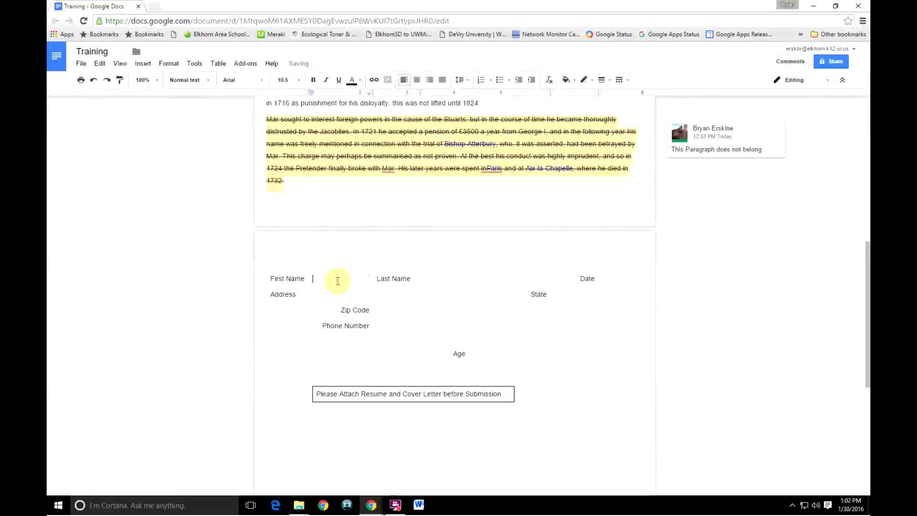
Step: Set the outer border of the blank cell after First Name to black
{"action": "left_click", "coordinate": [368, 279]}
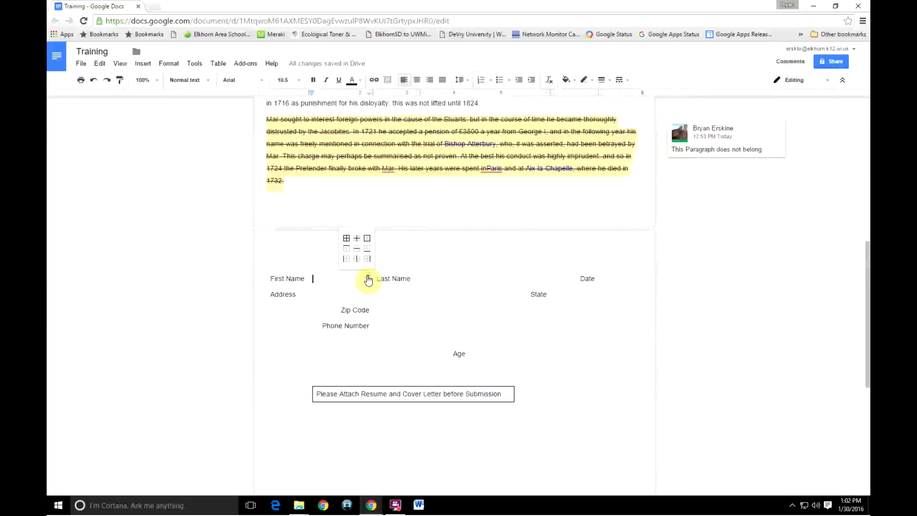
{"action": "left_click", "coordinate": [367, 239]}
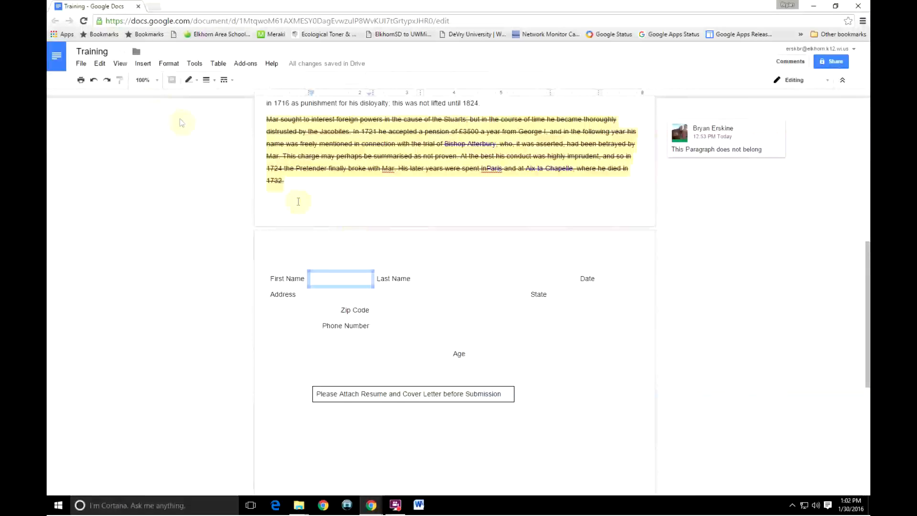
{"action": "left_click", "coordinate": [190, 79]}
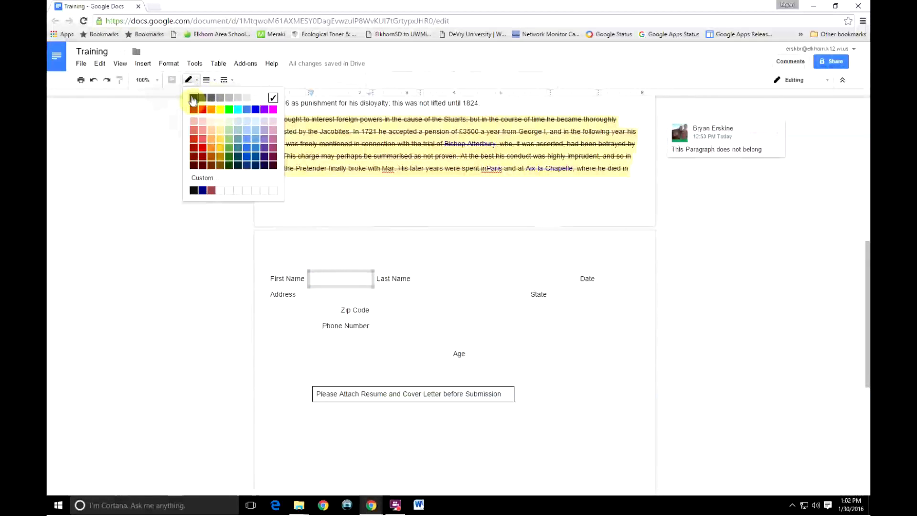
{"action": "left_click", "coordinate": [193, 97]}
Step: Set the outer border of the blank merged cell after Last Name to black
{"action": "left_click", "coordinate": [455, 281]}
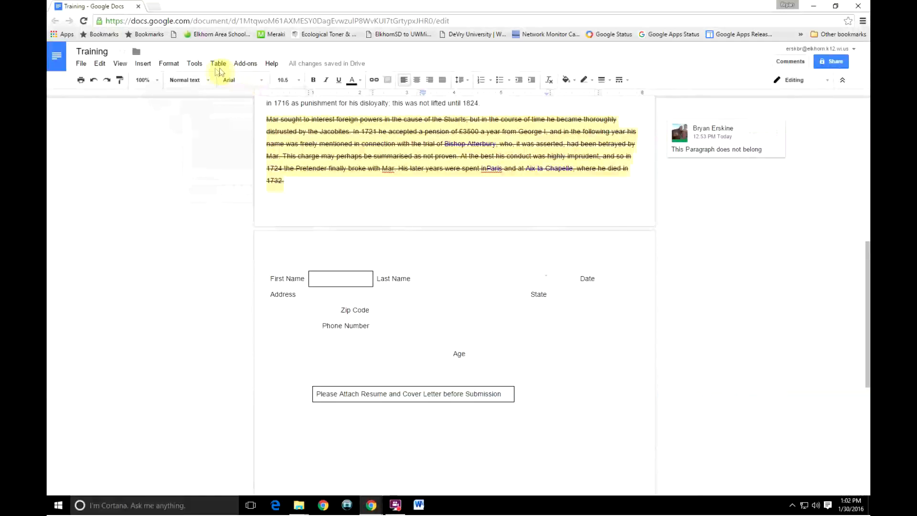
{"action": "left_click_drag", "start_coordinate": [445, 281], "coordinate": [430, 280]}
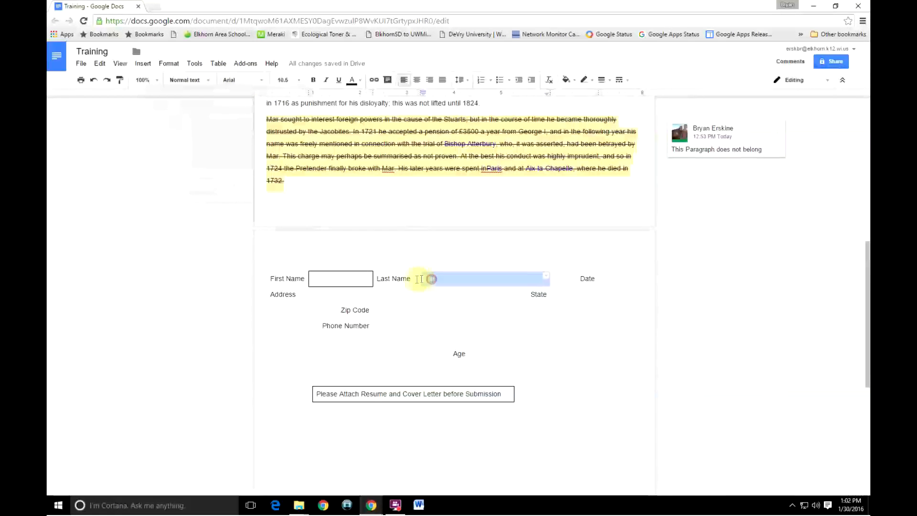
{"action": "left_click", "coordinate": [548, 278]}
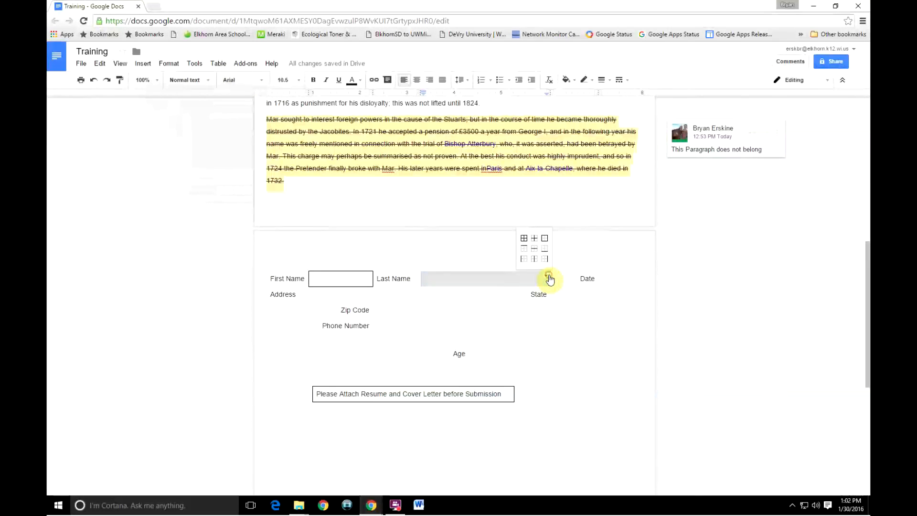
{"action": "left_click", "coordinate": [544, 240]}
{"action": "left_click", "coordinate": [189, 80]}
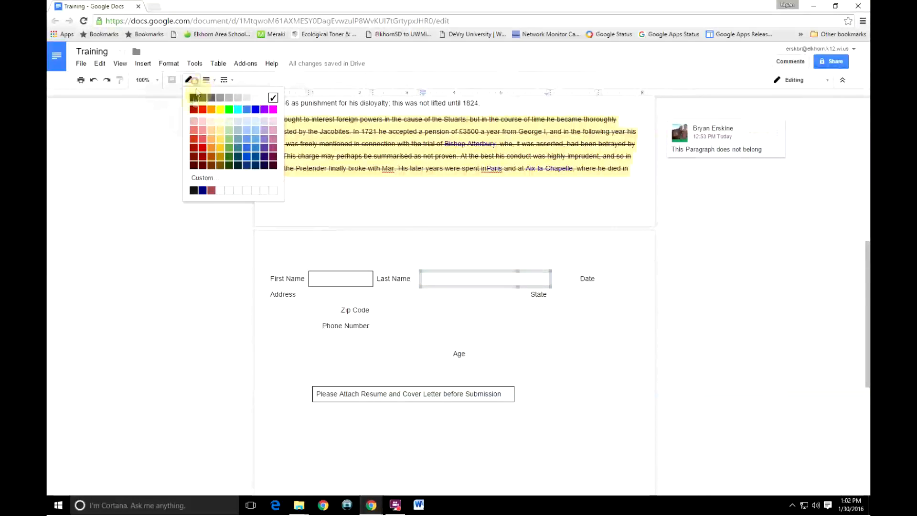
{"action": "left_click", "coordinate": [193, 102]}
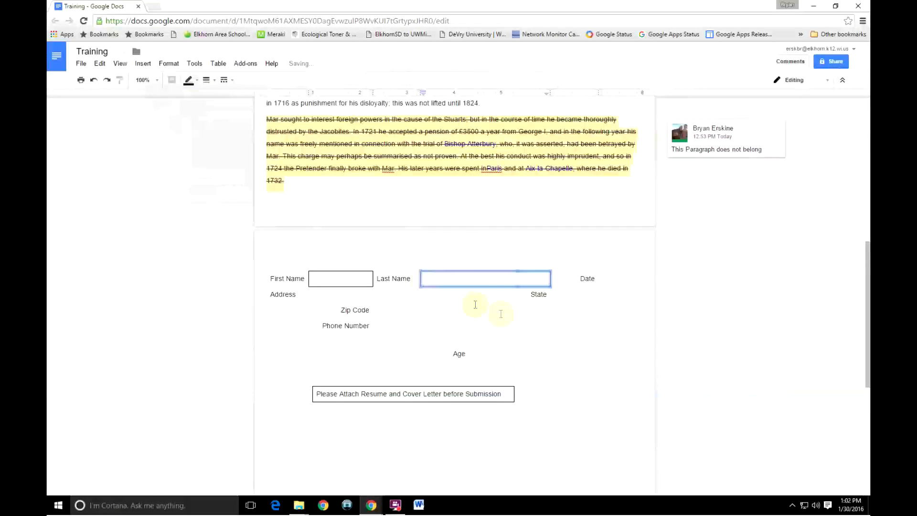
{"action": "left_click_drag", "start_coordinate": [473, 308], "coordinate": [500, 315]}
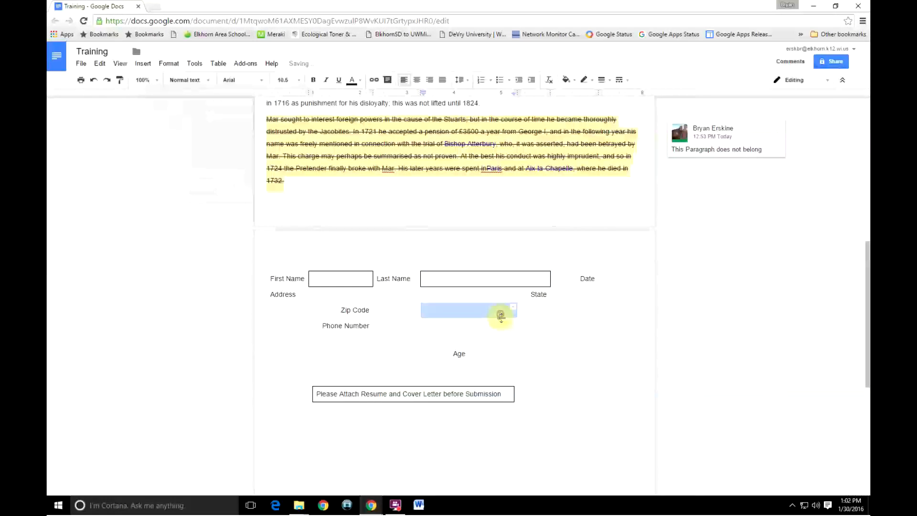
{"action": "left_click", "coordinate": [580, 461]}
{"action": "left_click", "coordinate": [335, 279]}
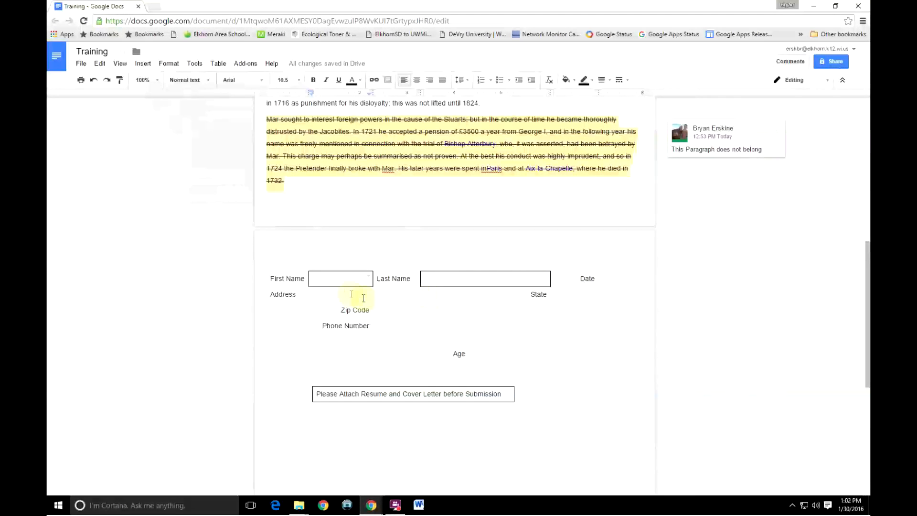
{"action": "left_click_drag", "start_coordinate": [280, 277], "coordinate": [661, 424]}
{"action": "right_click", "coordinate": [622, 385]}
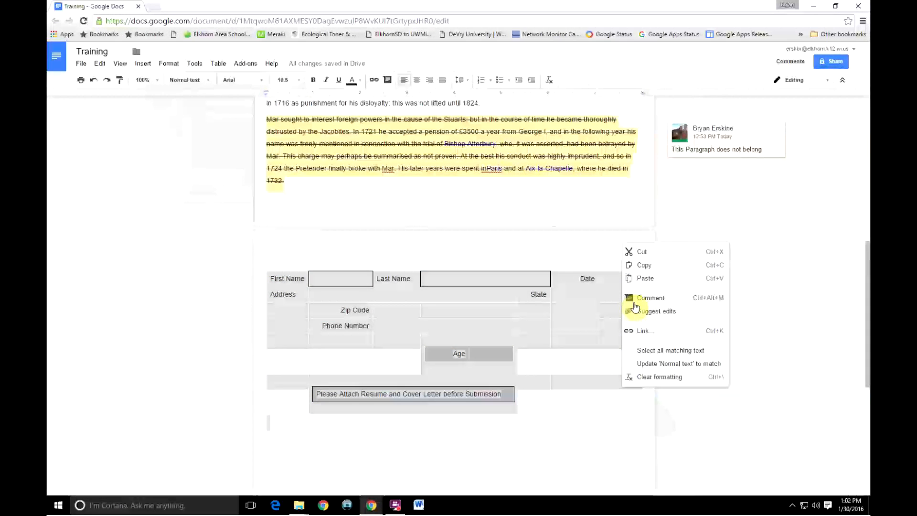
{"action": "right_click", "coordinate": [562, 317]}
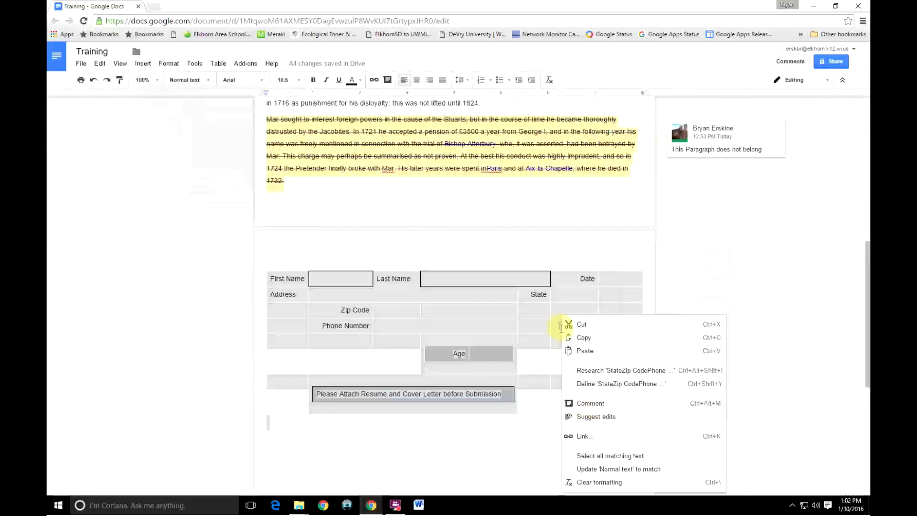
{"action": "left_click", "coordinate": [528, 323]}
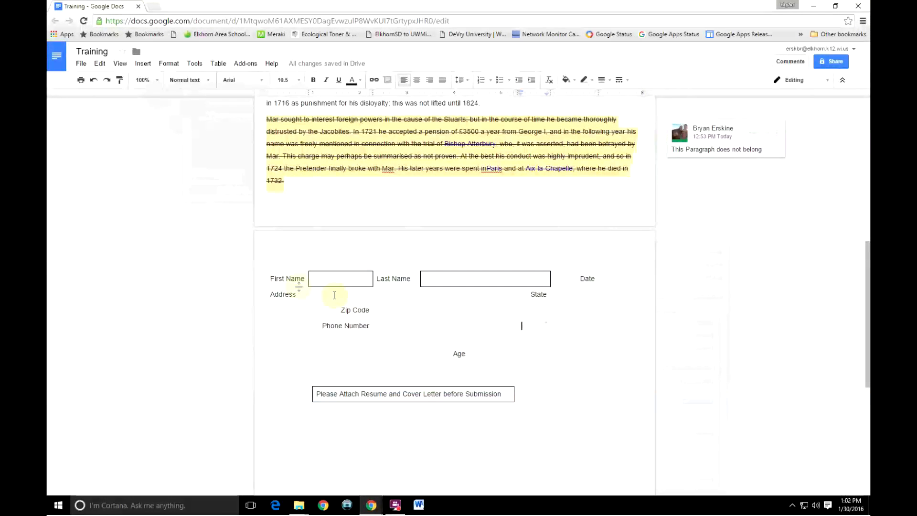
Step: Select all cells of the form table and set the table border color to black in its properties
{"action": "left_click_drag", "start_coordinate": [268, 278], "coordinate": [606, 399]}
{"action": "right_click", "coordinate": [612, 382]}
{"action": "left_click", "coordinate": [654, 325]}
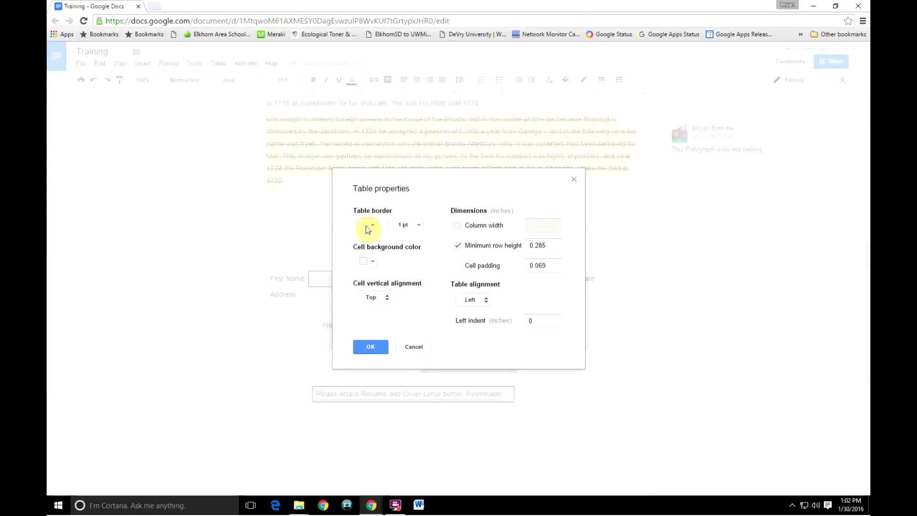
{"action": "left_click", "coordinate": [367, 224]}
{"action": "left_click", "coordinate": [365, 242]}
{"action": "left_click", "coordinate": [370, 347]}
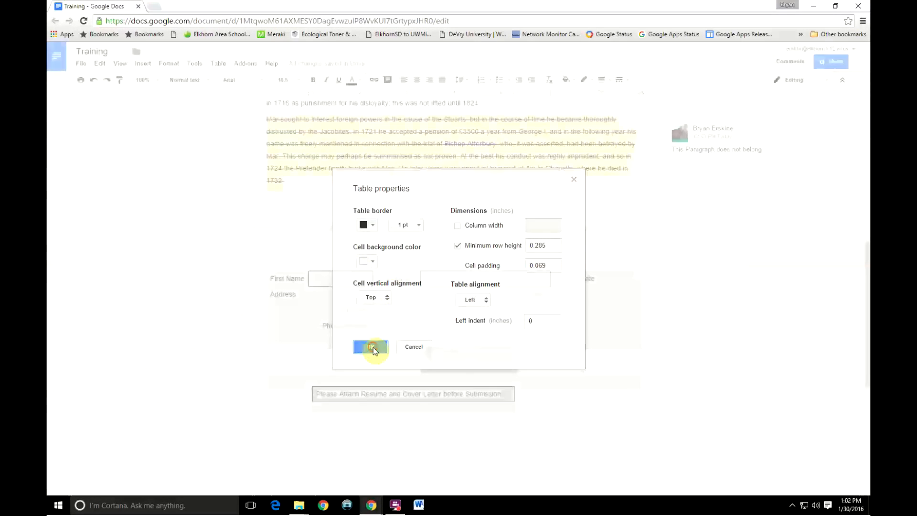
{"action": "left_click", "coordinate": [546, 325]}
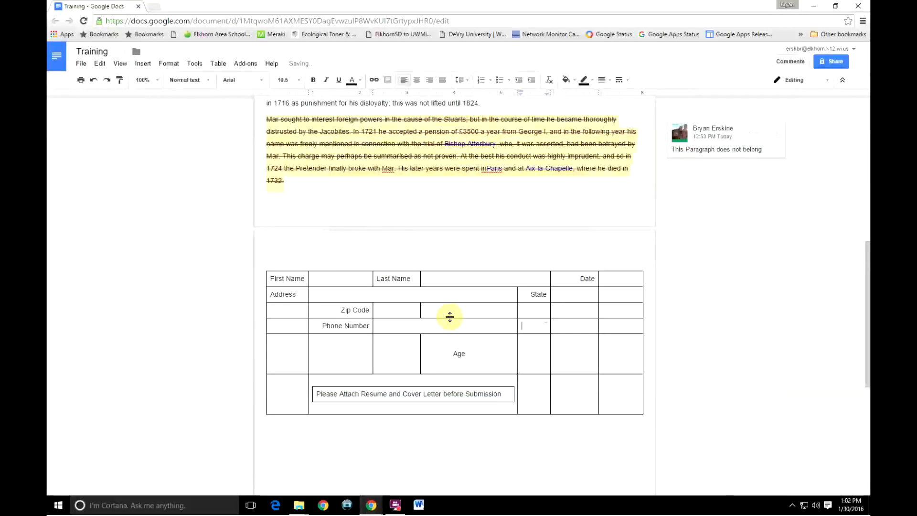
Step: Reselect the entire form table and set its table border color to white in the table properties
{"action": "left_click_drag", "start_coordinate": [215, 278], "coordinate": [618, 403]}
{"action": "right_click", "coordinate": [621, 386]}
{"action": "left_click", "coordinate": [660, 329]}
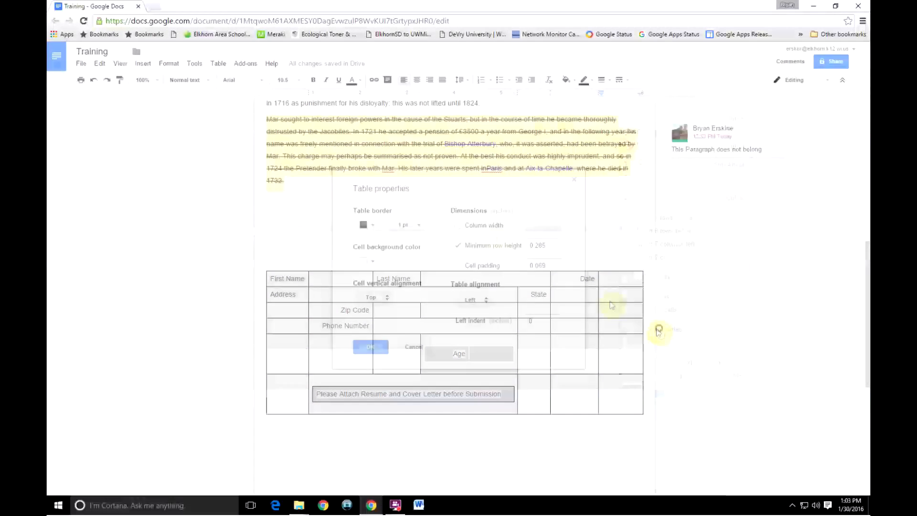
{"action": "left_click", "coordinate": [372, 225]}
{"action": "left_click", "coordinate": [500, 233]}
{"action": "left_click", "coordinate": [369, 348]}
Step: Select only the bottom border of the blank cell after First Name and color it black
{"action": "left_click", "coordinate": [333, 277]}
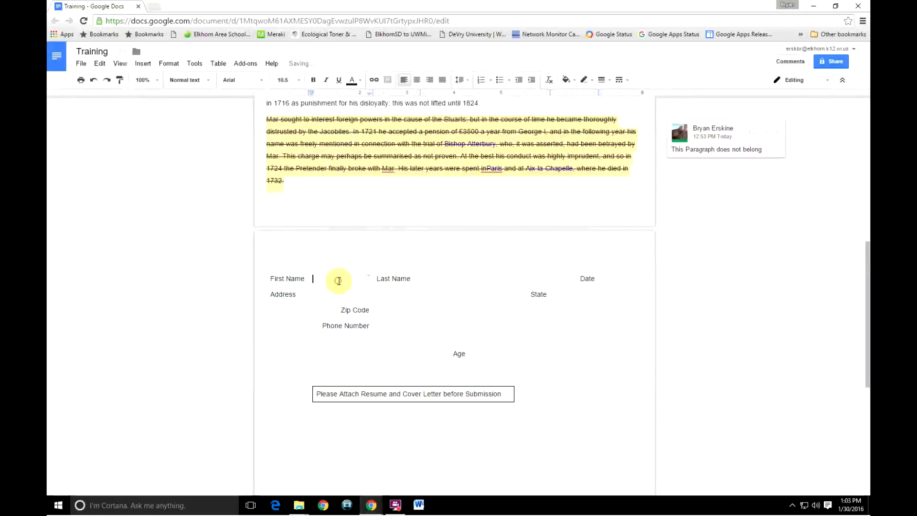
{"action": "left_click", "coordinate": [370, 277]}
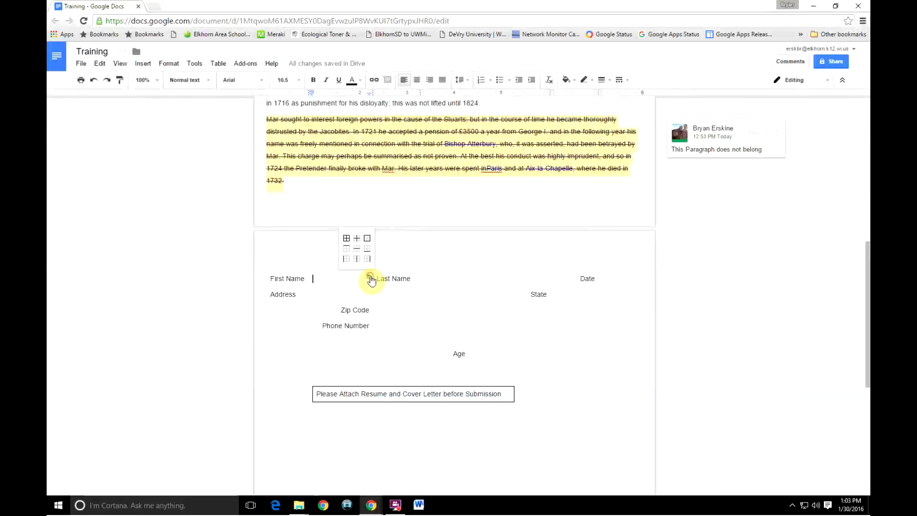
{"action": "left_click", "coordinate": [368, 250]}
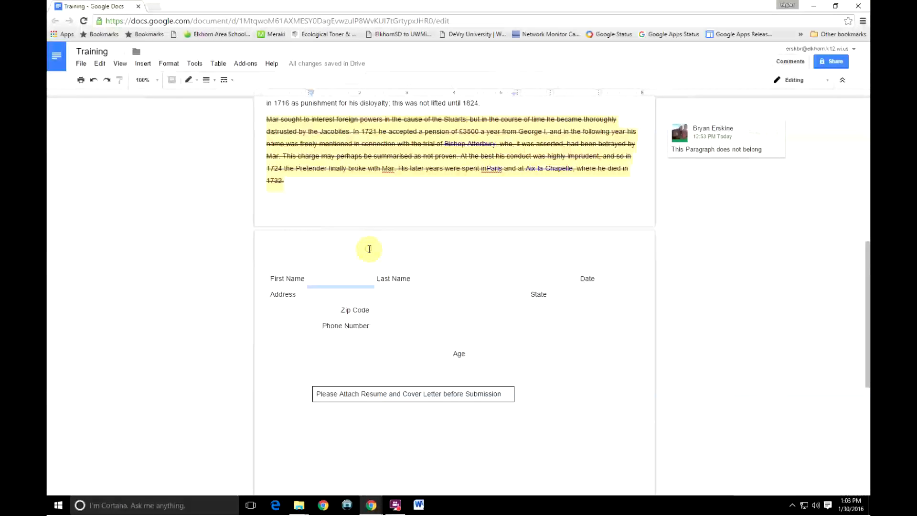
{"action": "left_click", "coordinate": [369, 278]}
{"action": "left_click", "coordinate": [367, 250]}
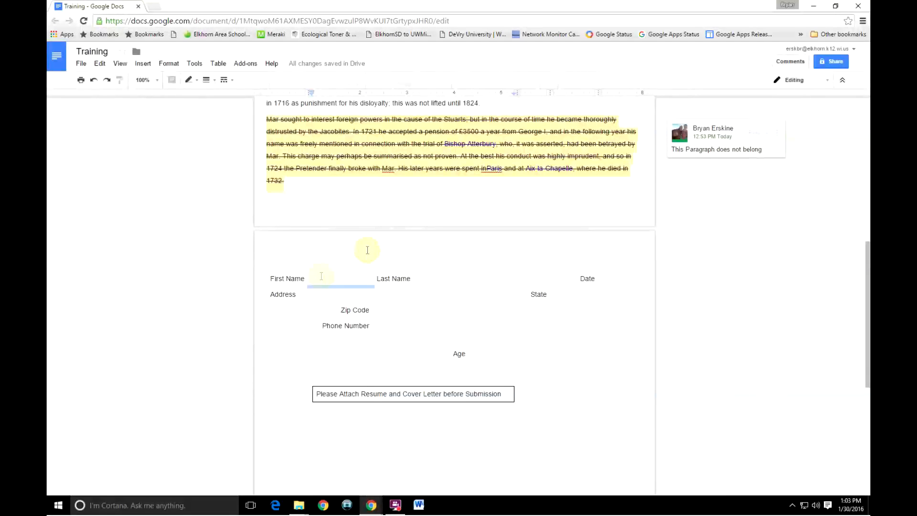
{"action": "left_click", "coordinate": [191, 79]}
{"action": "left_click", "coordinate": [193, 97]}
{"action": "left_click_drag", "start_coordinate": [432, 308], "coordinate": [414, 317]}
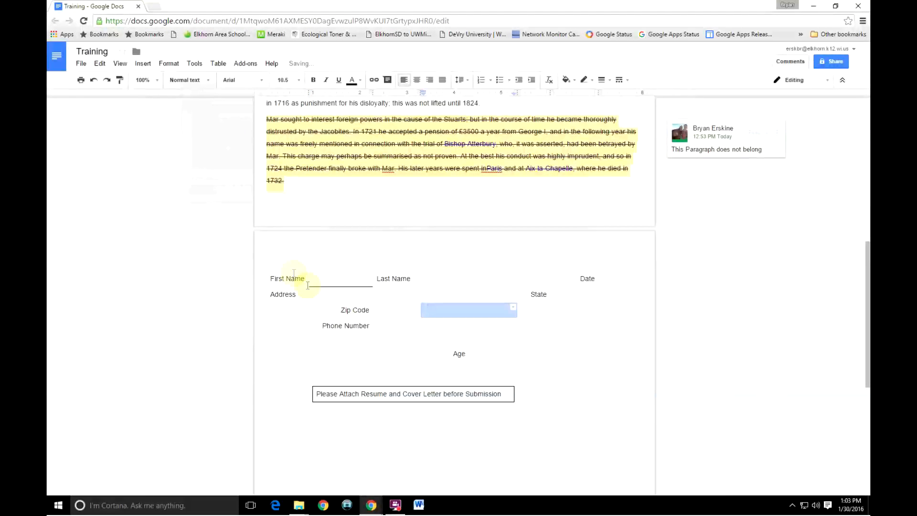
Step: Color only the bottom border of the blank merged cell after Last Name black
{"action": "left_click", "coordinate": [430, 283]}
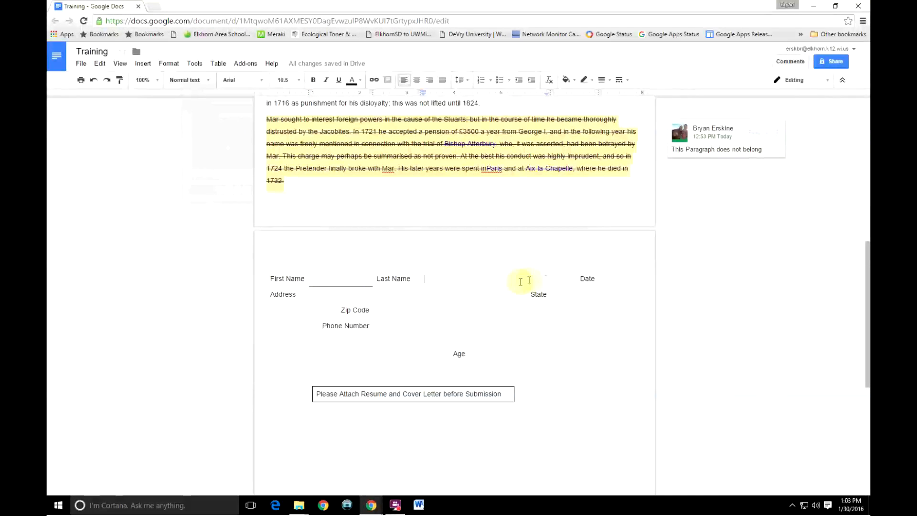
{"action": "left_click", "coordinate": [548, 280]}
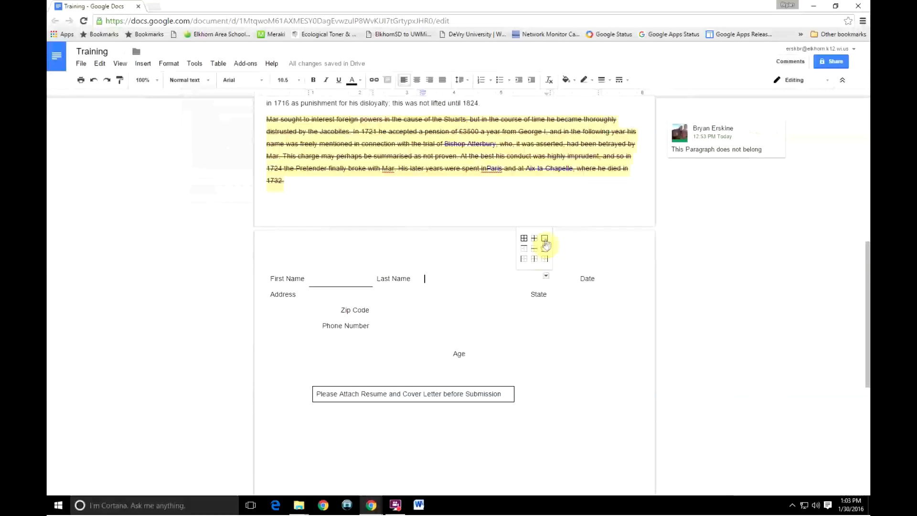
{"action": "left_click", "coordinate": [545, 253]}
{"action": "left_click", "coordinate": [190, 80]}
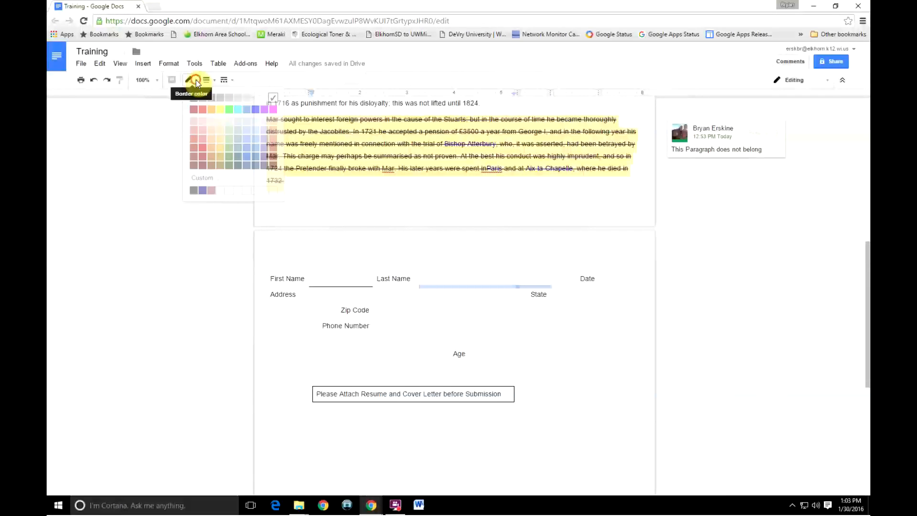
{"action": "left_click", "coordinate": [195, 100]}
Step: Set the bottom border of the blank cell after Date to black
{"action": "left_click", "coordinate": [611, 281]}
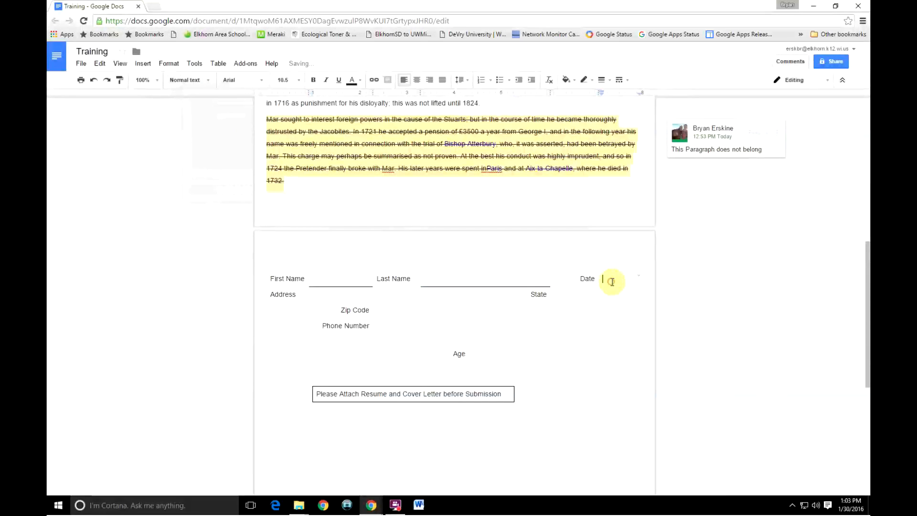
{"action": "left_click", "coordinate": [641, 283]}
{"action": "left_click", "coordinate": [639, 256]}
{"action": "left_click", "coordinate": [198, 80]}
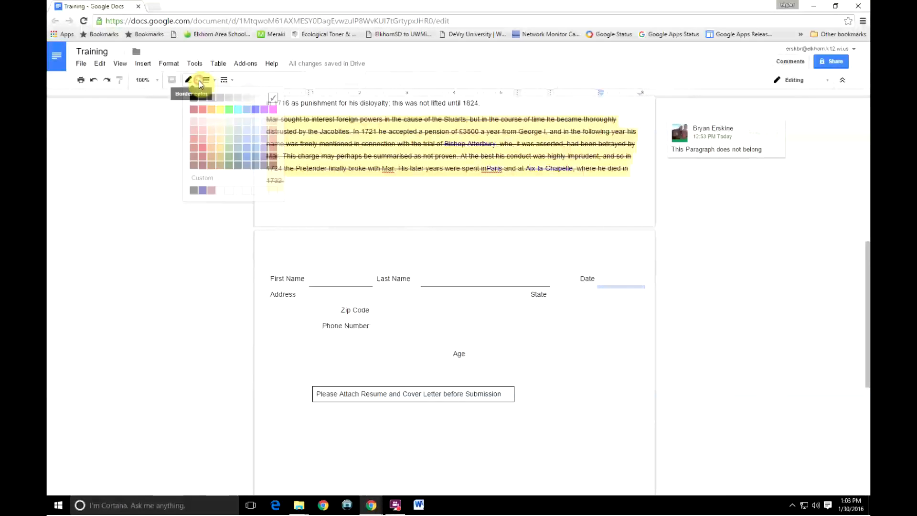
{"action": "left_click", "coordinate": [194, 98]}
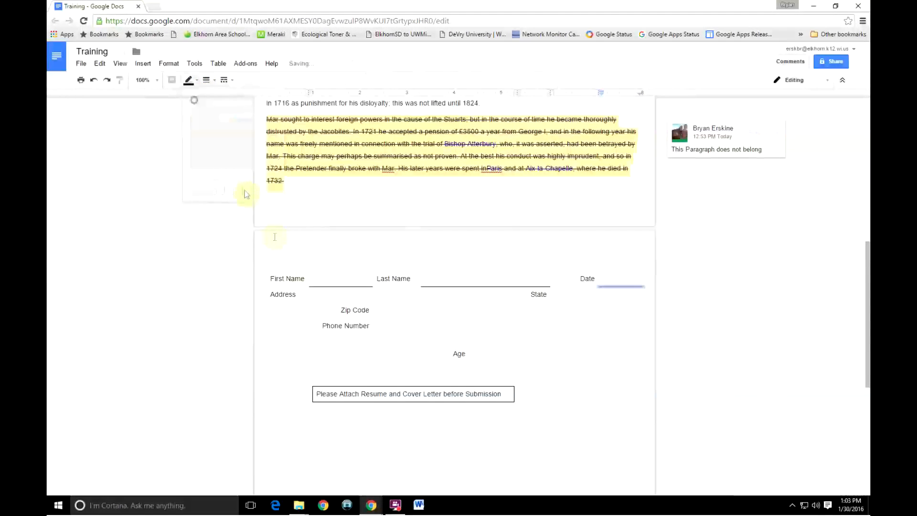
Step: Set the bottom border of the blank merged cell after Address to black
{"action": "left_click", "coordinate": [316, 295]}
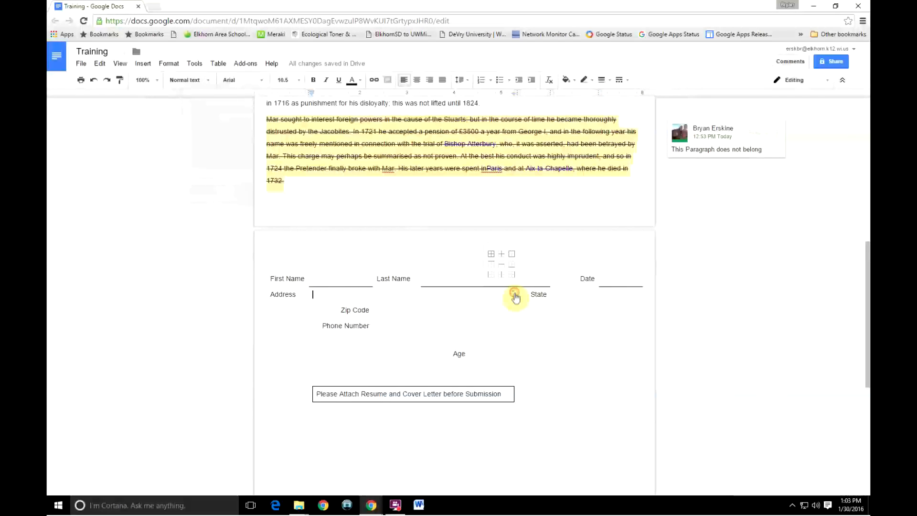
{"action": "left_click", "coordinate": [512, 267]}
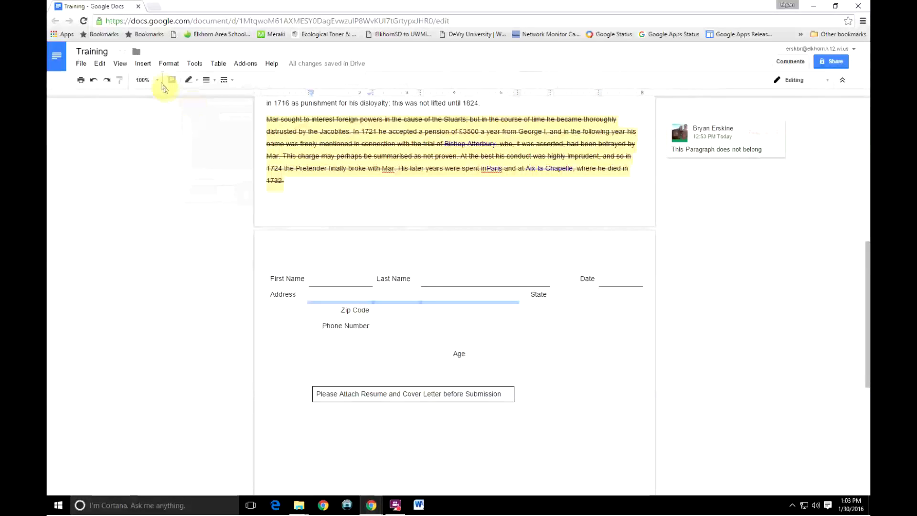
{"action": "left_click", "coordinate": [189, 79]}
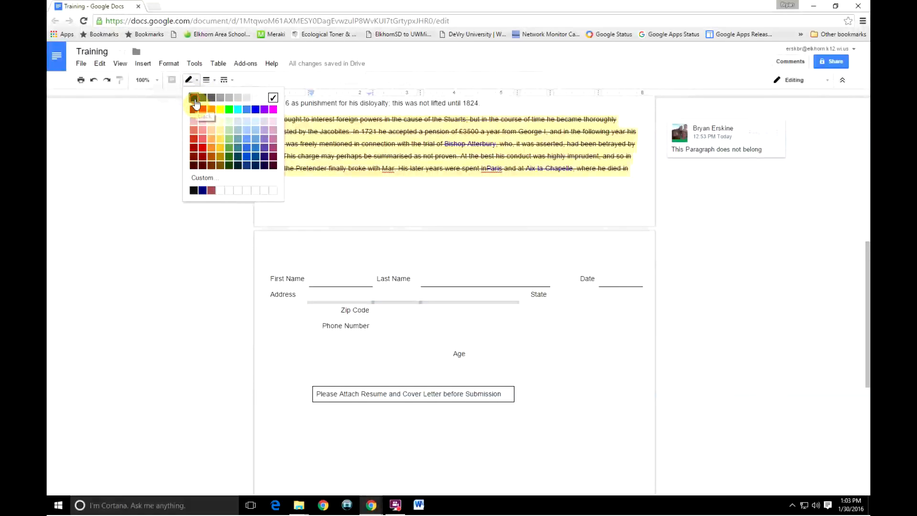
{"action": "left_click", "coordinate": [195, 103]}
Step: Set the bottom border of the blank cell after State to black
{"action": "left_click", "coordinate": [557, 297]}
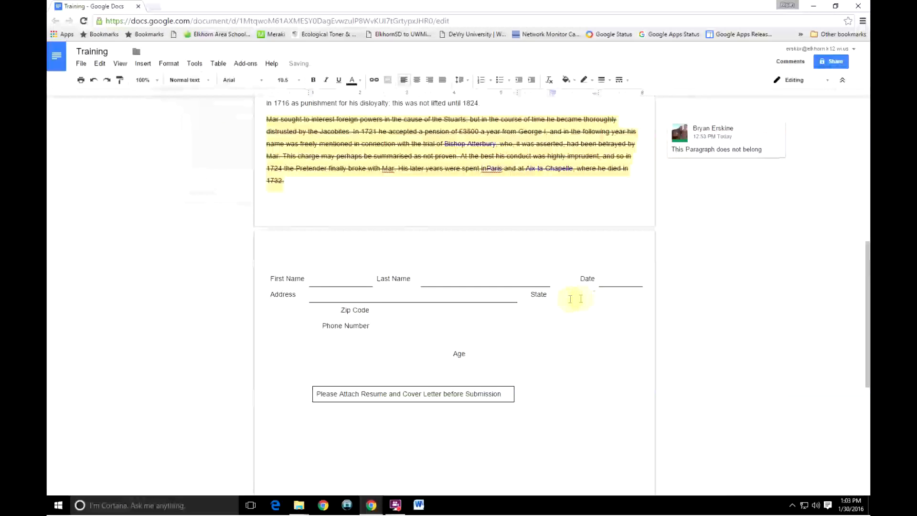
{"action": "mouse_move", "coordinate": [593, 296]}
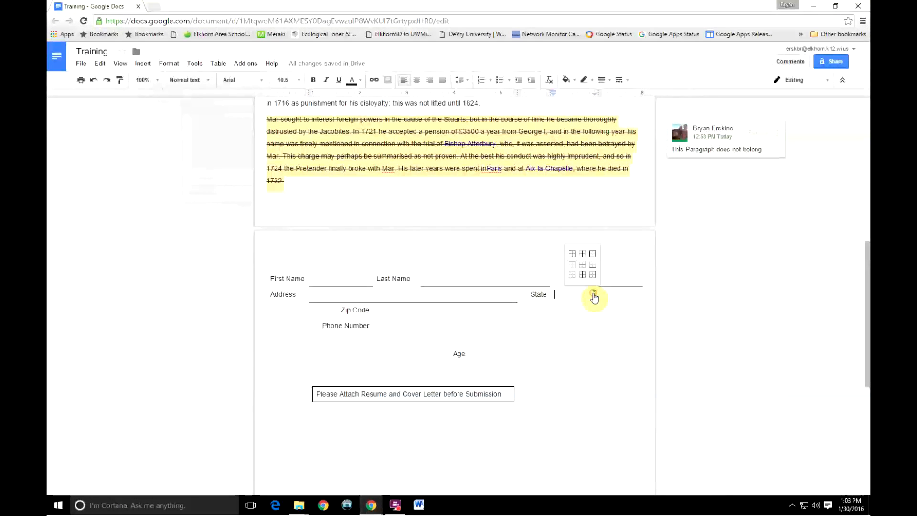
{"action": "left_click", "coordinate": [592, 264]}
{"action": "left_click", "coordinate": [188, 80]}
{"action": "left_click", "coordinate": [194, 99]}
Step: Set the bottom border of the blank cell after Zip Code to black
{"action": "left_click", "coordinate": [382, 311]}
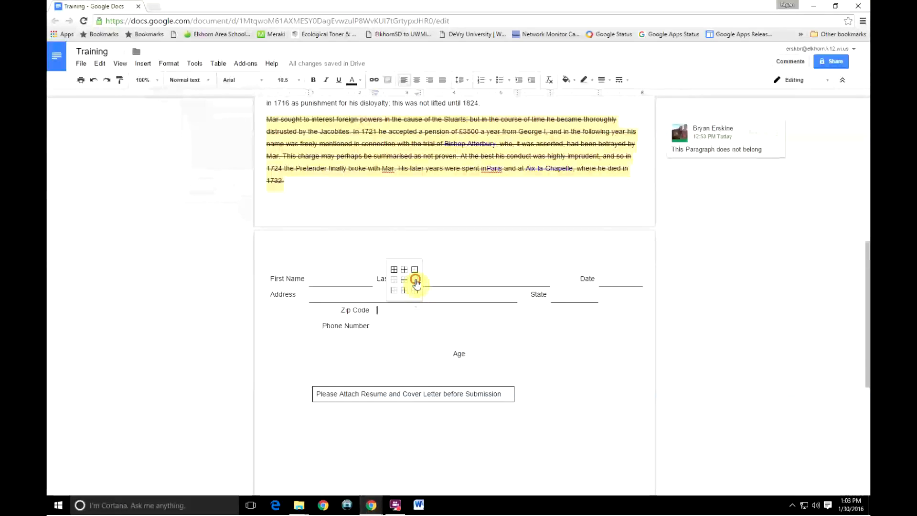
{"action": "left_click", "coordinate": [415, 282]}
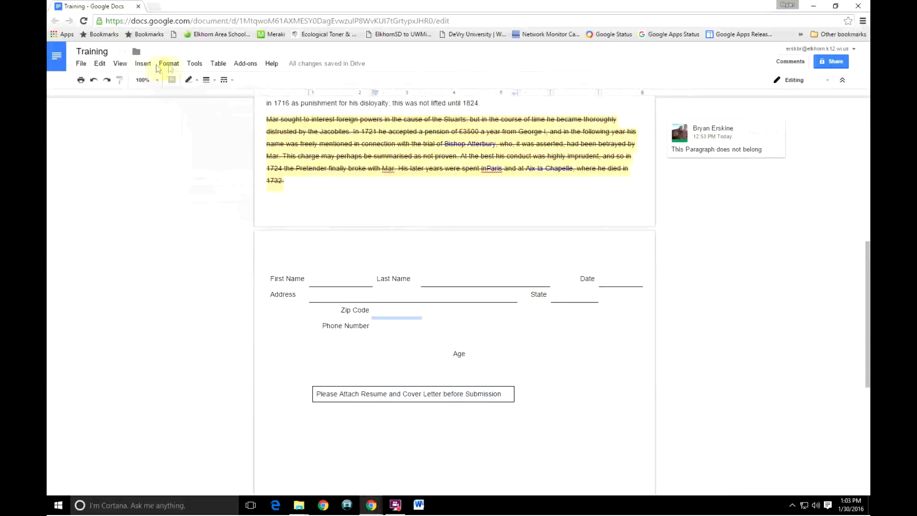
{"action": "left_click", "coordinate": [189, 80]}
{"action": "left_click", "coordinate": [194, 98]}
Step: Set the bottom border of the blank merged cell after Phone Number to black
{"action": "left_click", "coordinate": [377, 328]}
{"action": "left_click", "coordinate": [428, 327]}
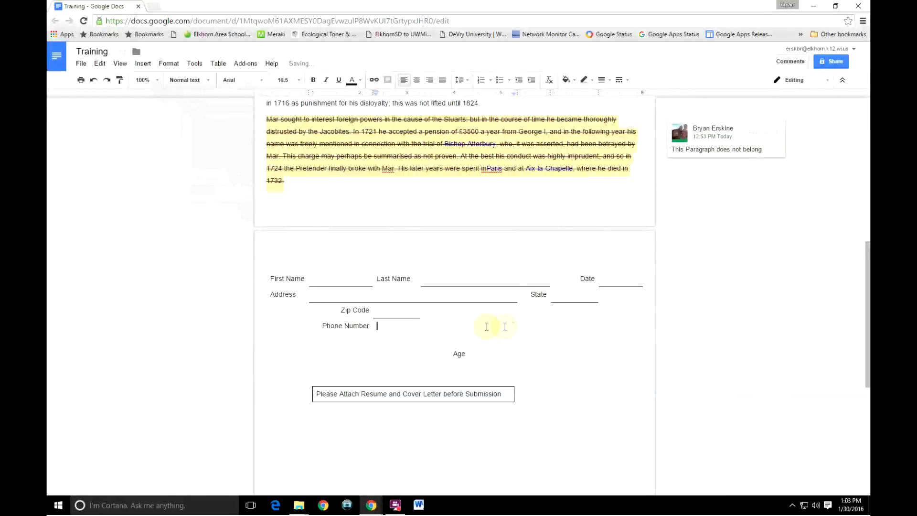
{"action": "left_click", "coordinate": [513, 322]}
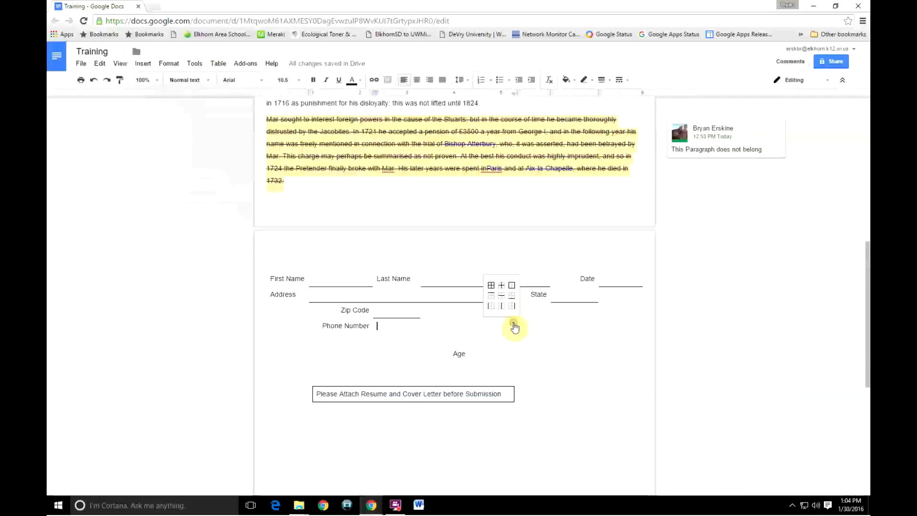
{"action": "left_click", "coordinate": [512, 288]}
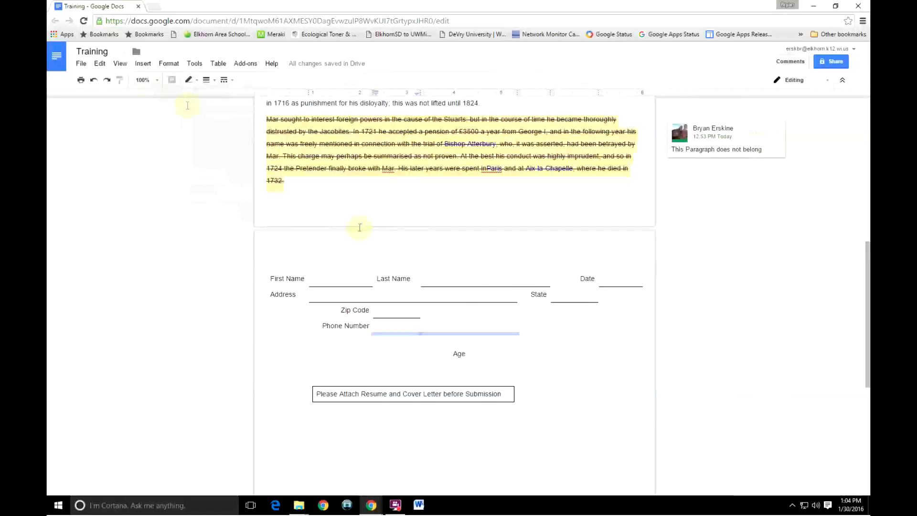
{"action": "left_click", "coordinate": [200, 84]}
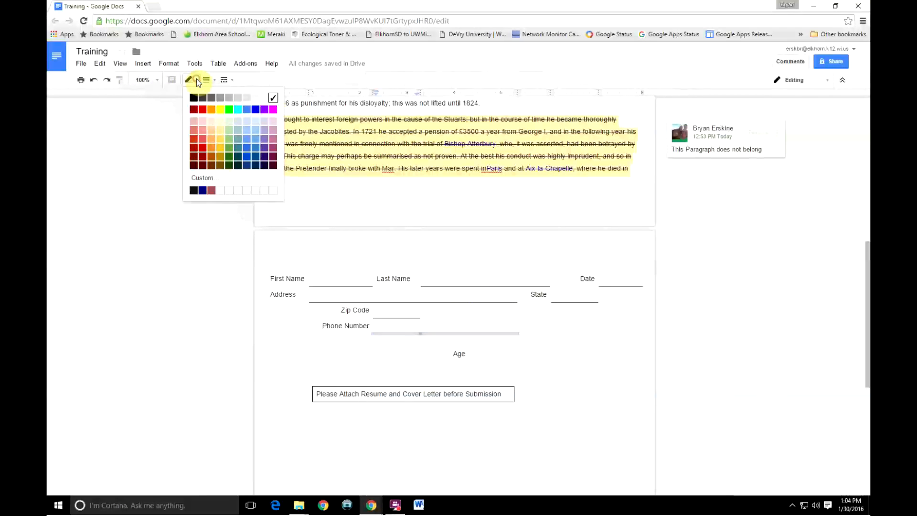
{"action": "left_click", "coordinate": [195, 95]}
{"action": "left_click", "coordinate": [496, 352]}
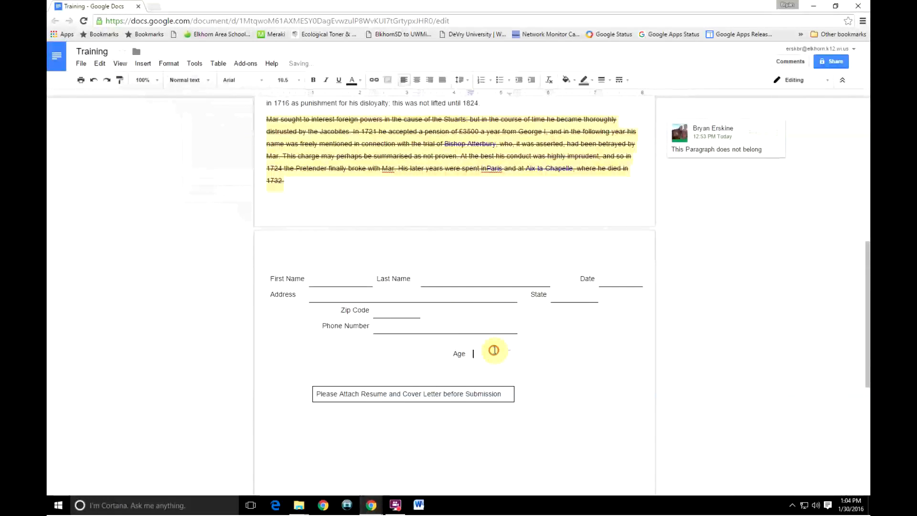
Step: Change the bottom border of the blank merged cell after Phone Number to white
{"action": "left_click", "coordinate": [435, 327]}
{"action": "left_click", "coordinate": [513, 324]}
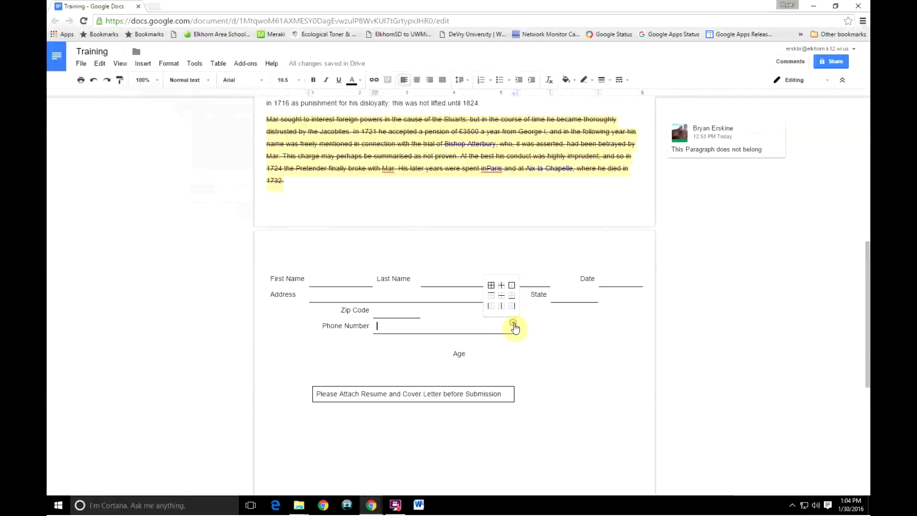
{"action": "left_click", "coordinate": [513, 299]}
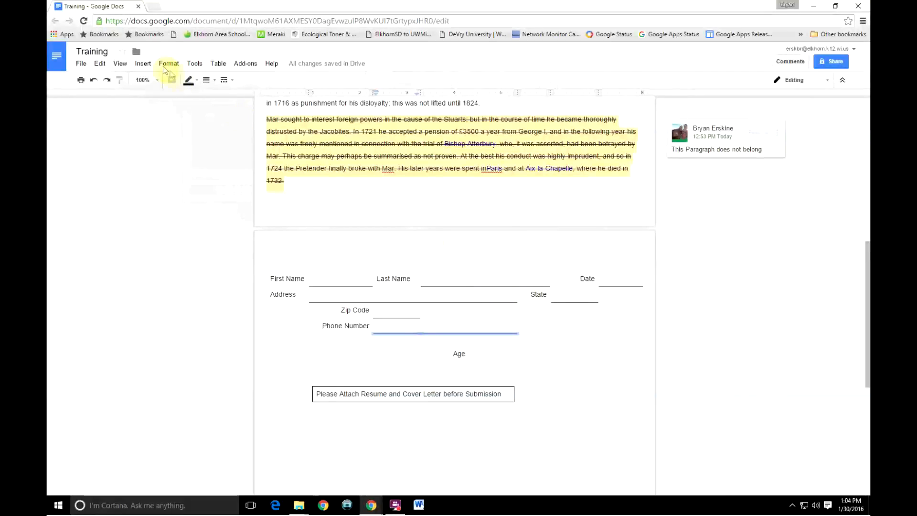
{"action": "left_click", "coordinate": [194, 80]}
{"action": "left_click", "coordinate": [273, 97]}
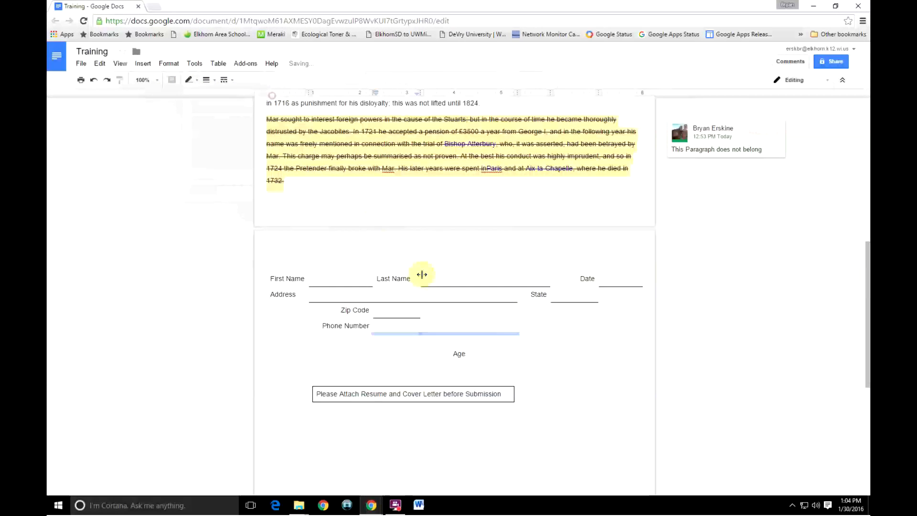
Step: Unmerge the blank cell after Phone Number into its separate cells
{"action": "left_click", "coordinate": [407, 329]}
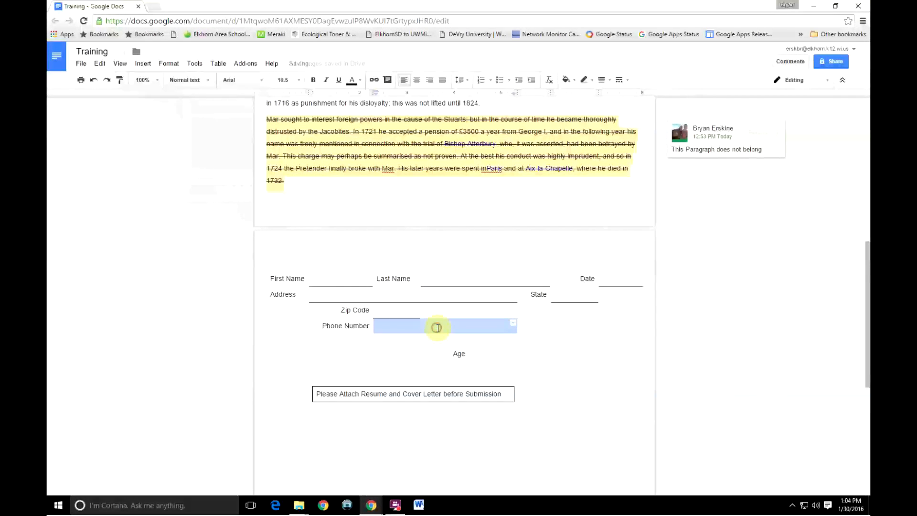
{"action": "right_click", "coordinate": [437, 327]}
{"action": "left_click", "coordinate": [483, 420]}
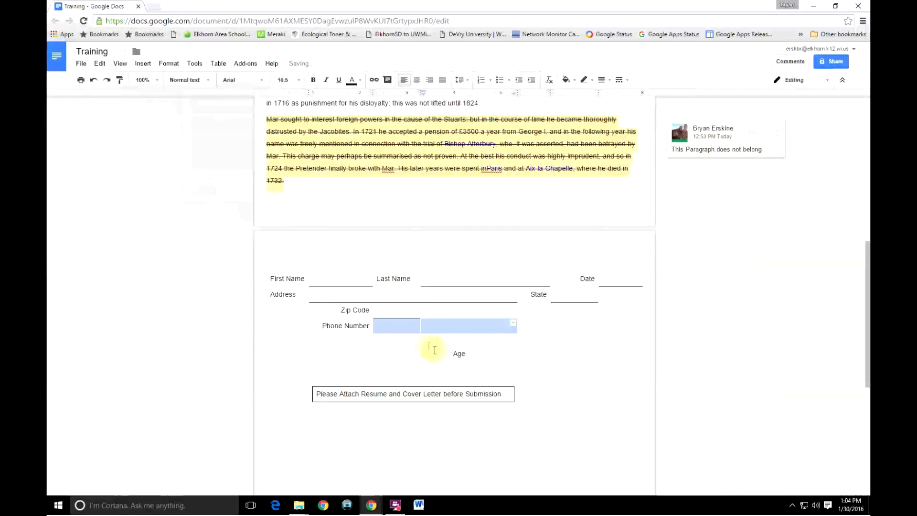
Step: Set the bottom border of the single blank cell directly after Phone Number to black
{"action": "left_click", "coordinate": [406, 329]}
{"action": "left_click", "coordinate": [416, 323]}
{"action": "left_click", "coordinate": [415, 296]}
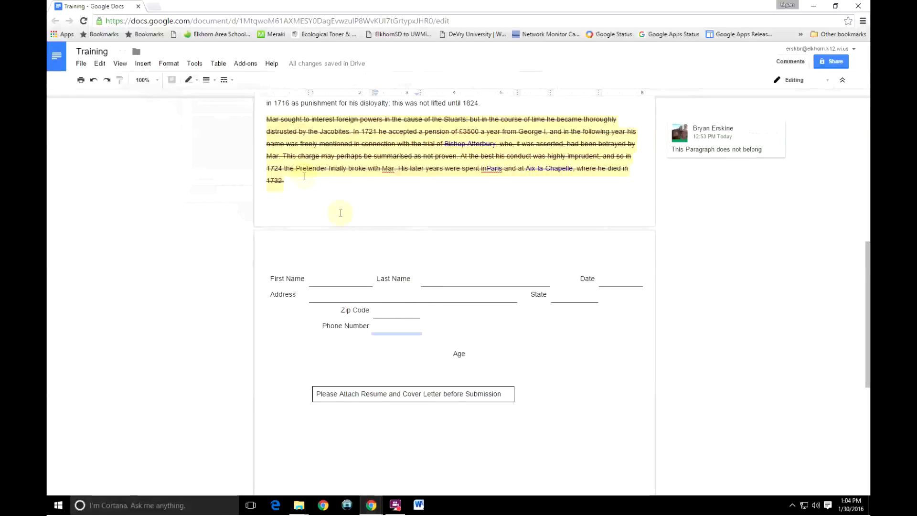
{"action": "left_click", "coordinate": [191, 80]}
{"action": "left_click", "coordinate": [193, 96]}
Step: Set the bottom border of the blank cell after Age to black
{"action": "left_click", "coordinate": [473, 356]}
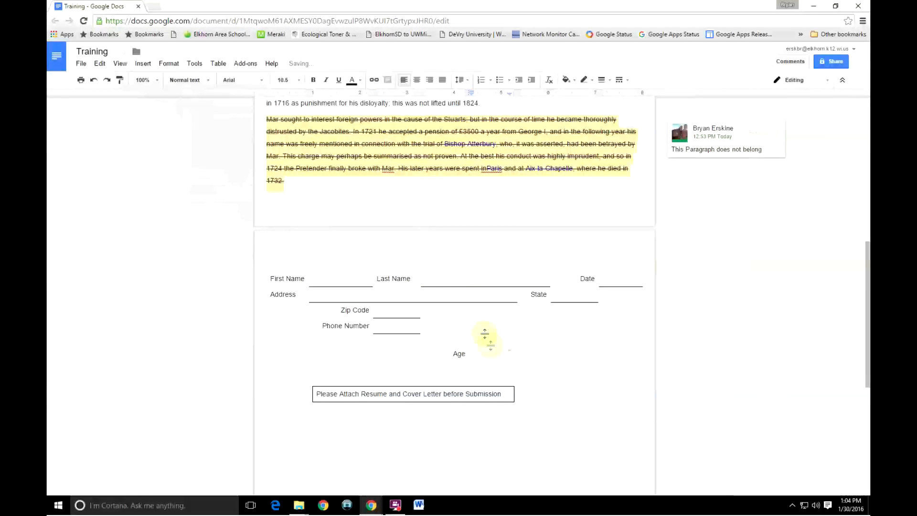
{"action": "left_click", "coordinate": [510, 349]}
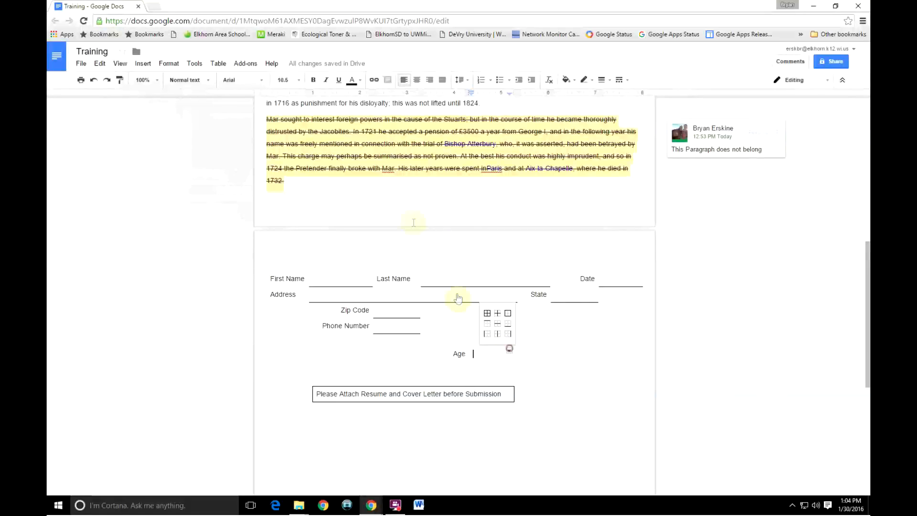
{"action": "left_click", "coordinate": [507, 324]}
{"action": "left_click", "coordinate": [189, 80]}
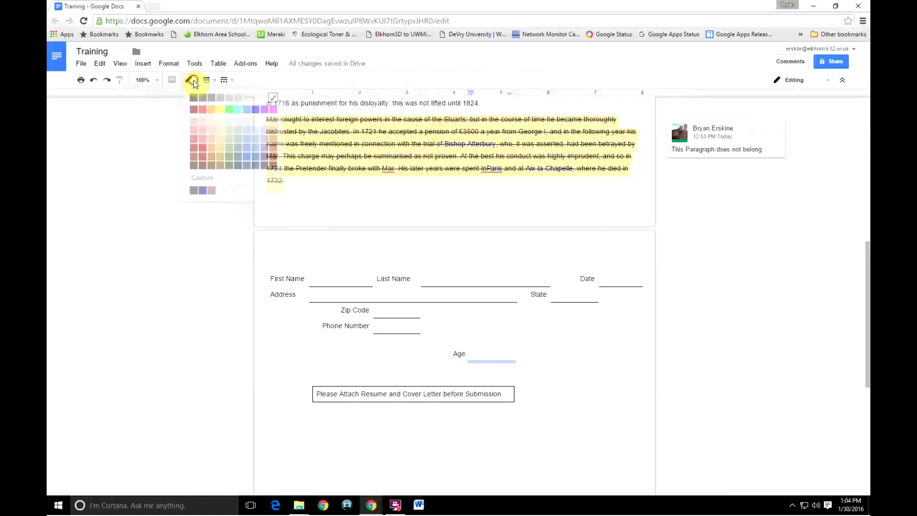
{"action": "left_click", "coordinate": [193, 96]}
{"action": "left_click", "coordinate": [570, 392]}
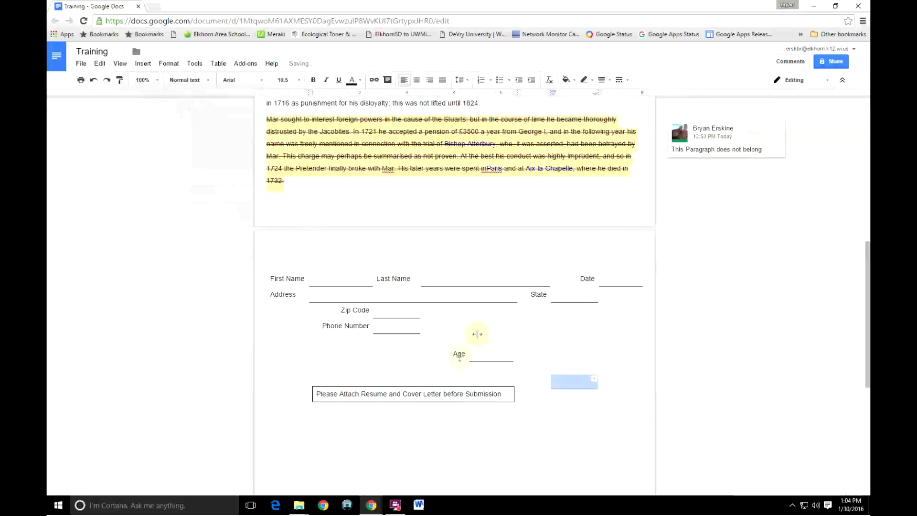
Step: Enter the person's first name in the blank cell after First Name to try out the form
{"action": "left_click", "coordinate": [326, 276]}
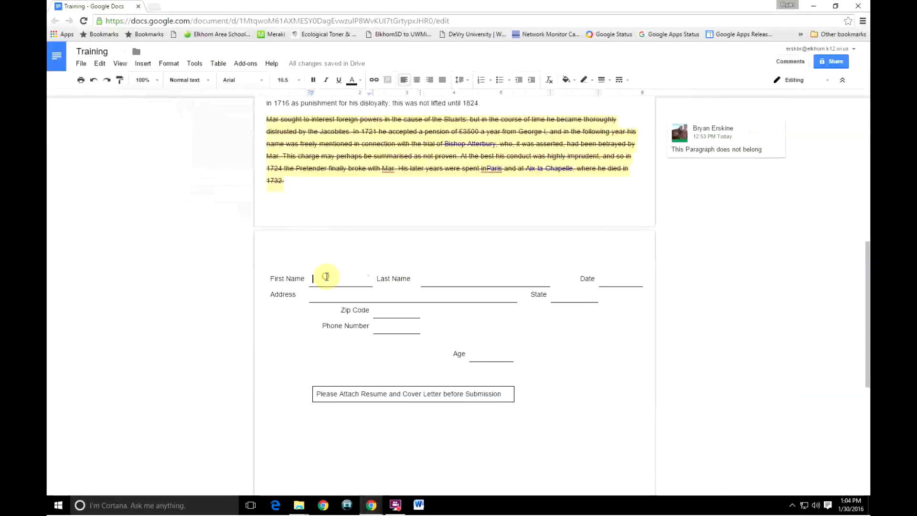
{"action": "type", "text": "Bryan"}
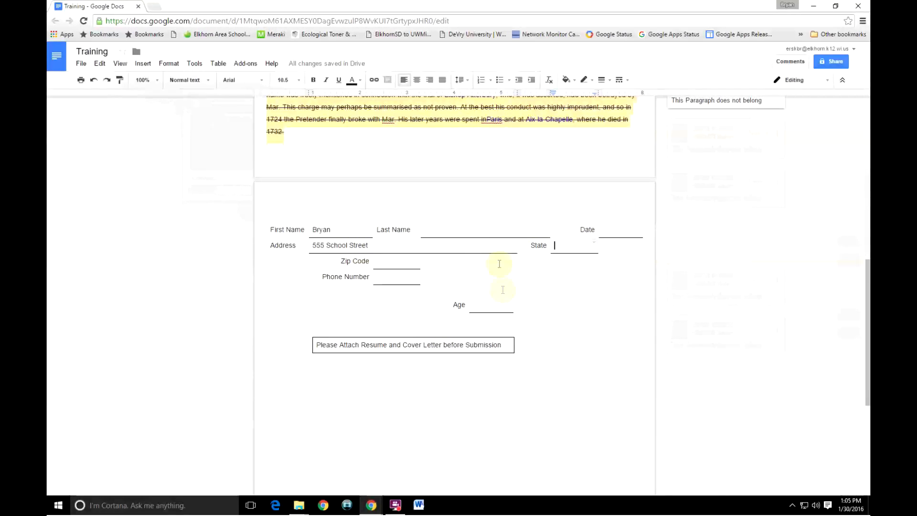
{"action": "scroll", "coordinate": [596, 410], "scroll_direction": "down", "scroll_amount": 1}
{"action": "scroll", "coordinate": [596, 410], "scroll_direction": "up", "scroll_amount": 4}
{"action": "scroll", "coordinate": [596, 410], "scroll_direction": "down", "scroll_amount": 4}
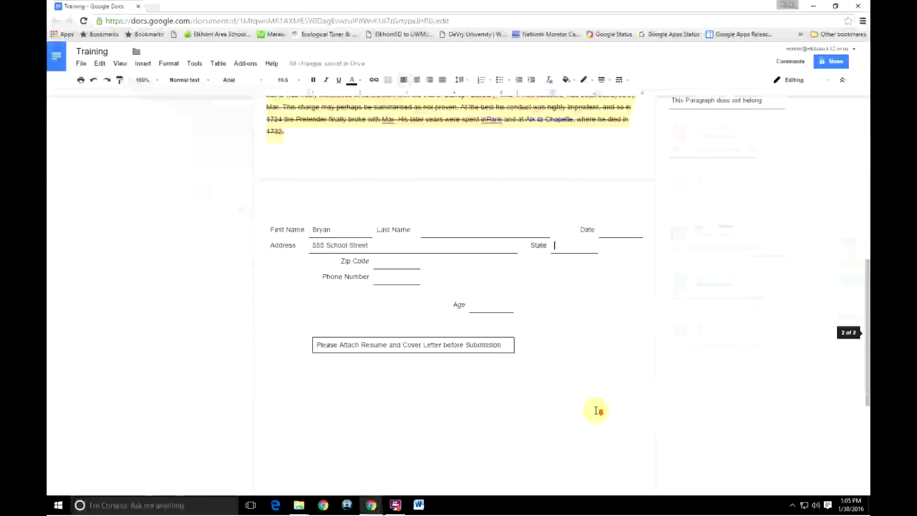